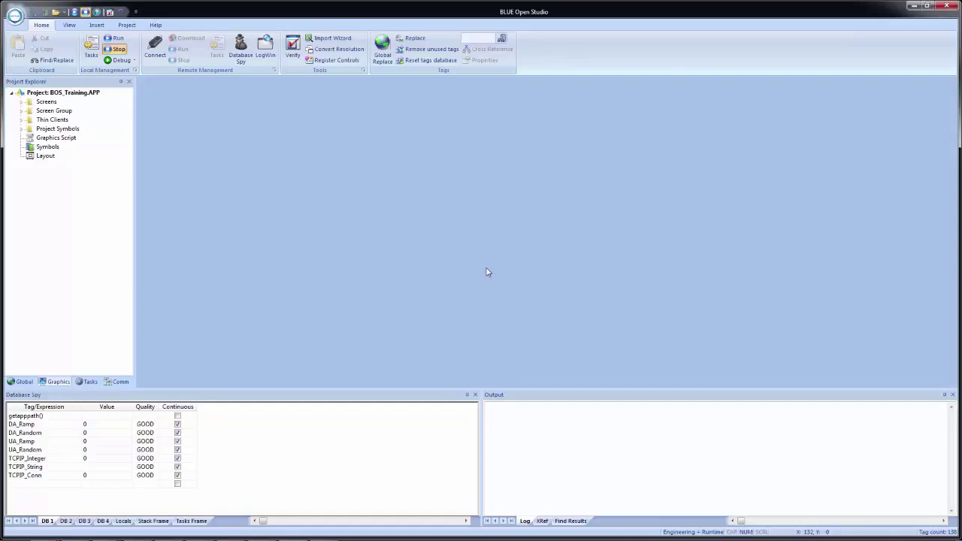
# Insert a new trend worksheet in the project's tasks and give it the description "Training Trend"
pyautogui.click(90, 382)
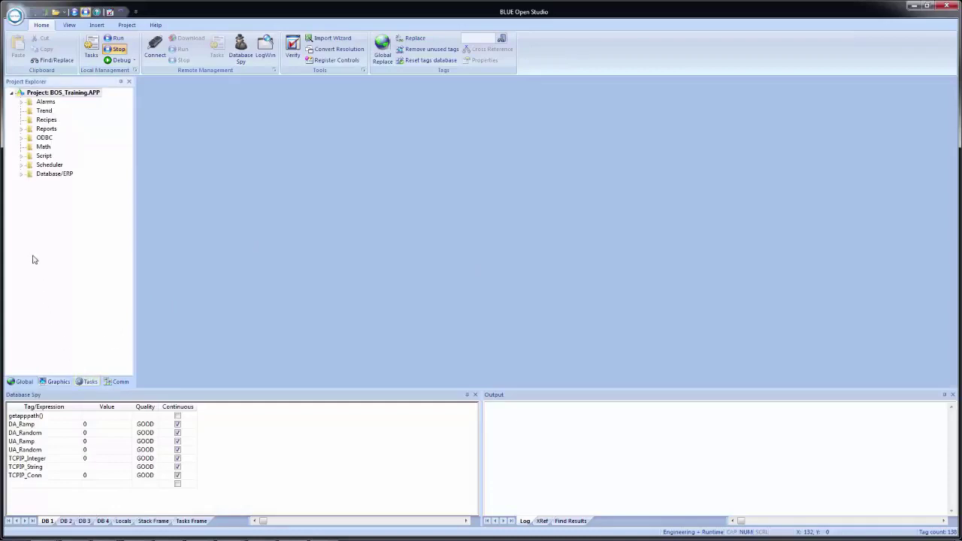
pyautogui.rightClick(44, 112)
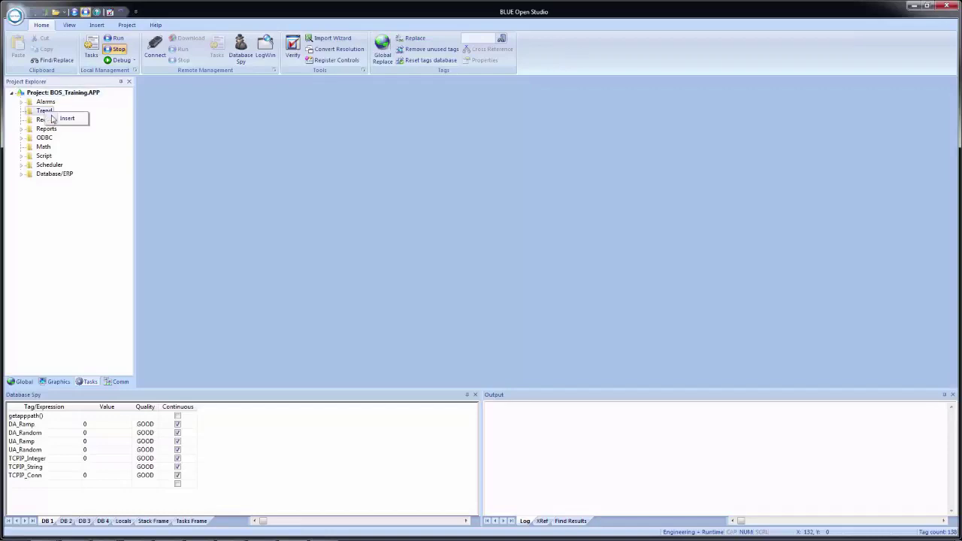
pyautogui.click(66, 119)
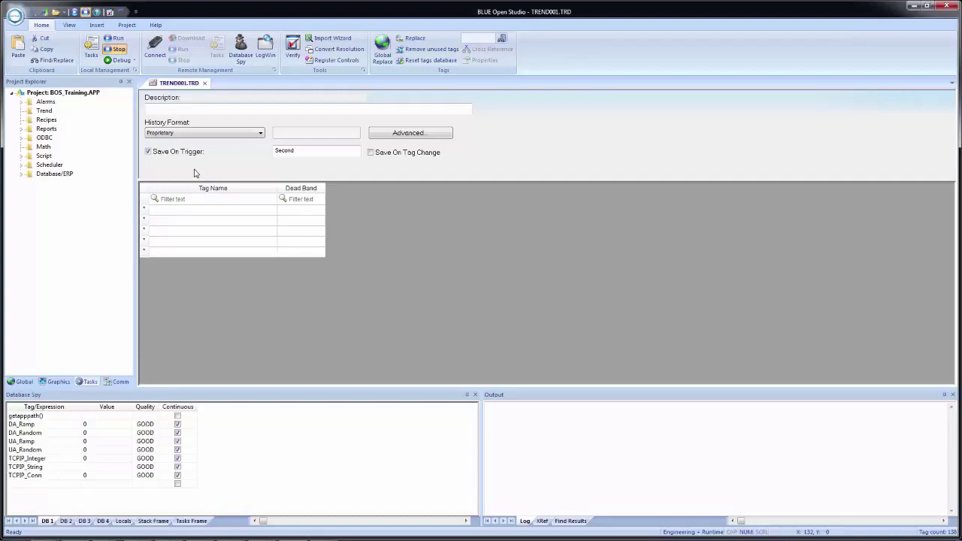
pyautogui.click(177, 111)
pyautogui.write('Training ')
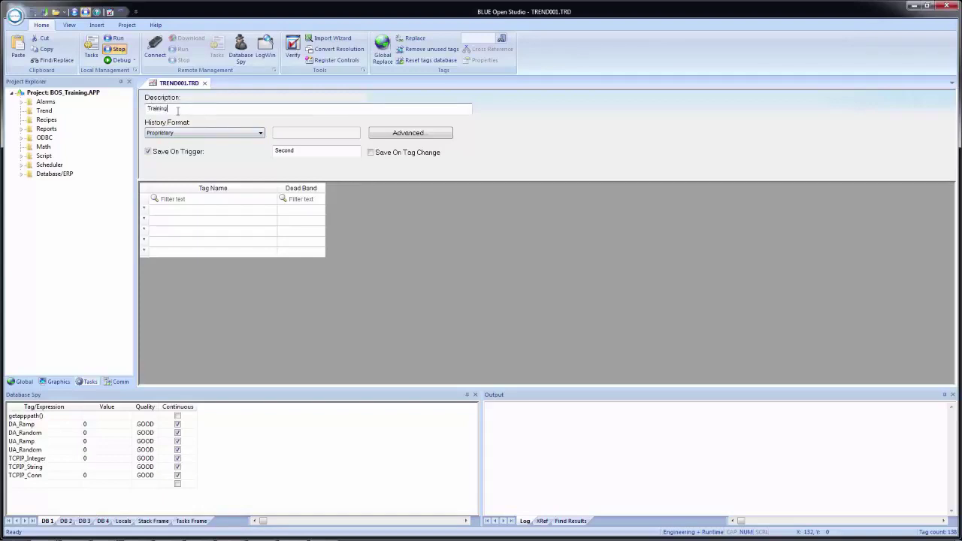
pyautogui.write('Trend')
# Try the Database history format for the trend worksheet and return it to Proprietary
pyautogui.click(229, 136)
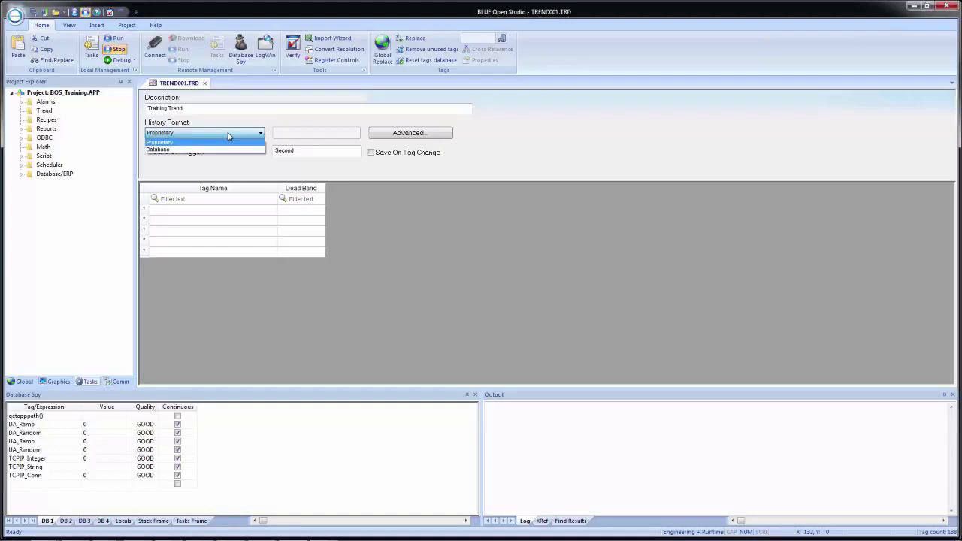
pyautogui.click(218, 150)
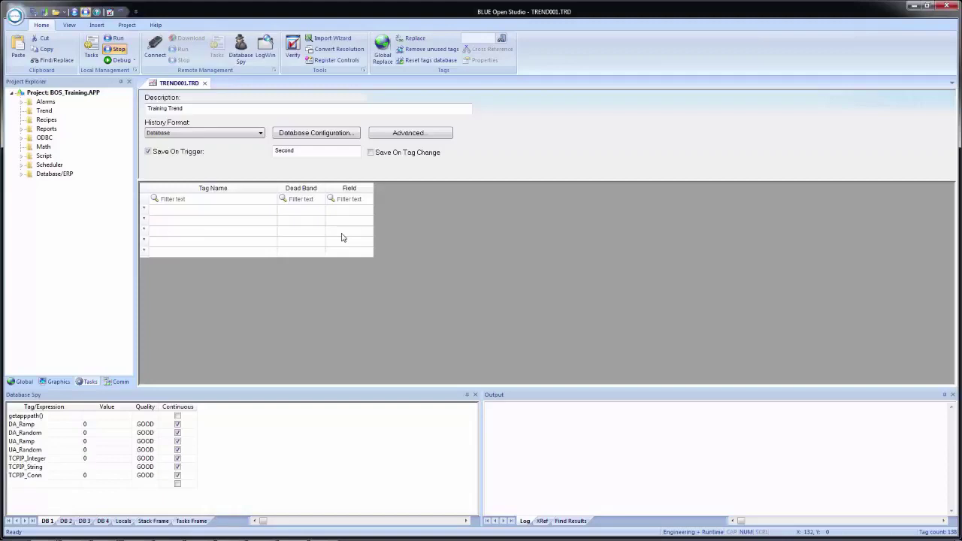
pyautogui.click(249, 133)
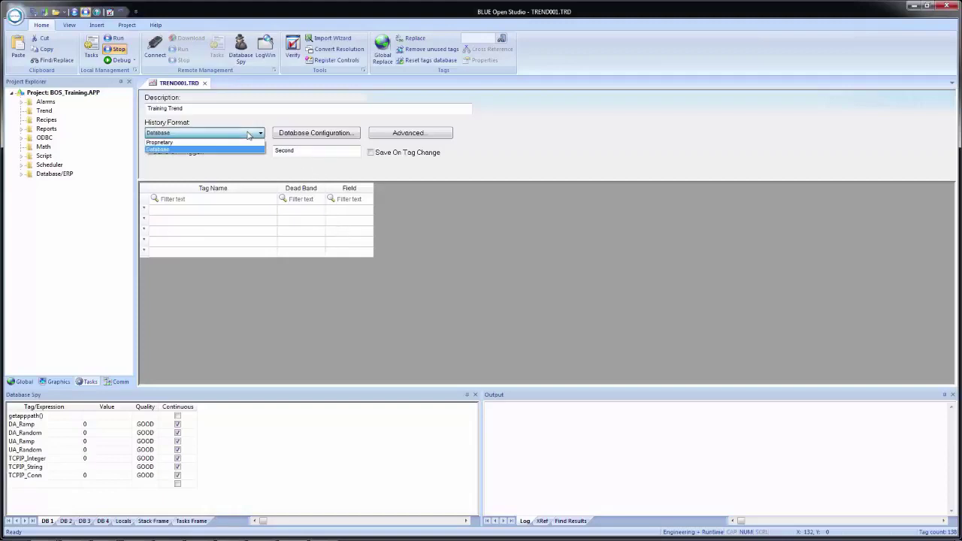
pyautogui.click(239, 142)
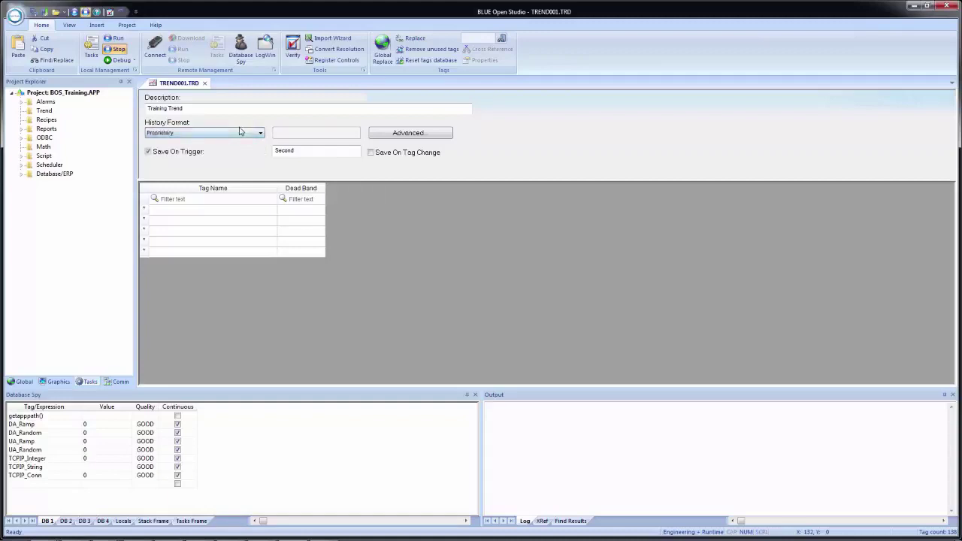
# Review the trend worksheet's advanced settings and save trigger, and turn off Save On Tag Change
pyautogui.click(404, 134)
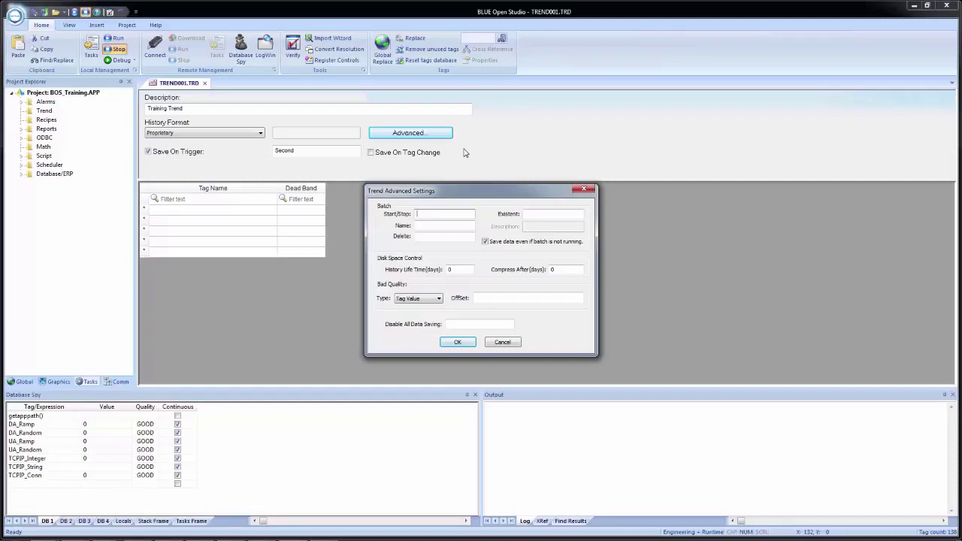
pyautogui.press('Escape')
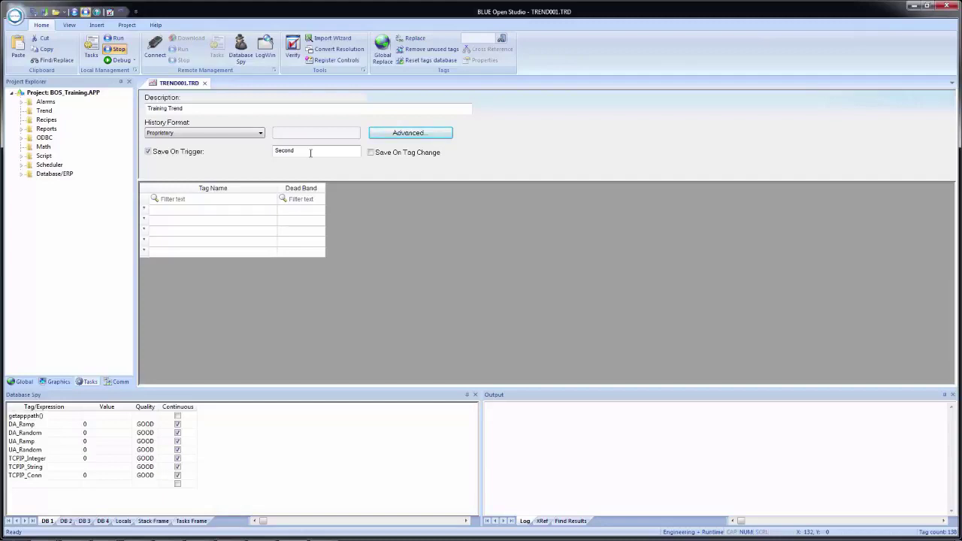
pyautogui.click(310, 152)
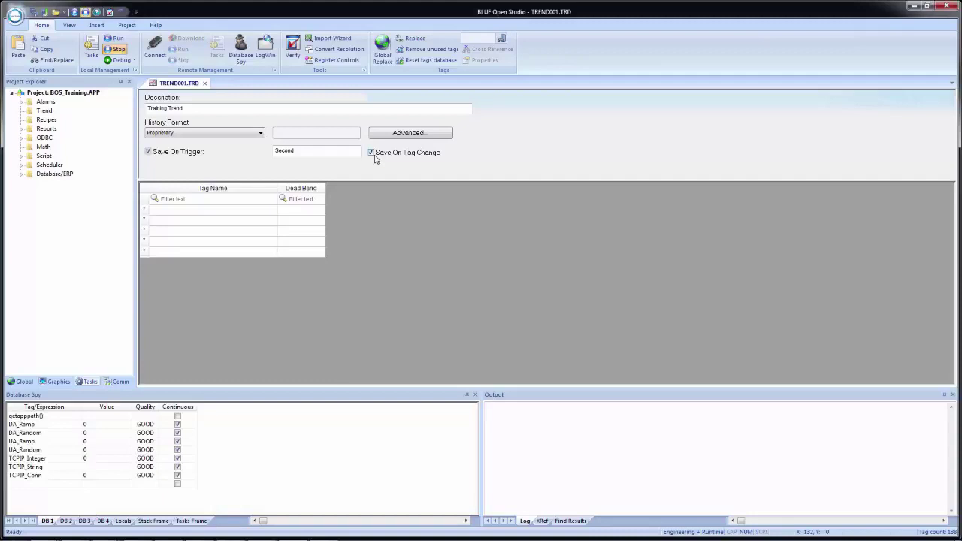
pyautogui.click(371, 153)
# Add the tag Temperature in the first row and the integer project tag SecCounter1 in the second row
pyautogui.click(181, 213)
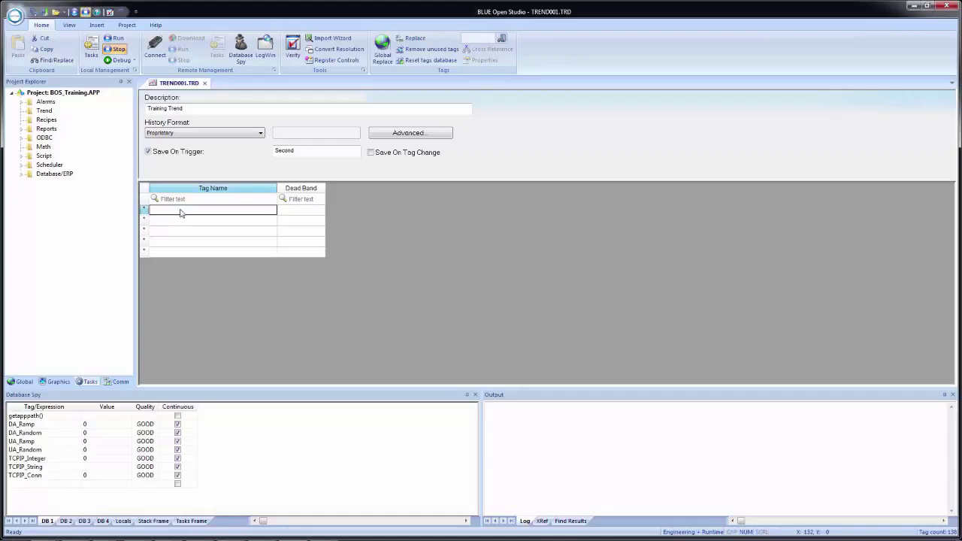
pyautogui.write('Temperature')
pyautogui.press('Return')
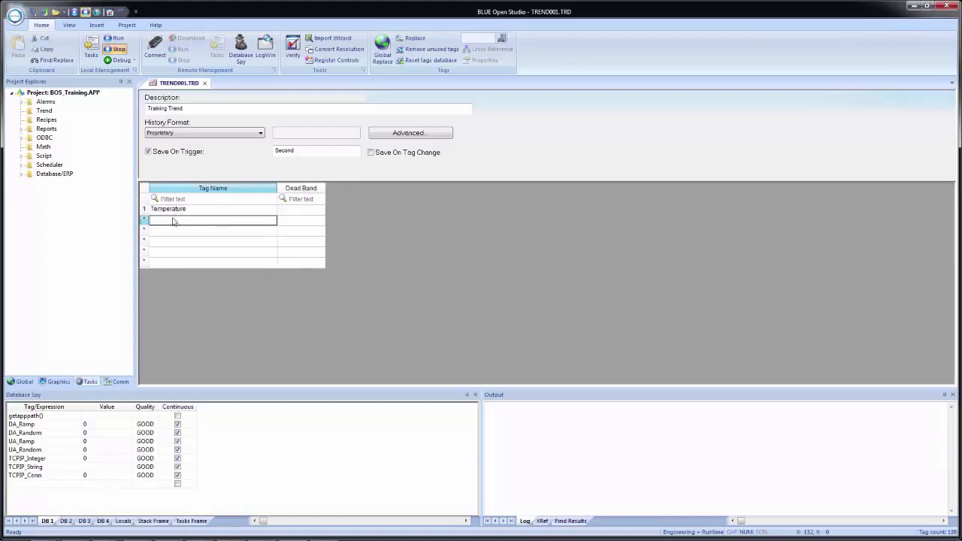
pyautogui.rightClick(172, 220)
pyautogui.click(198, 227)
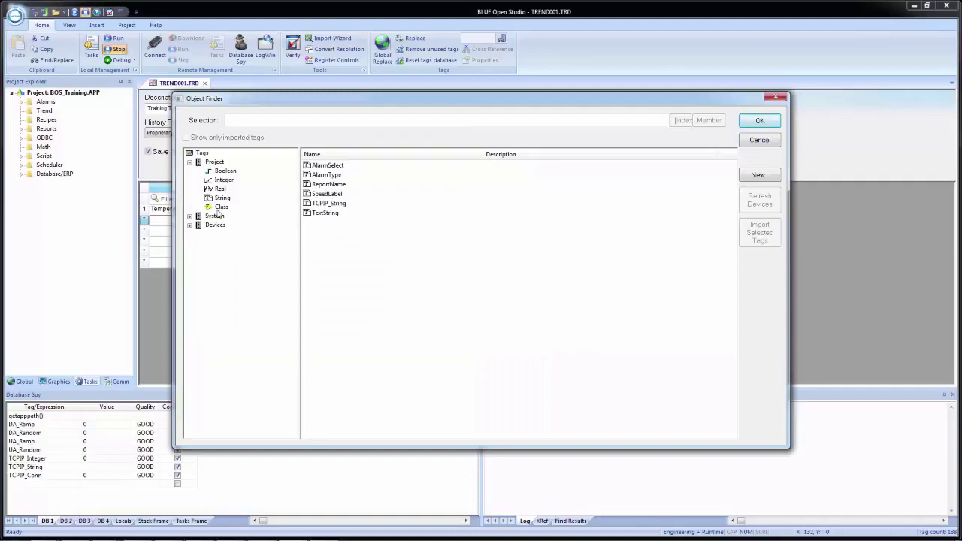
pyautogui.click(224, 181)
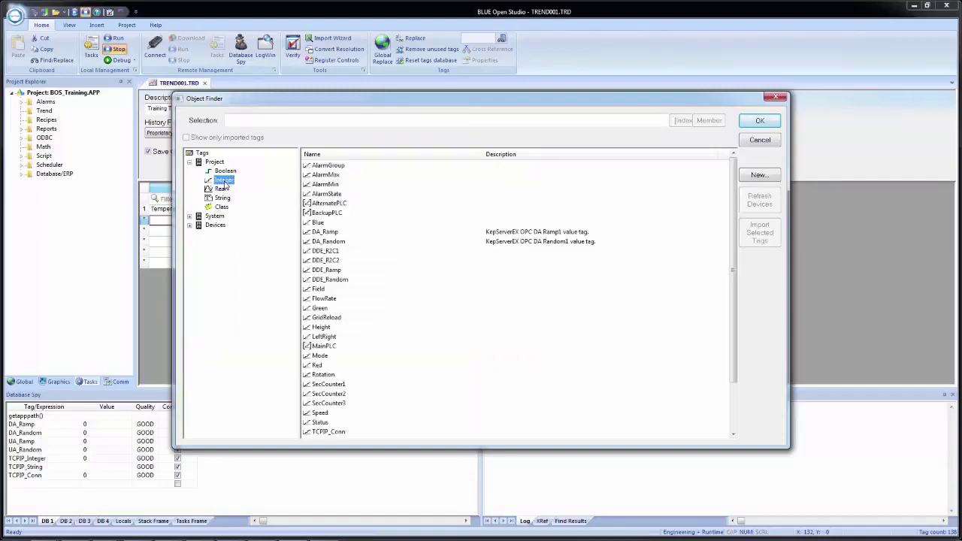
pyautogui.click(337, 385)
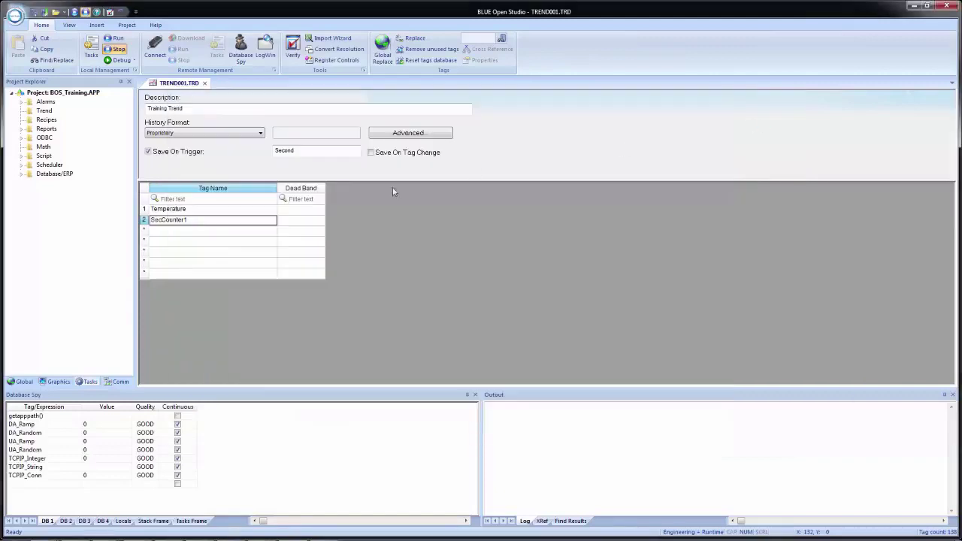
pyautogui.click(760, 121)
# Copy the SecCounter1 entry into the next two rows and change the third row's tag to SecCounter2
pyautogui.hotkey('ctrl', 'c')
pyautogui.hotkey('ctrl', 'v')
pyautogui.hotkey('ctrl', 'v')
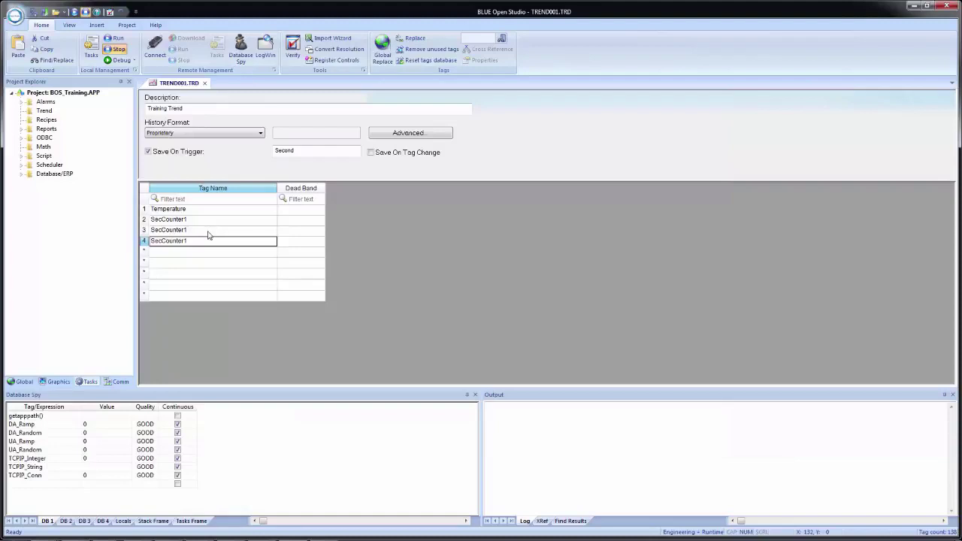
pyautogui.click(208, 233)
pyautogui.click(209, 233)
pyautogui.press('BackSpace')
pyautogui.write('2')
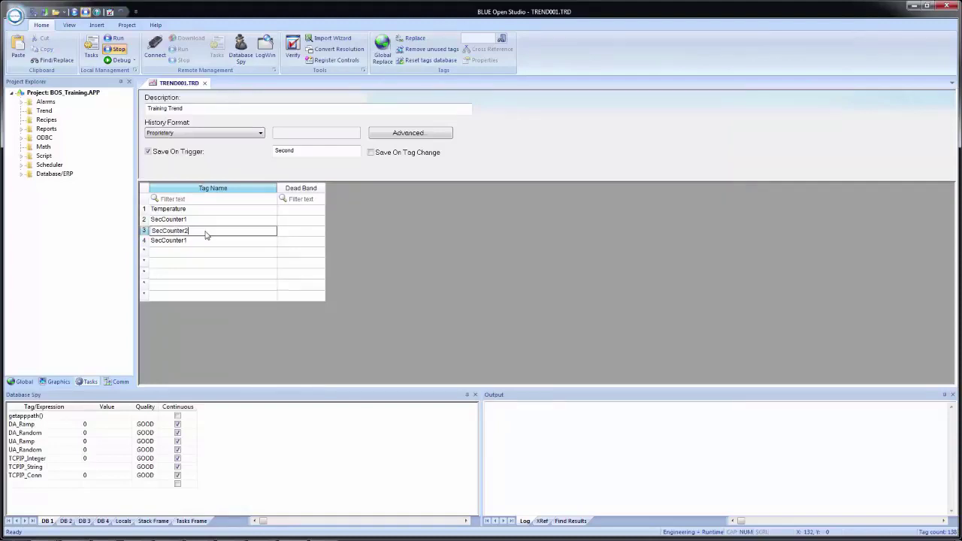
pyautogui.press('Return')
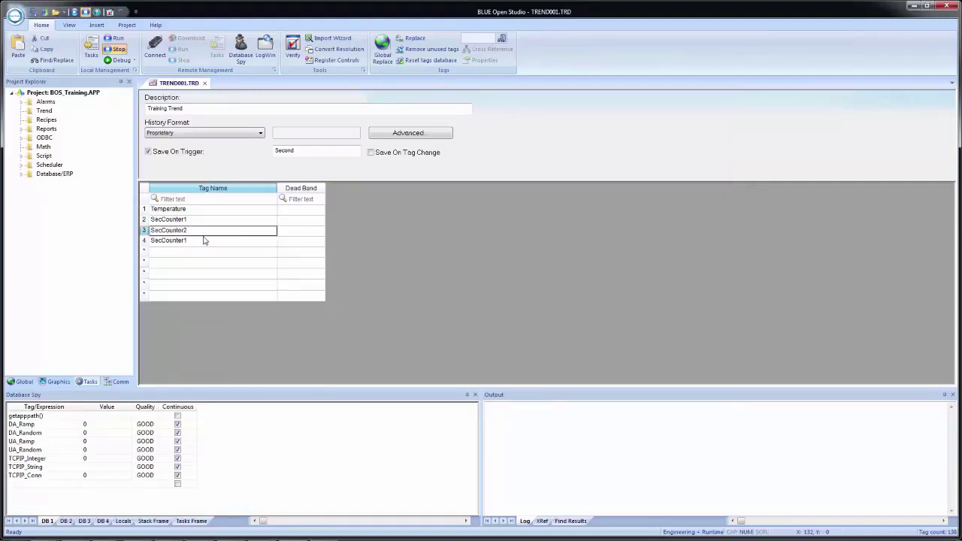
# Change the tag in the fourth row to SecCounter3
pyautogui.click(204, 243)
pyautogui.click(205, 244)
pyautogui.press('BackSpace')
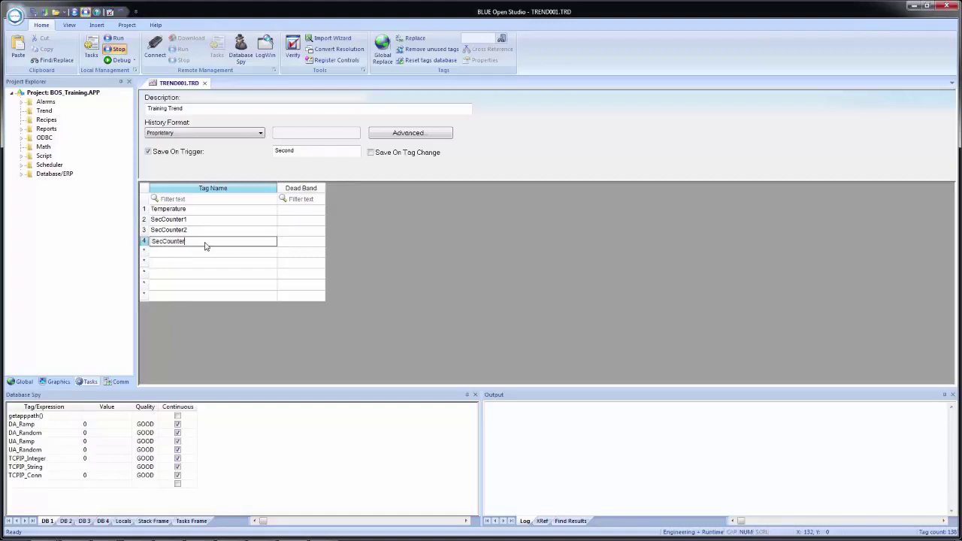
pyautogui.write('3')
pyautogui.press('Return')
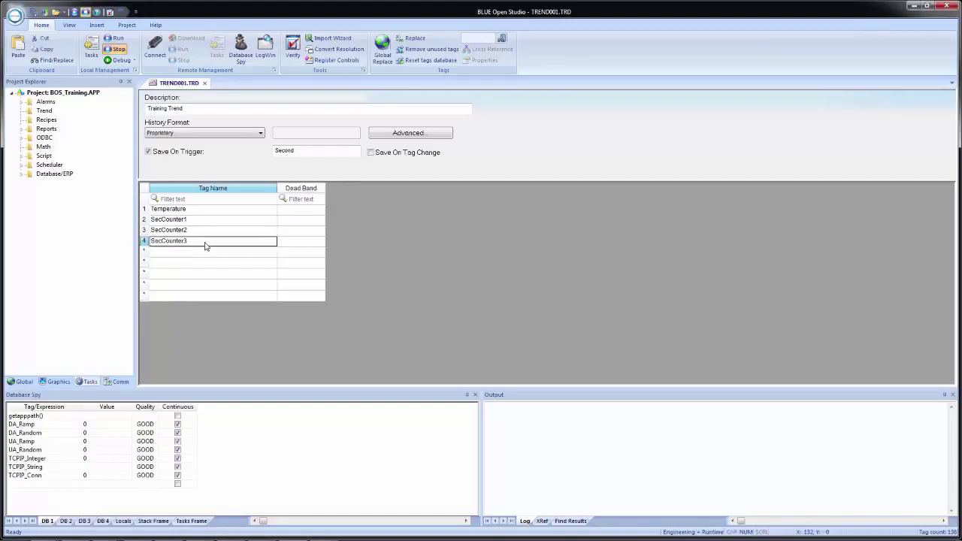
pyautogui.press('Down')
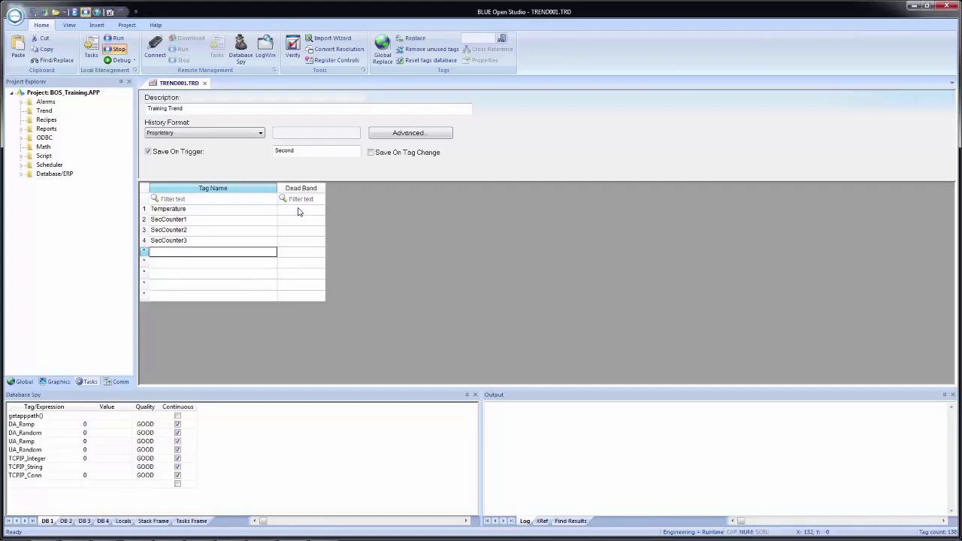
# Try a dead band of 5 for the Temperature tag and clear it again
pyautogui.click(299, 211)
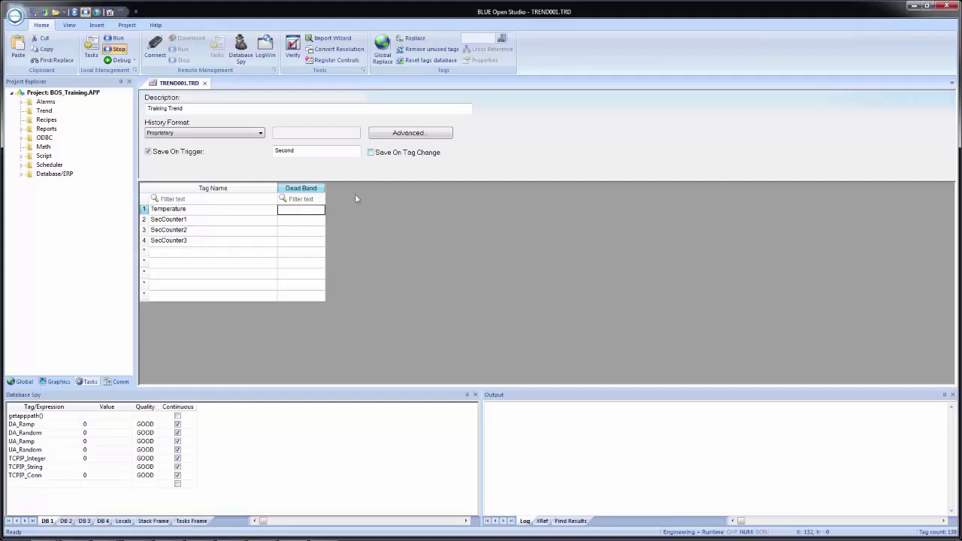
pyautogui.click(292, 215)
pyautogui.write('5')
pyautogui.press('Return')
pyautogui.press('Delete')
pyautogui.click(200, 256)
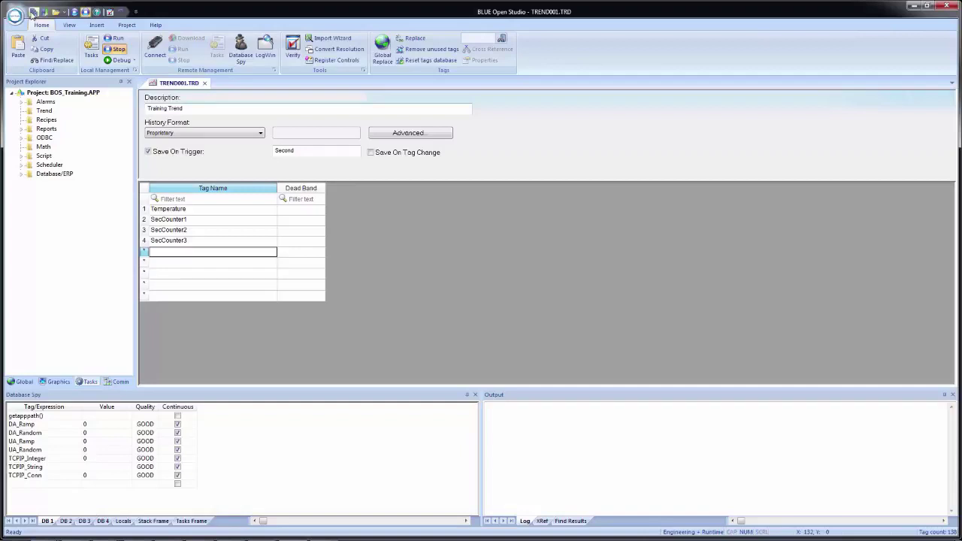
# Save the trend worksheet as sheet number 1 and expand the Trend folder to show it
pyautogui.click(34, 12)
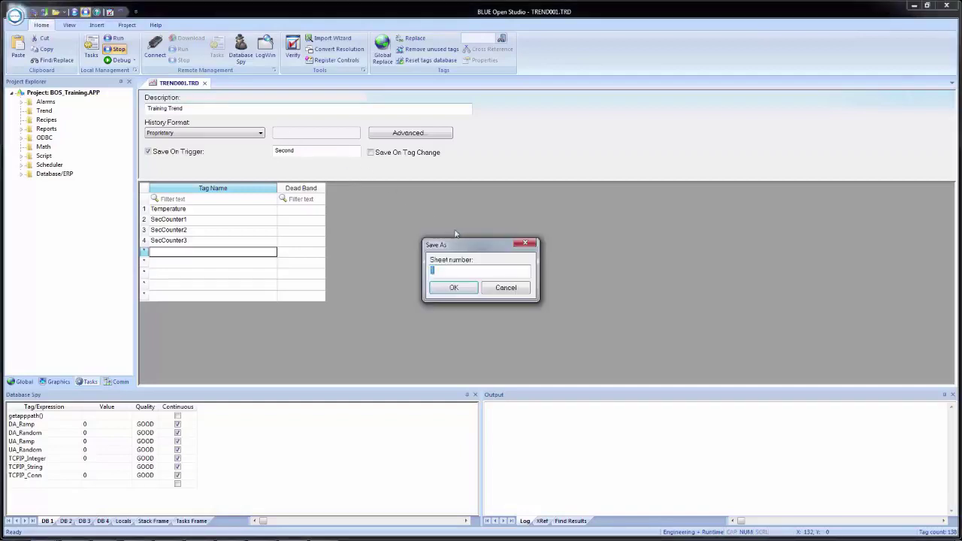
pyautogui.click(451, 288)
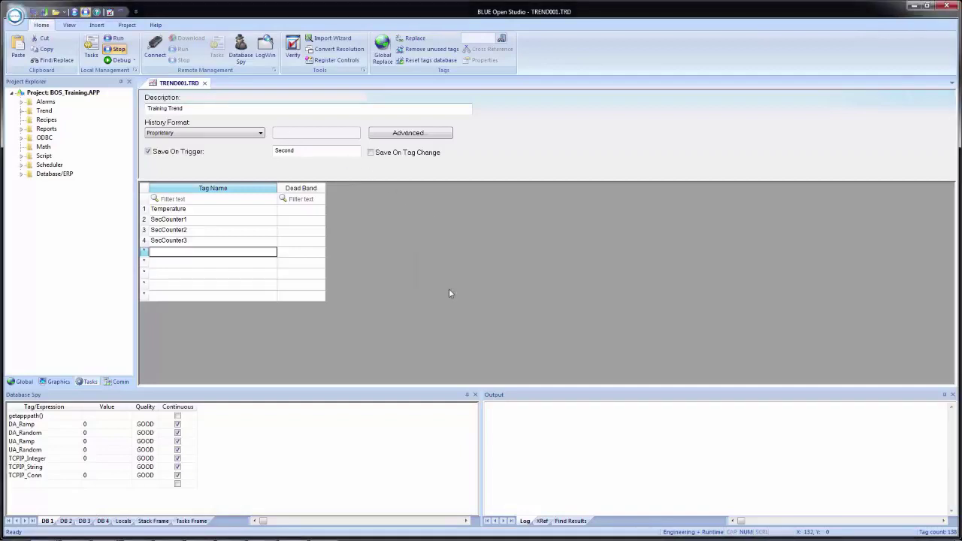
pyautogui.click(22, 111)
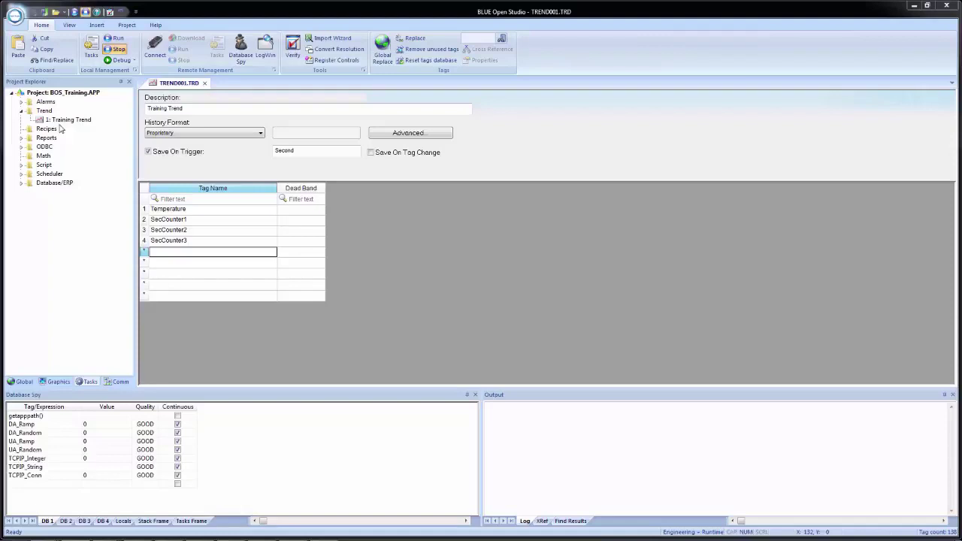
# Open the Template screen from the project graphics and save it as a new screen named Trend
pyautogui.click(55, 381)
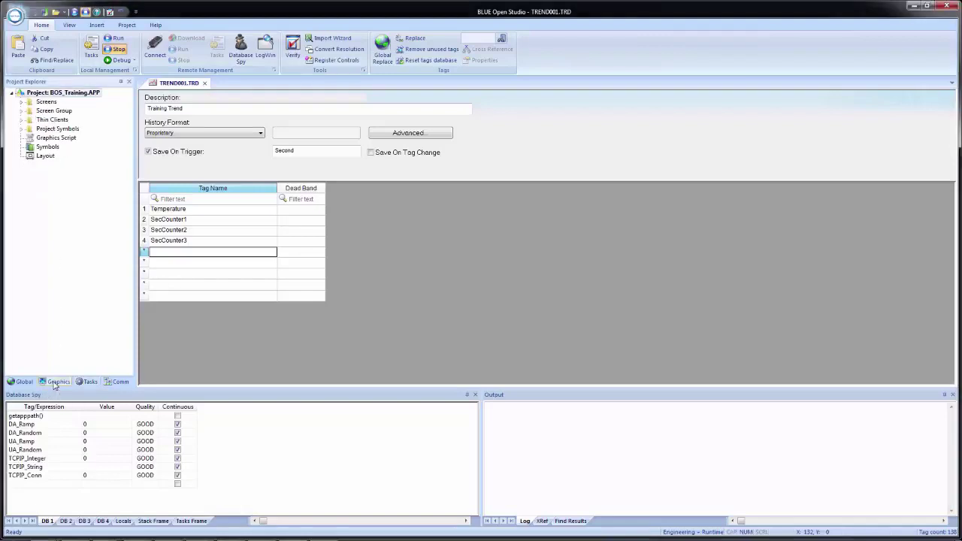
pyautogui.click(22, 102)
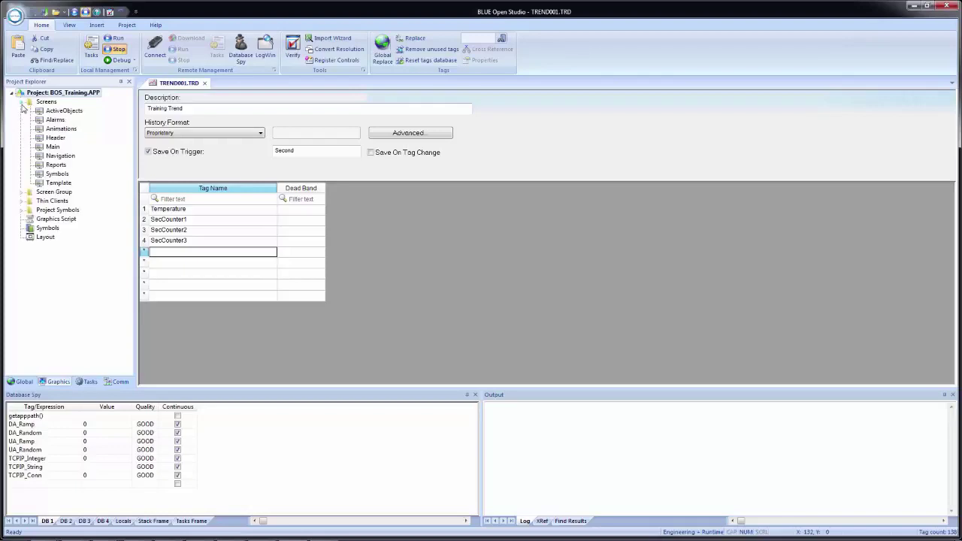
pyautogui.doubleClick(63, 184)
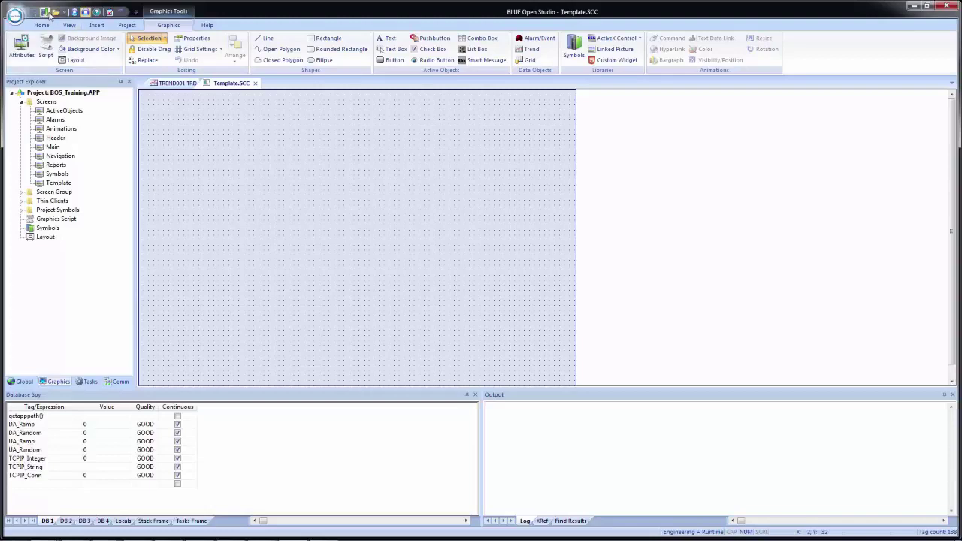
pyautogui.hotkey('ctrl', 's')
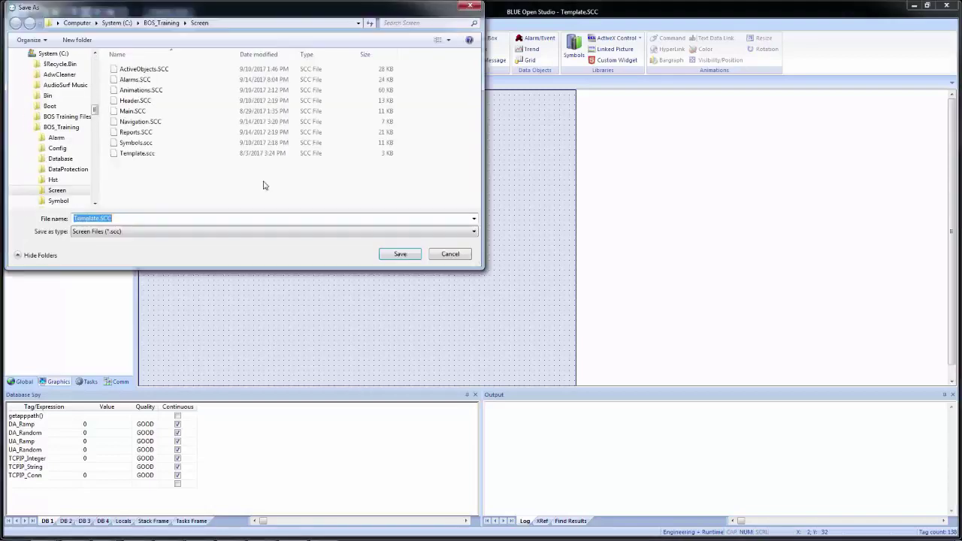
pyautogui.write('Trend')
pyautogui.press('Return')
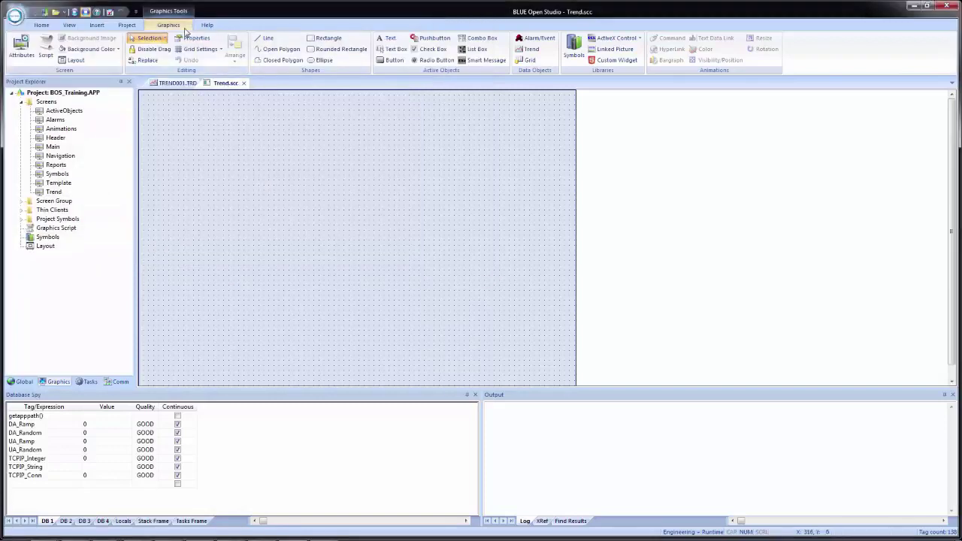
# Draw a trend control about 799 by 477 across the upper part of the Trend screen and open its object properties
pyautogui.click(535, 50)
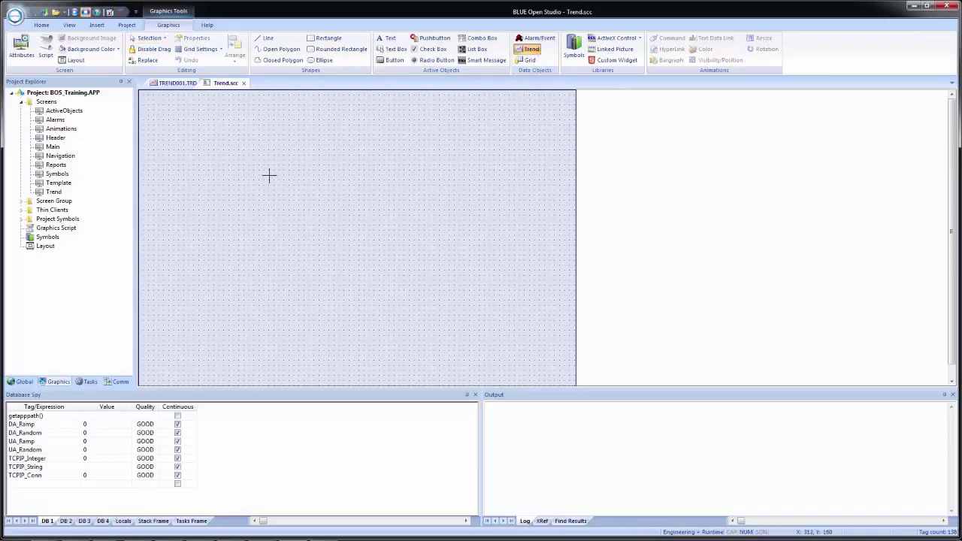
pyautogui.moveTo(157, 95); pyautogui.dragTo(557, 334)
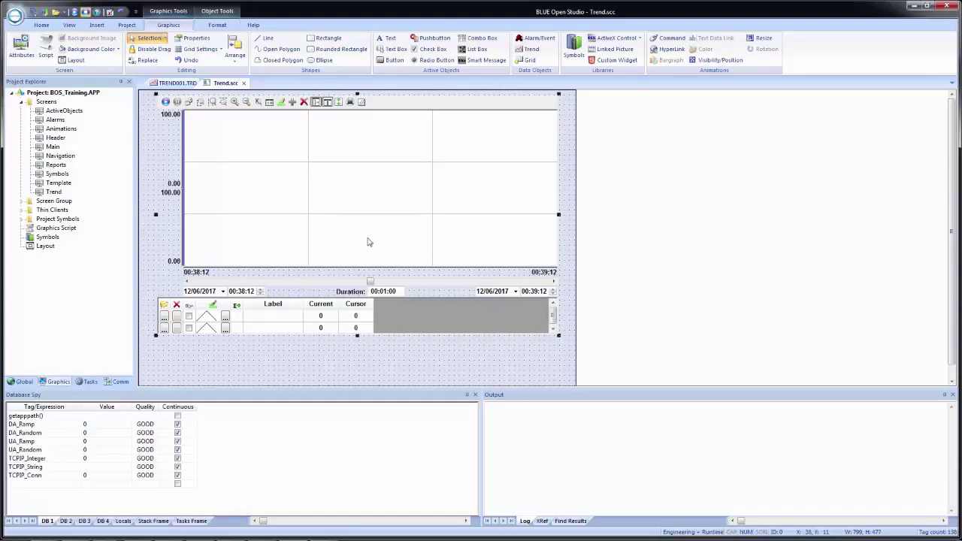
pyautogui.doubleClick(376, 204)
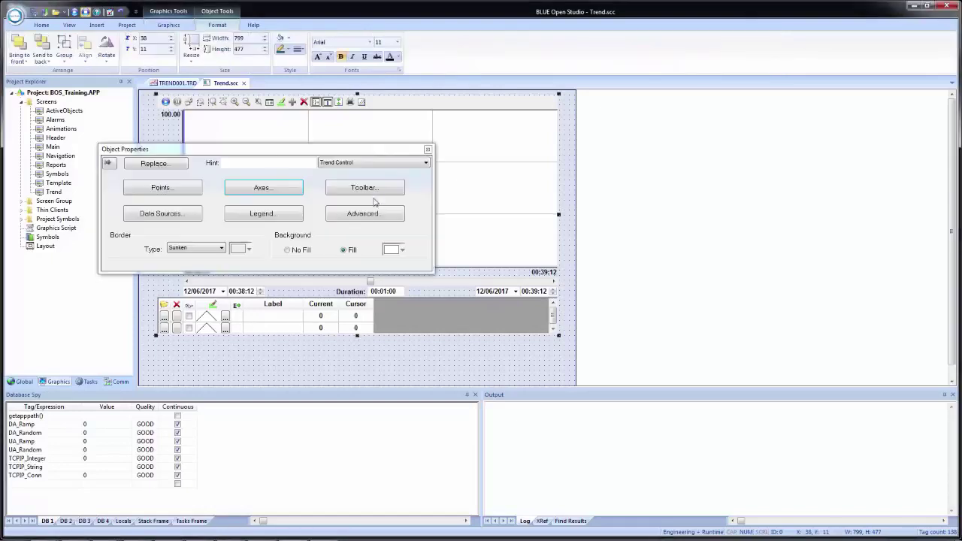
# Try a solid green border on the trend control and set the border type back to Sunken
pyautogui.moveTo(269, 150); pyautogui.dragTo(472, 144)
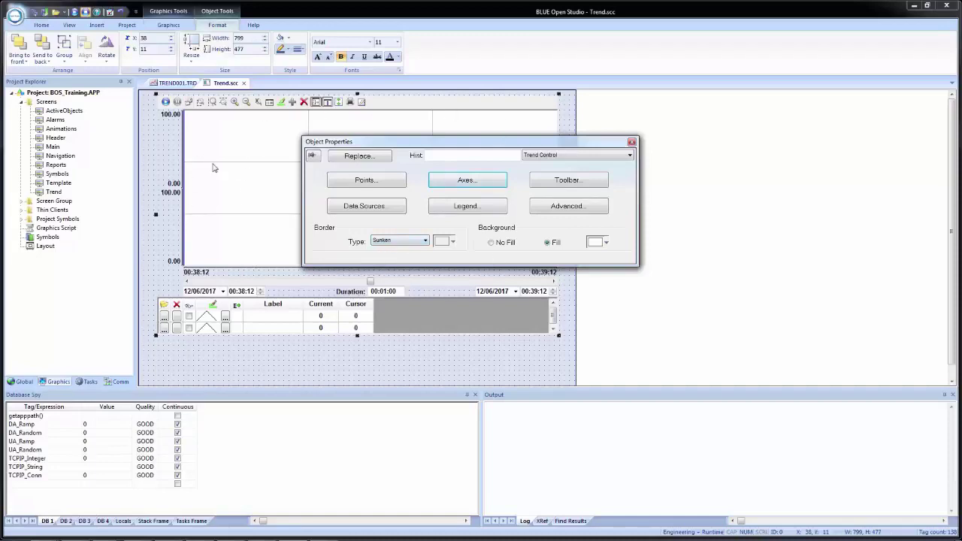
pyautogui.click(389, 242)
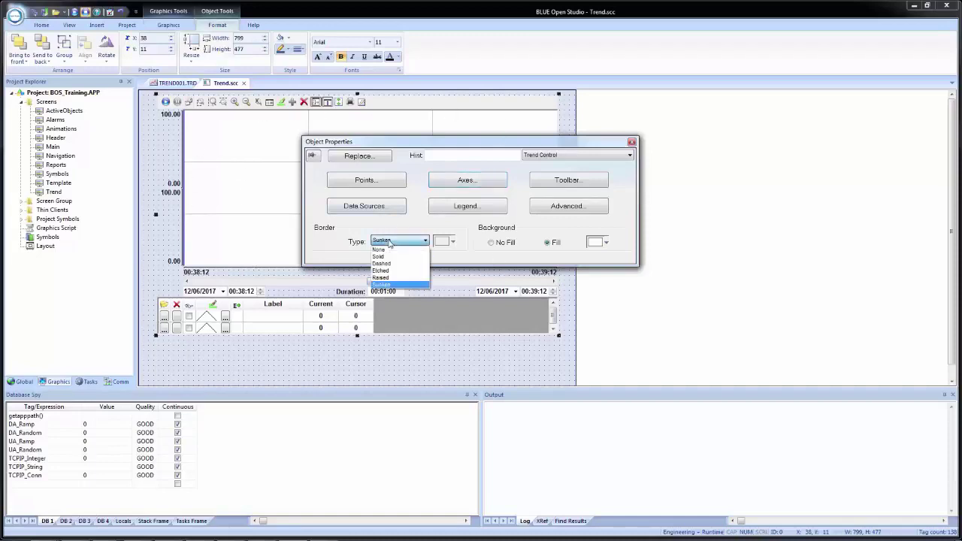
pyautogui.click(381, 256)
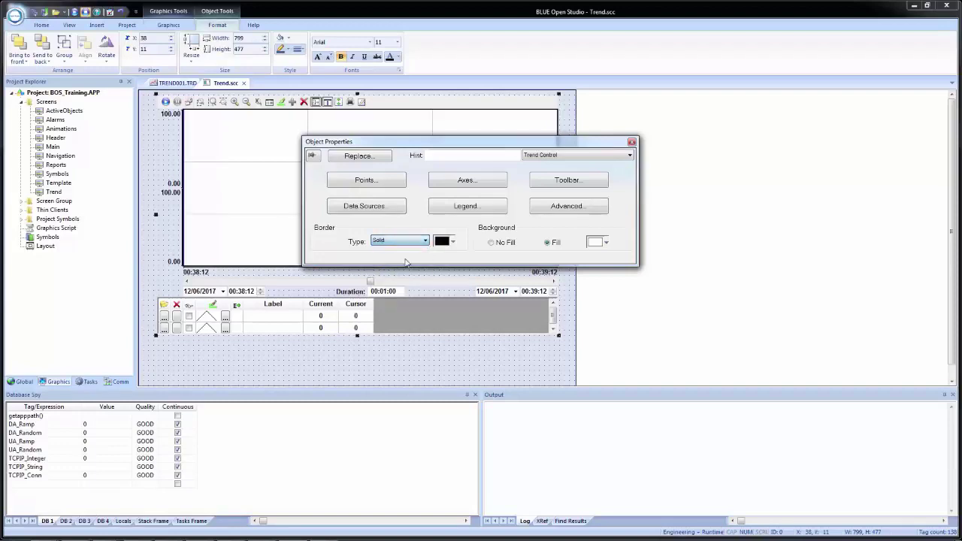
pyautogui.click(451, 242)
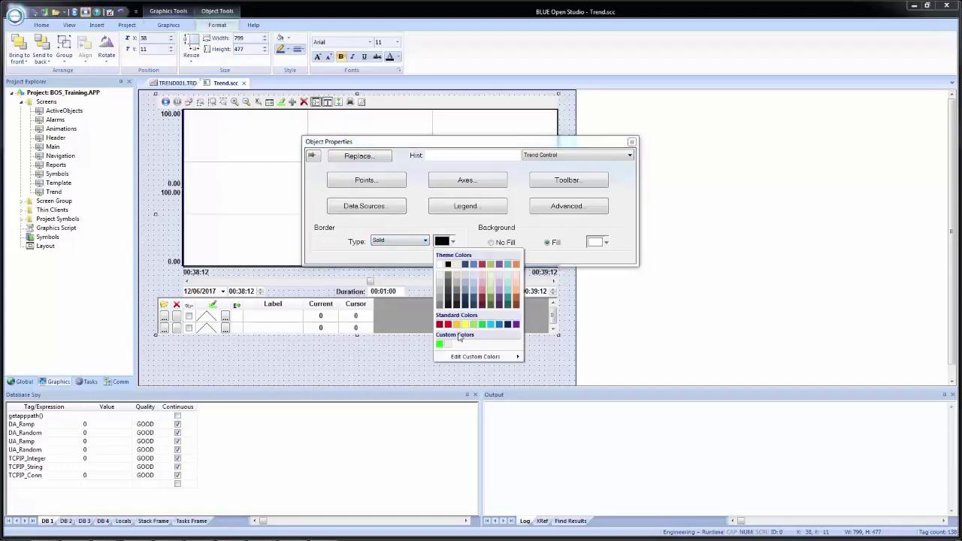
pyautogui.click(481, 324)
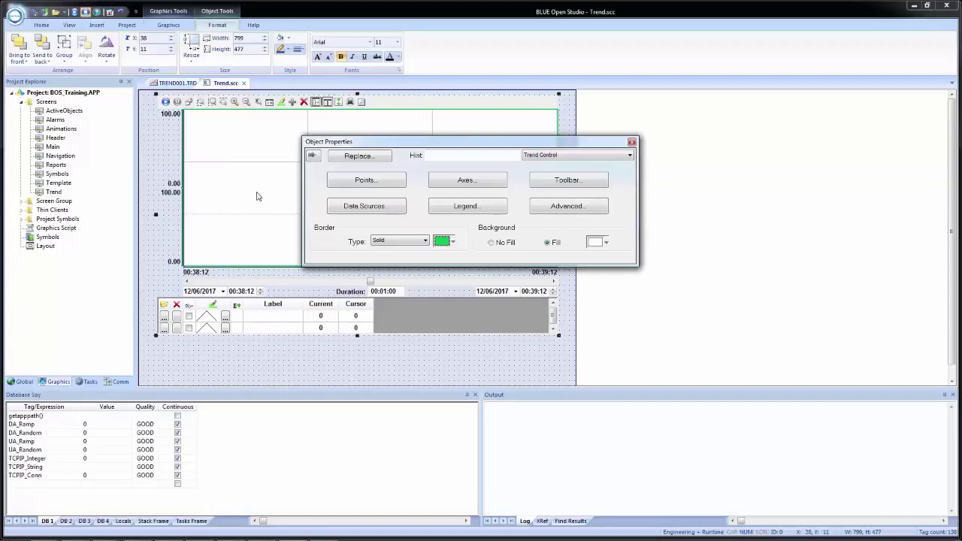
pyautogui.click(393, 242)
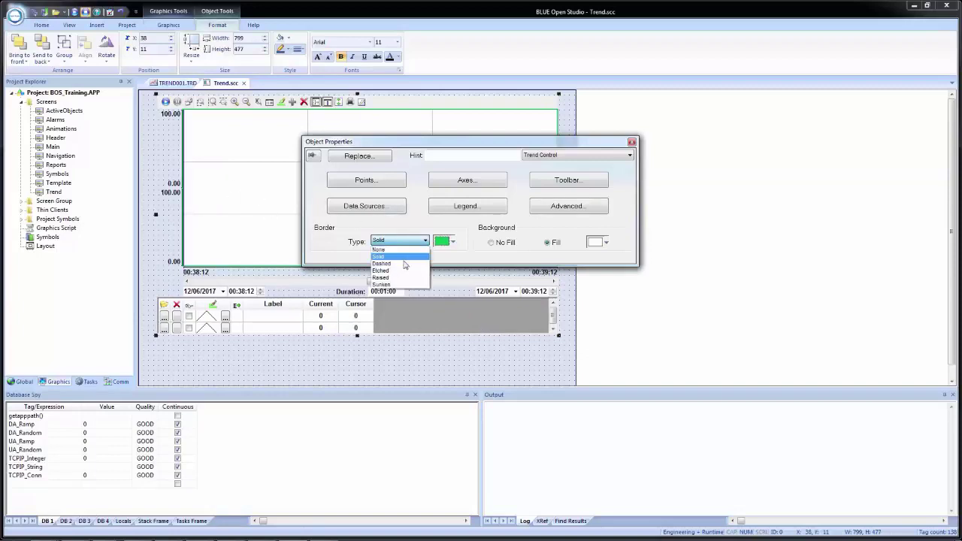
pyautogui.click(402, 284)
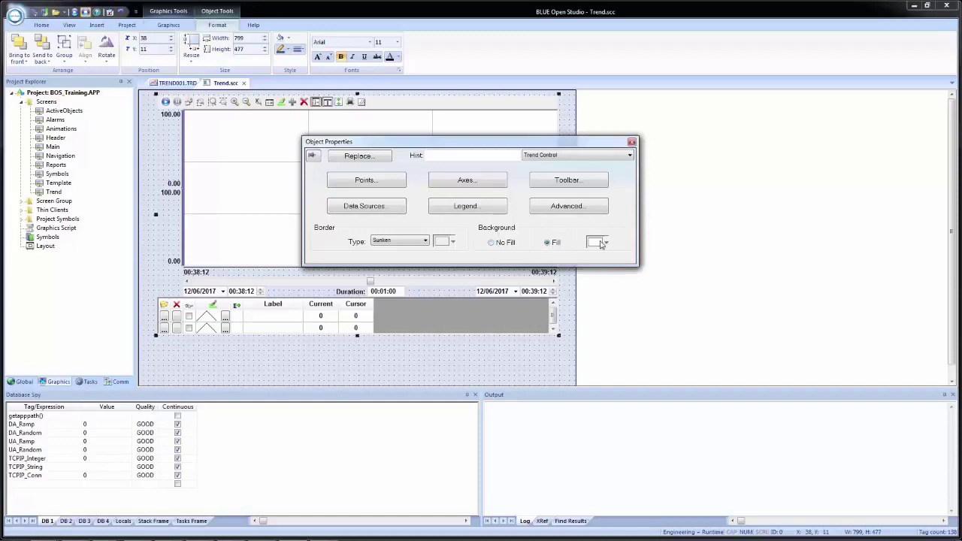
# Try no fill and a black fill for the trend control's background and set it back to a white fill
pyautogui.click(499, 247)
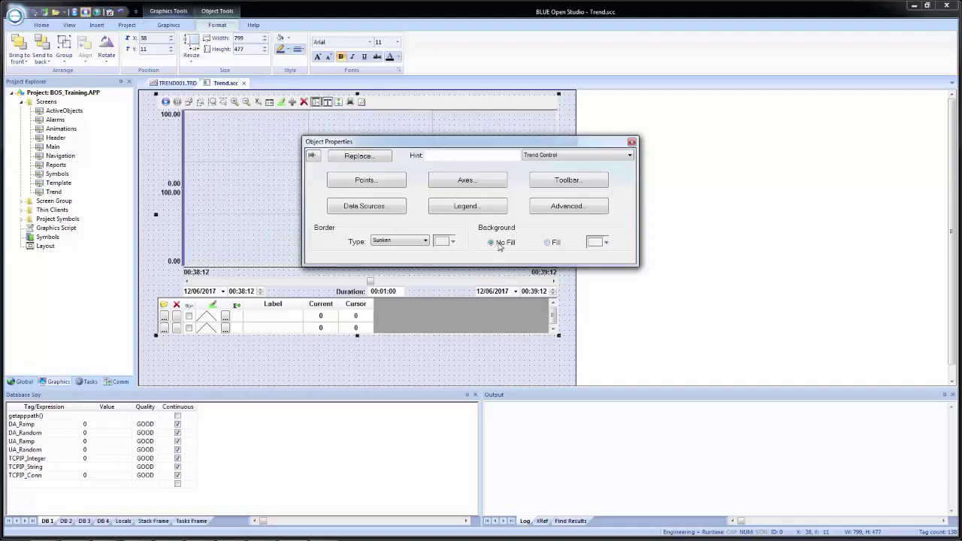
pyautogui.click(547, 243)
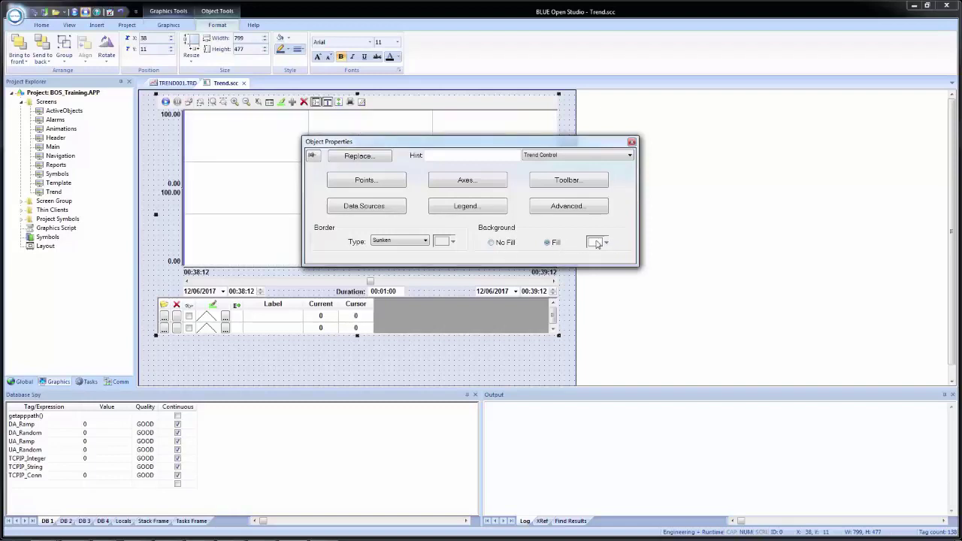
pyautogui.click(606, 242)
pyautogui.click(601, 265)
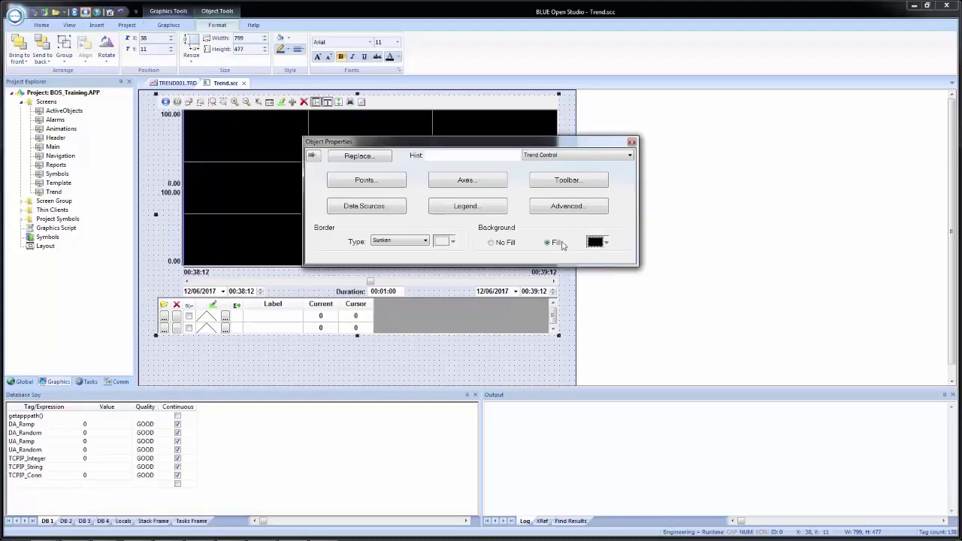
pyautogui.click(597, 242)
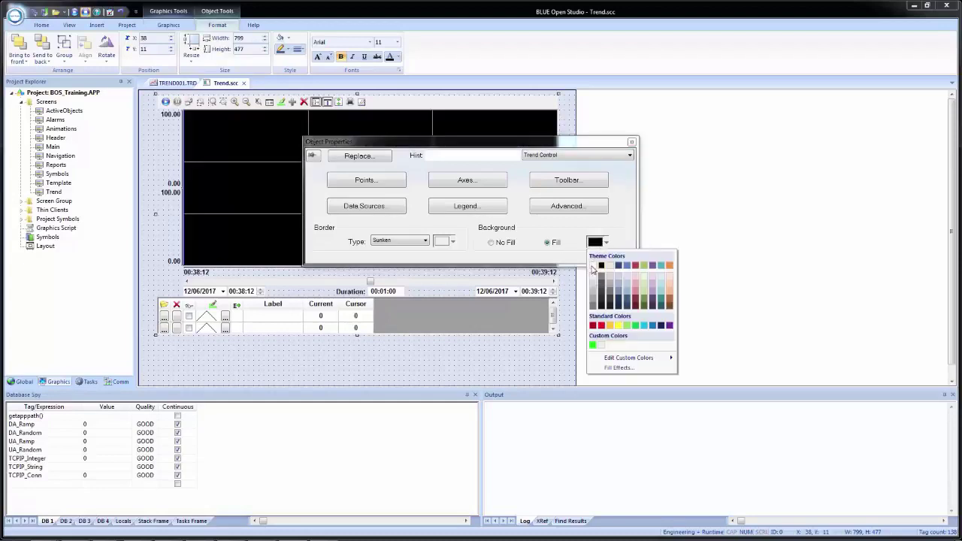
pyautogui.click(593, 265)
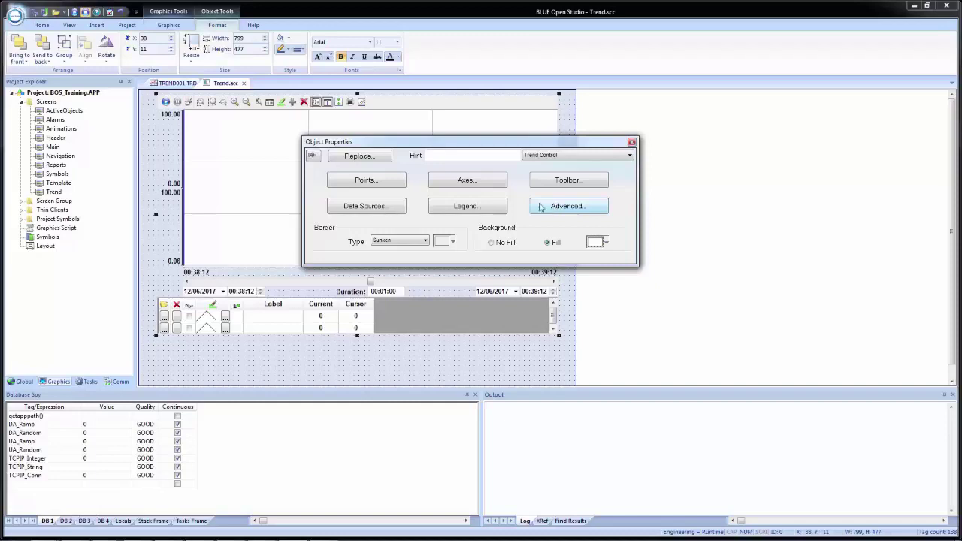
# In the trend control's points list, label point 1 Temperature and set its color to red
pyautogui.click(368, 182)
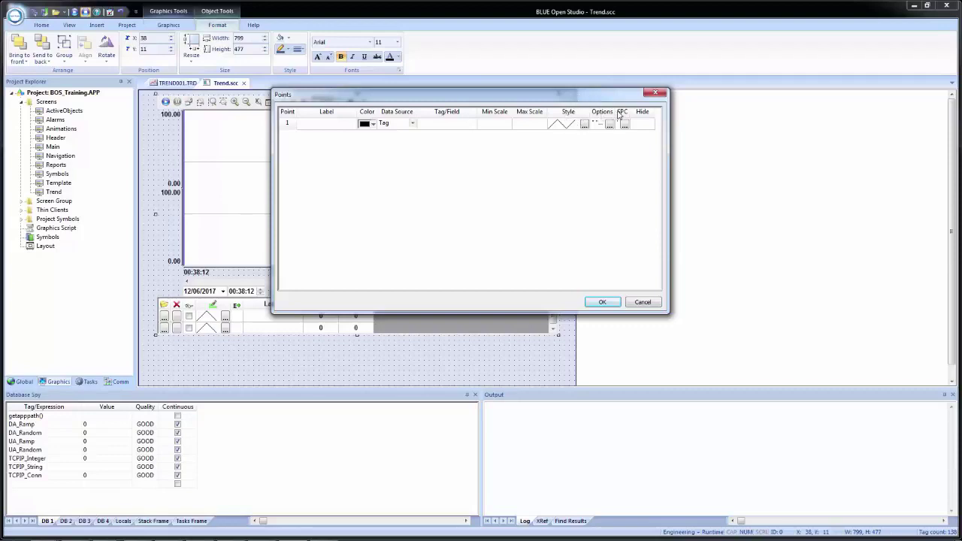
pyautogui.click(329, 124)
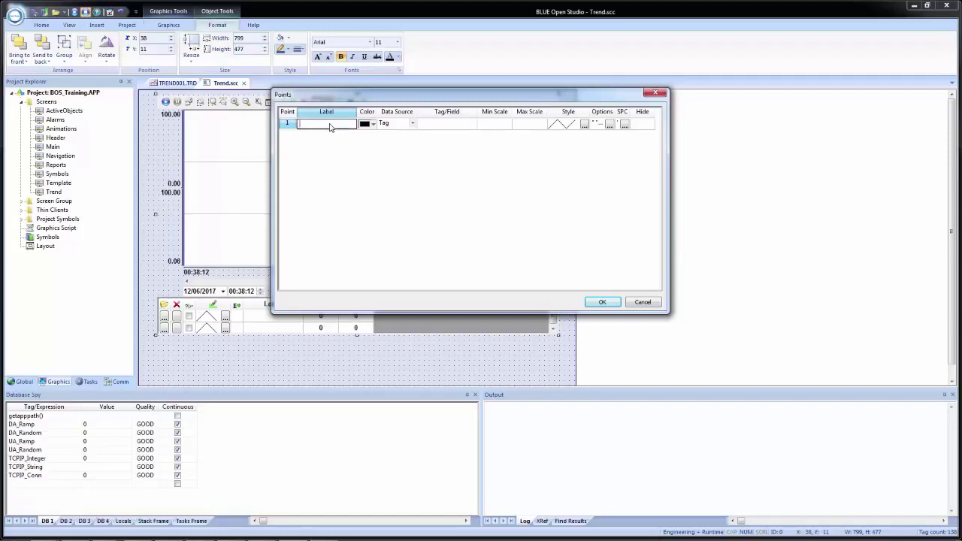
pyautogui.write('Temperature')
pyautogui.press('Return')
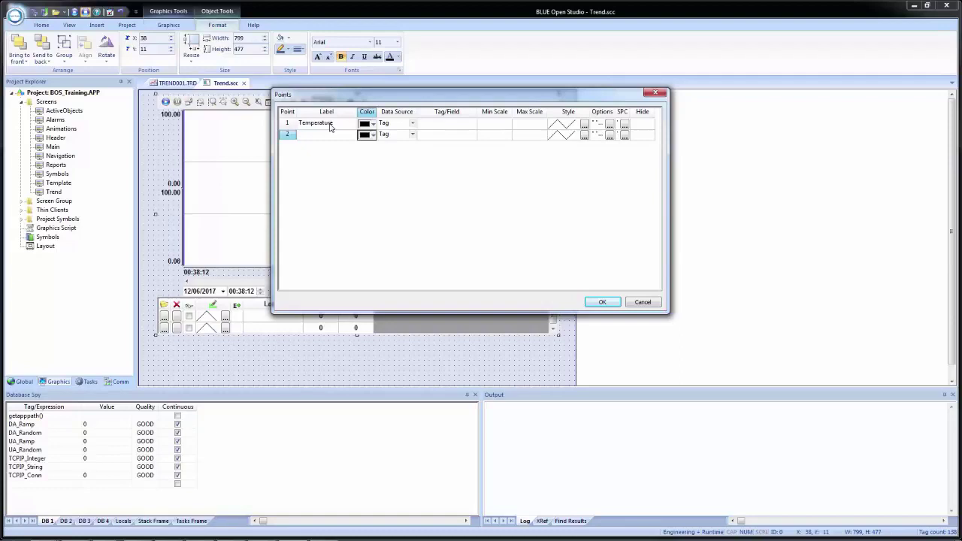
pyautogui.click(374, 125)
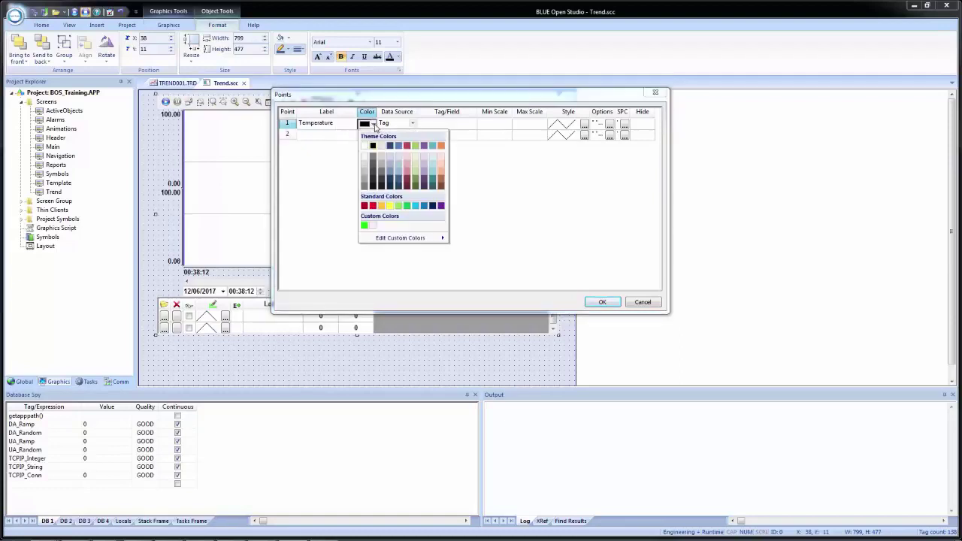
pyautogui.click(373, 206)
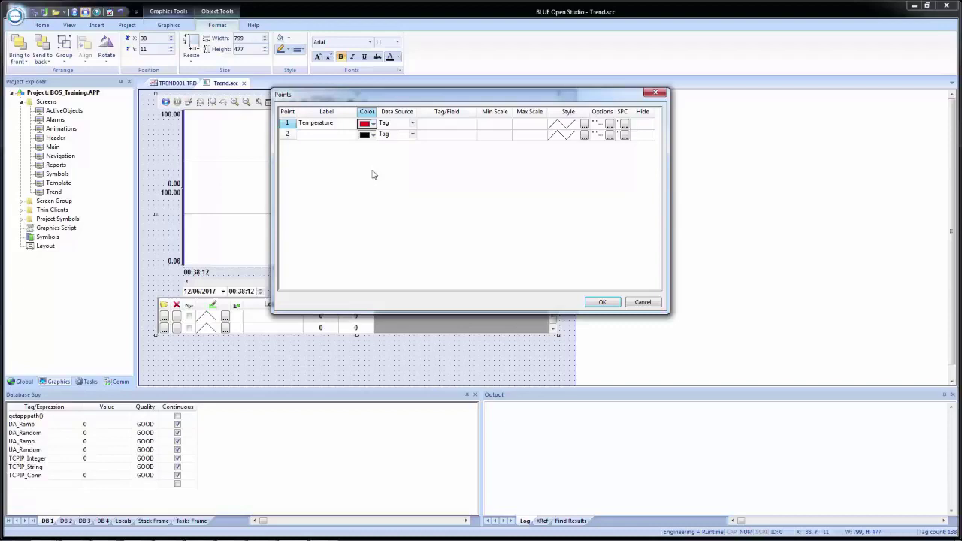
# Keep Tag as the data source for point 1 and assign it the Temperature project tag
pyautogui.click(413, 128)
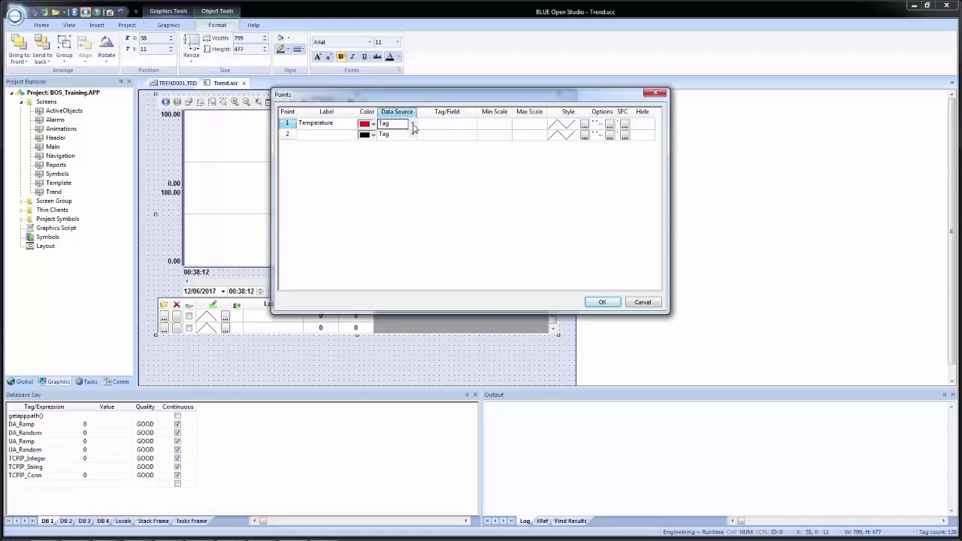
pyautogui.click(411, 126)
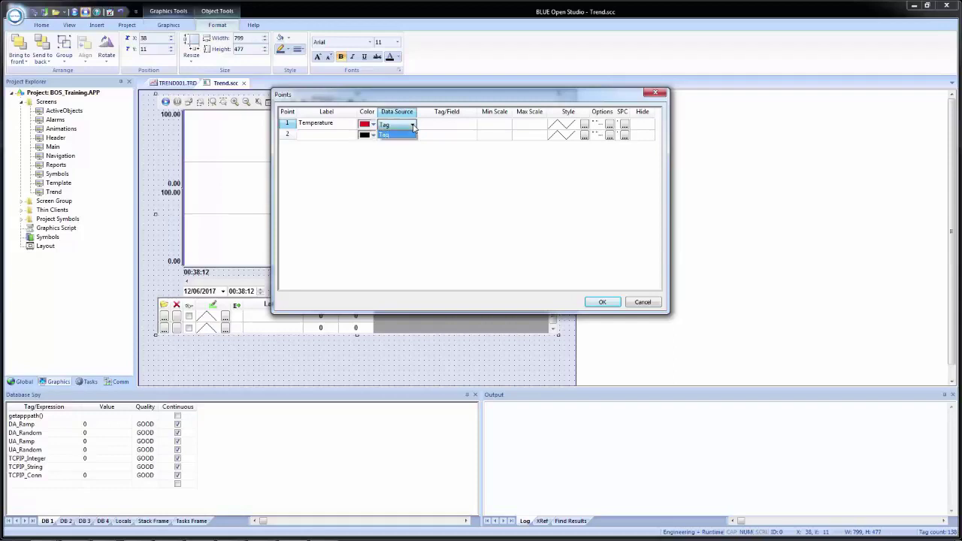
pyautogui.click(412, 127)
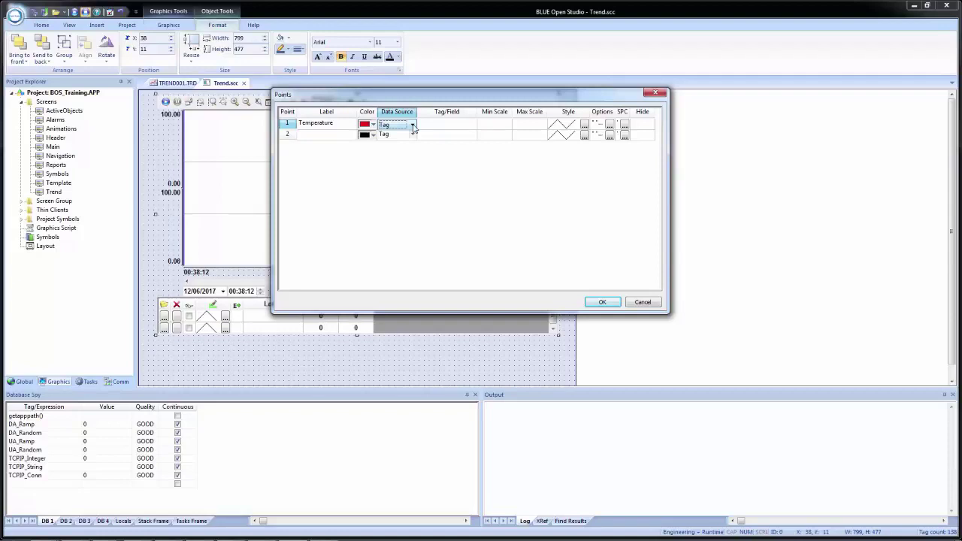
pyautogui.click(438, 125)
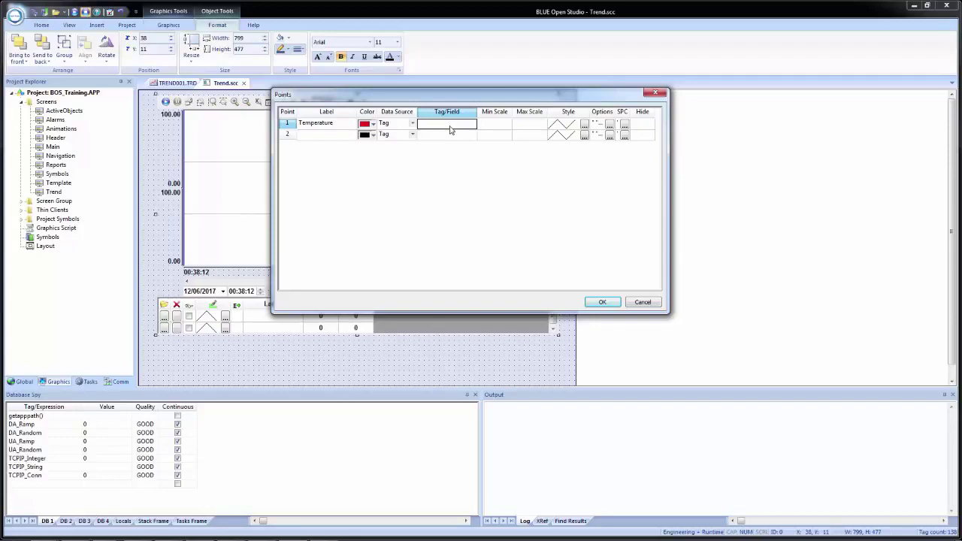
pyautogui.rightClick(450, 130)
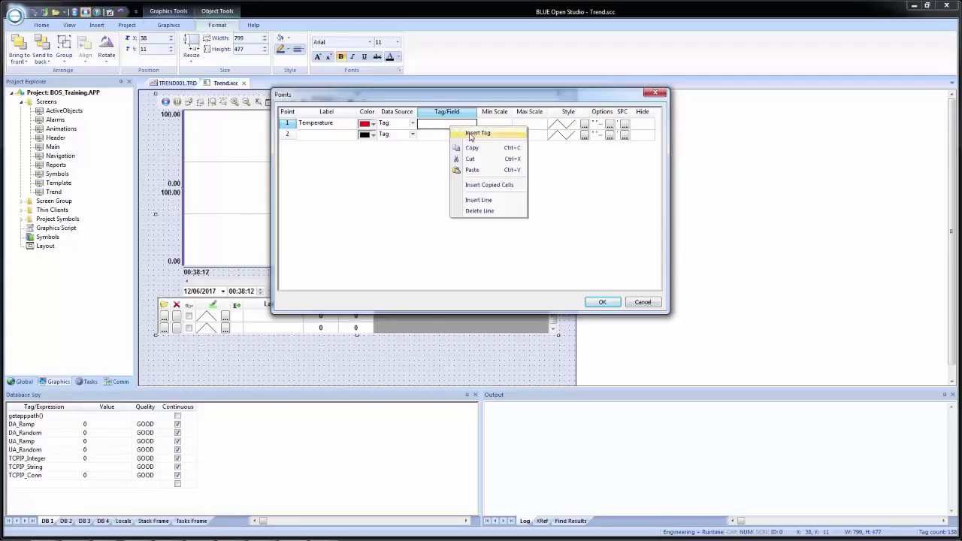
pyautogui.click(478, 133)
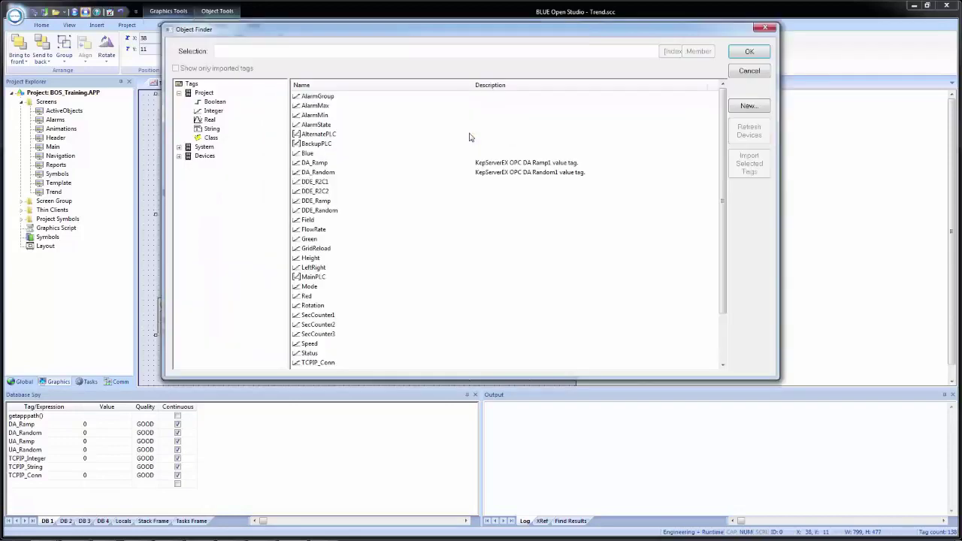
pyautogui.click(289, 50)
pyautogui.write('temp')
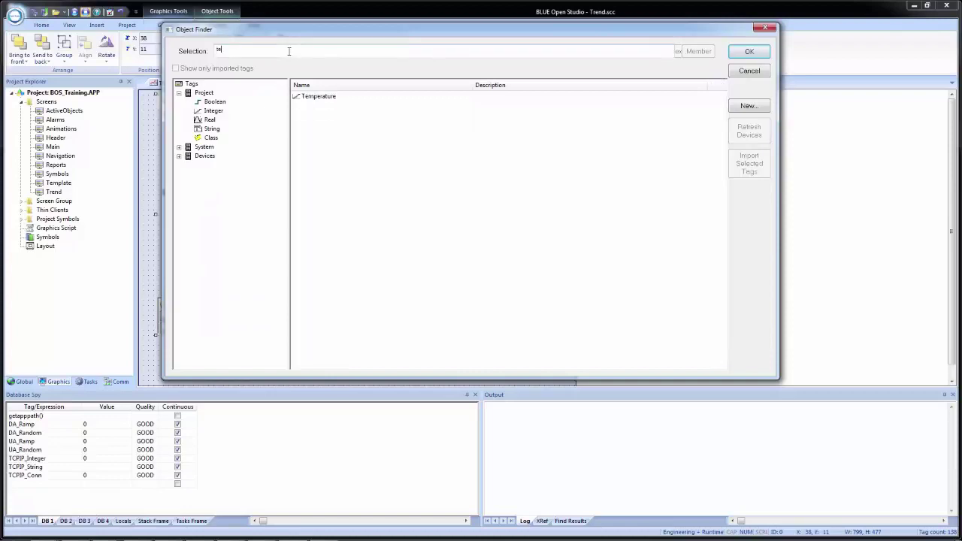
pyautogui.doubleClick(319, 97)
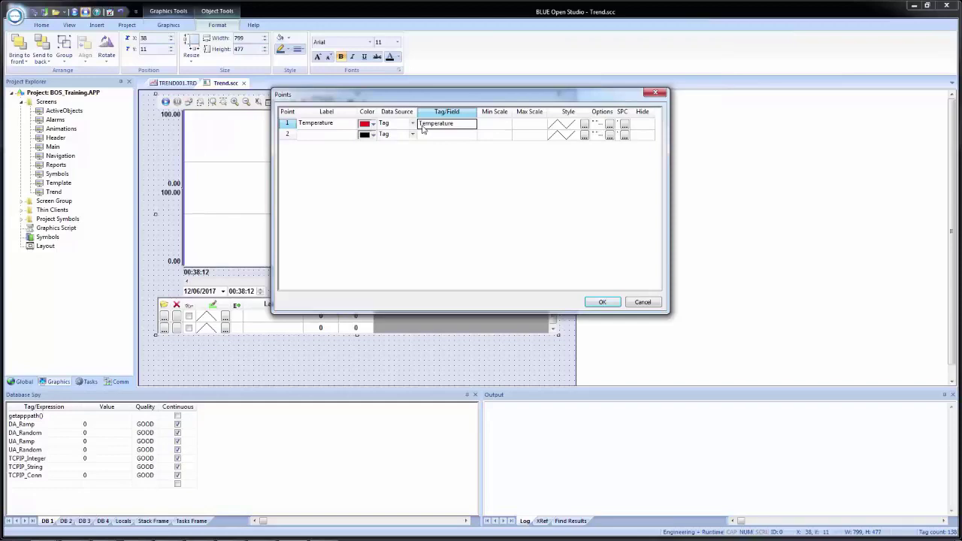
# Set the Temperature point's minimum scale to 0 and maximum scale to 100
pyautogui.click(495, 124)
pyautogui.click(529, 127)
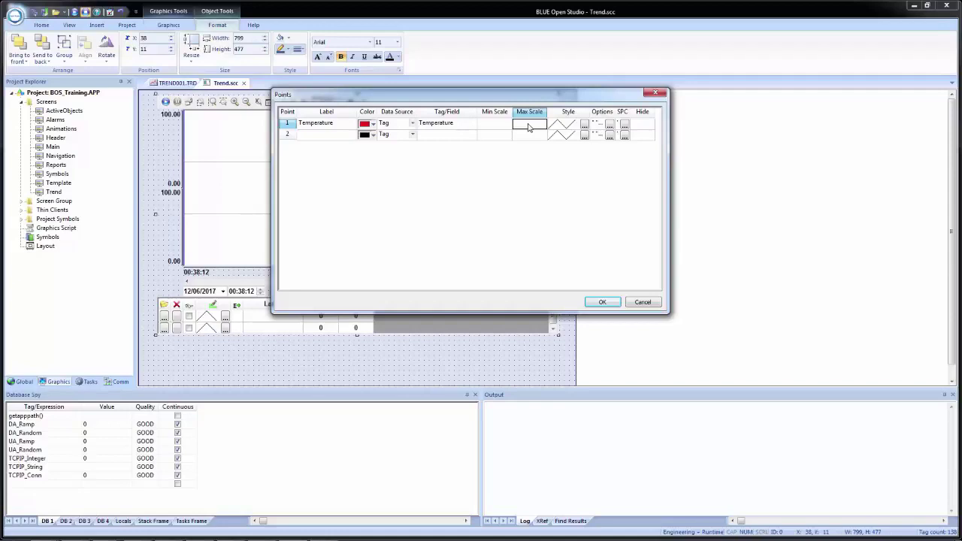
pyautogui.click(528, 127)
pyautogui.press('BackSpace')
pyautogui.hotkey('shift', 'Tab')
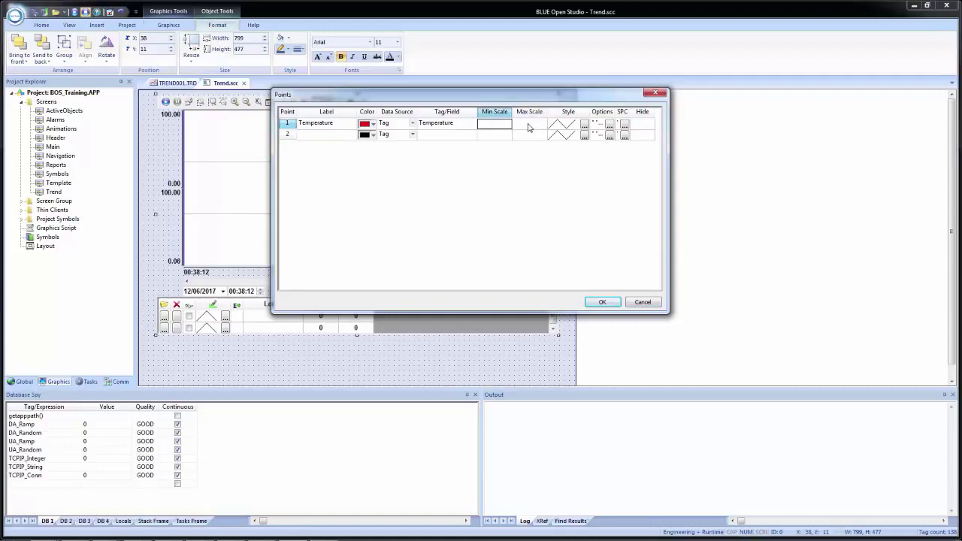
pyautogui.write('0')
pyautogui.press('Tab')
pyautogui.write('100')
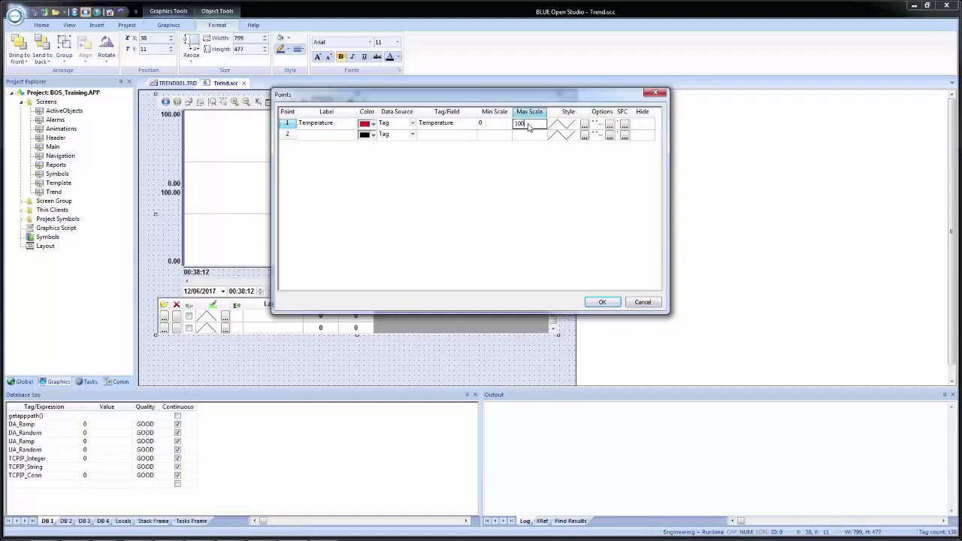
pyautogui.press('Tab')
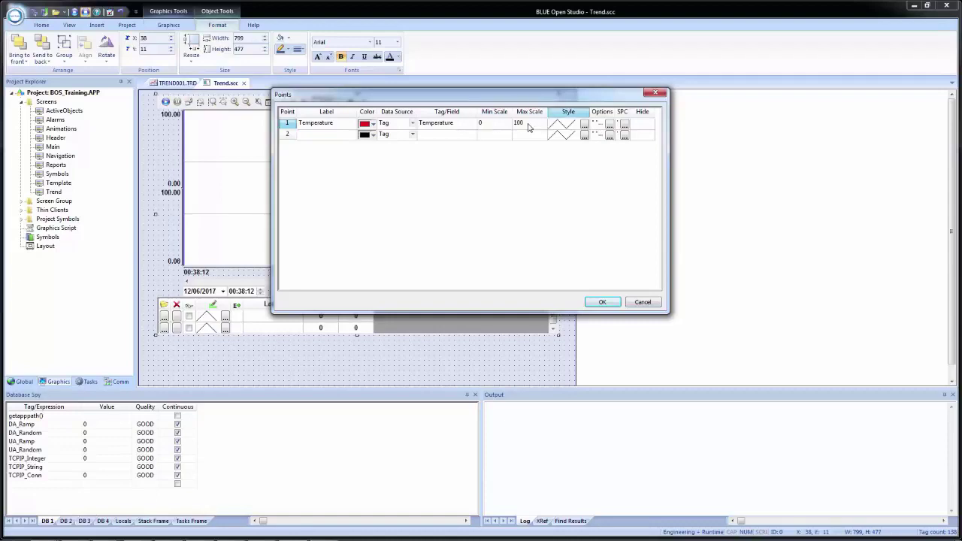
# Open the Temperature point's pen style and compare its line settings for the Normal and Out of Limits states
pyautogui.click(584, 126)
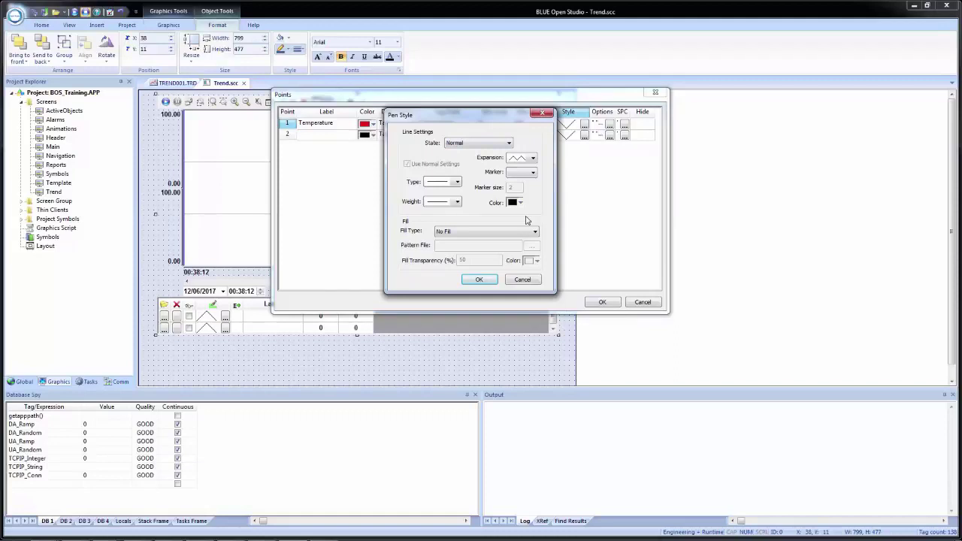
pyautogui.click(481, 144)
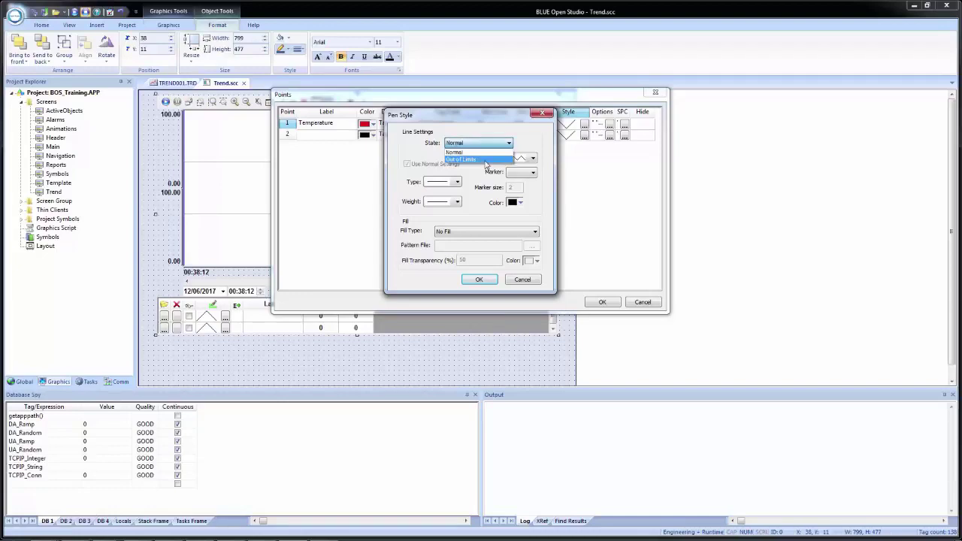
pyautogui.click(480, 160)
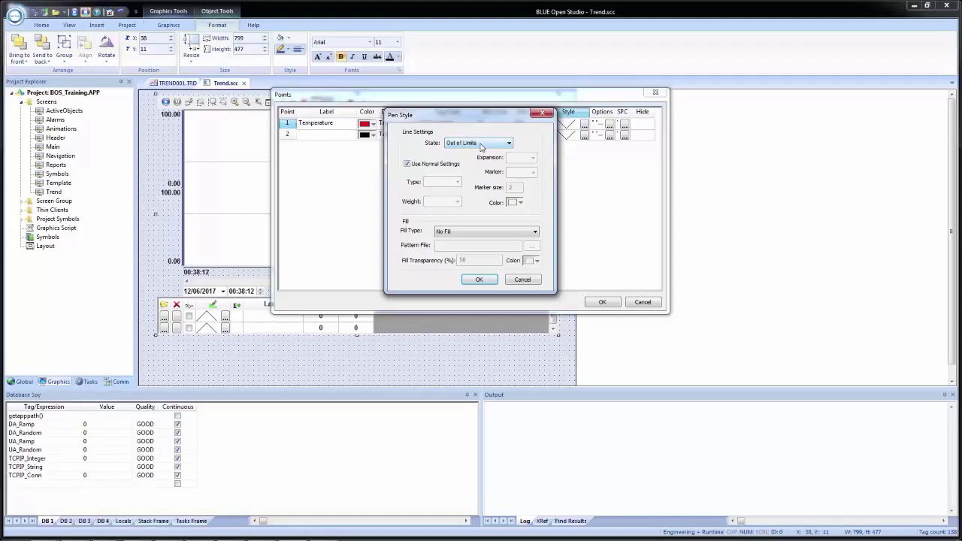
pyautogui.click(481, 147)
pyautogui.click(478, 152)
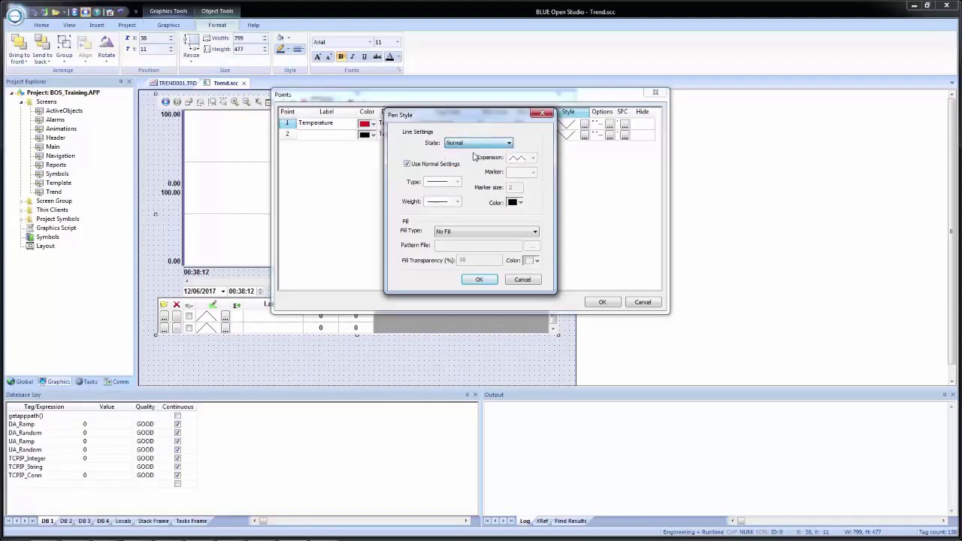
pyautogui.click(479, 143)
pyautogui.click(468, 160)
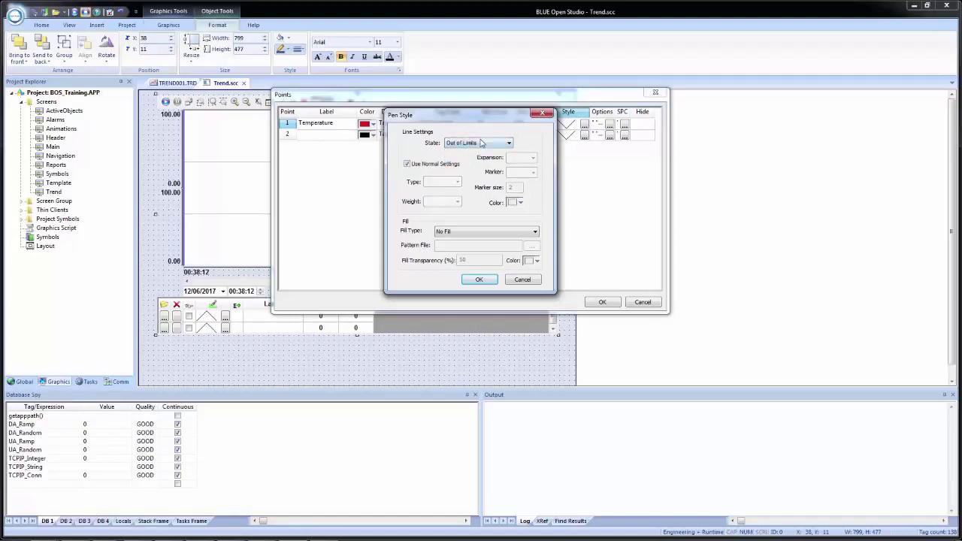
pyautogui.click(479, 143)
pyautogui.click(474, 154)
pyautogui.click(479, 142)
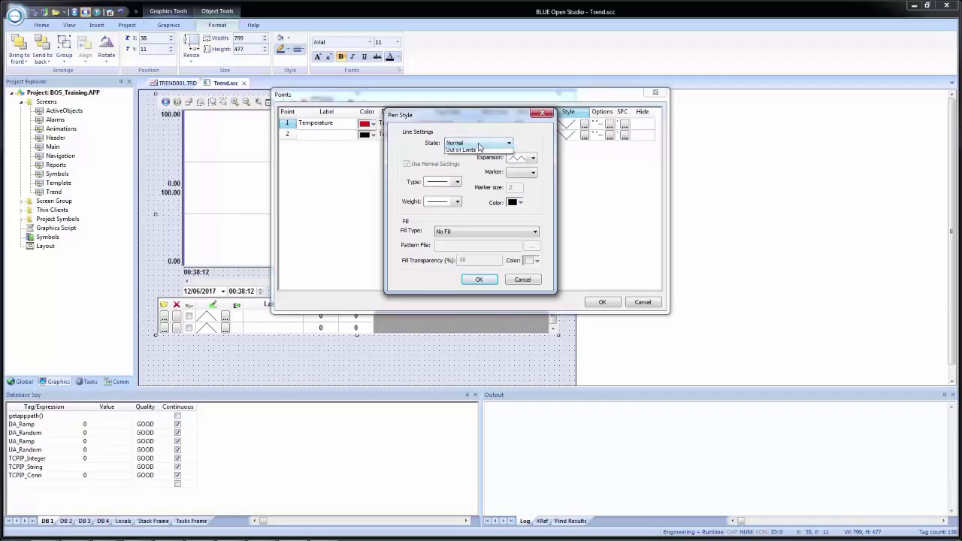
pyautogui.click(468, 161)
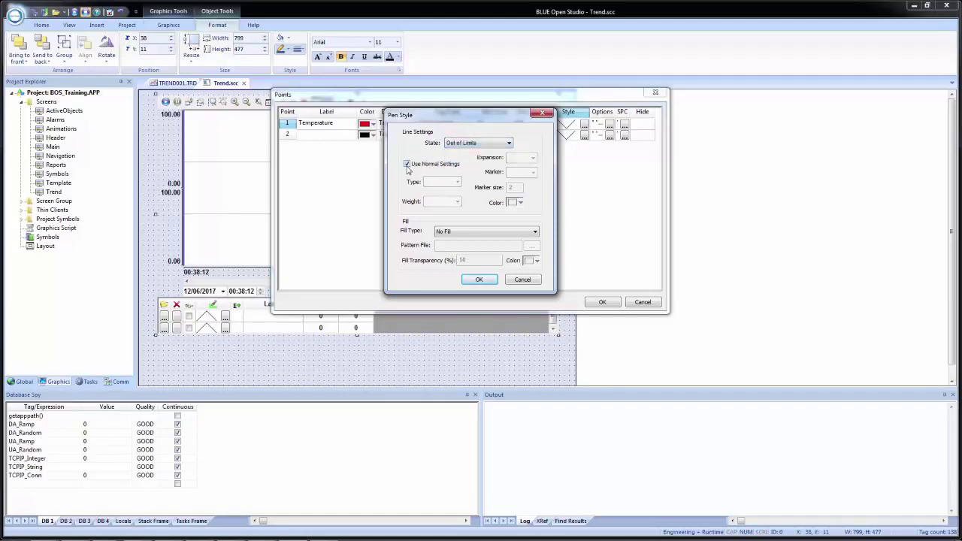
# Try turning off Use Normal Settings for the Out of Limits state, re-enable it, and return to the Normal state
pyautogui.click(451, 166)
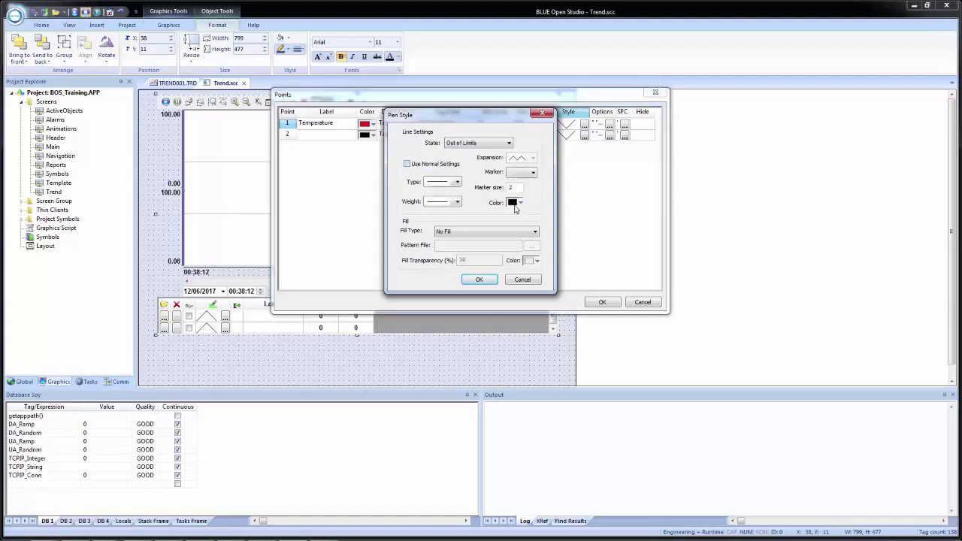
pyautogui.click(436, 167)
pyautogui.click(467, 144)
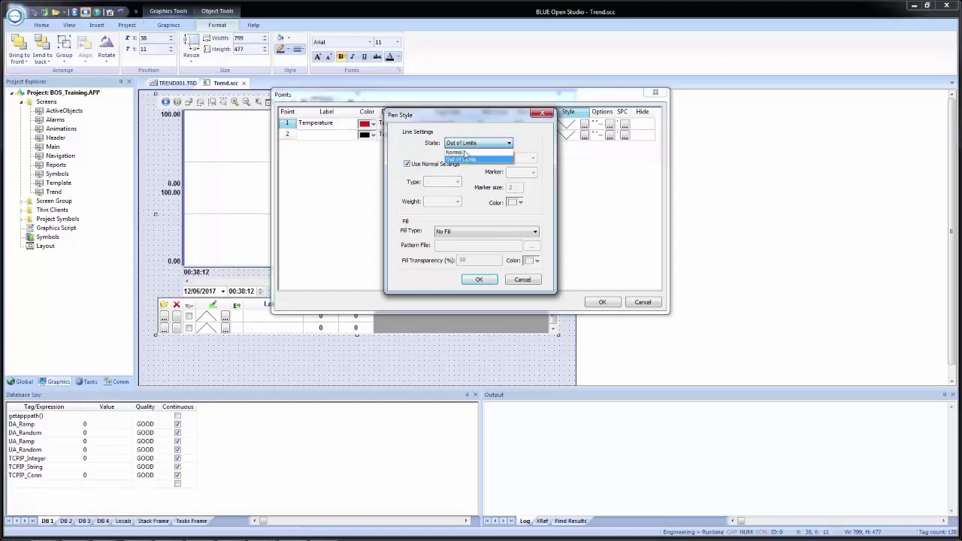
pyautogui.click(465, 153)
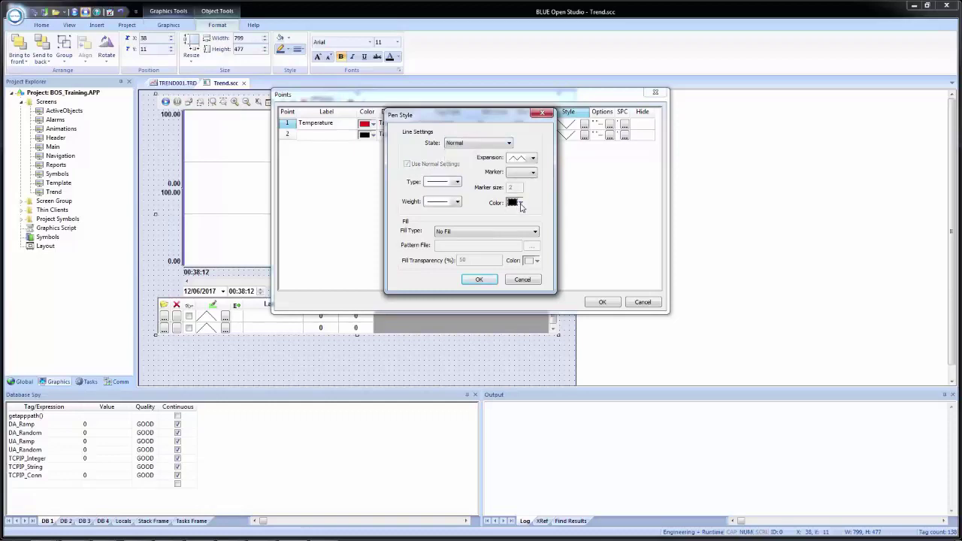
# Apply a yellow line color to the Temperature pen's Normal state, and set the point's color back to red in the points list
pyautogui.click(521, 204)
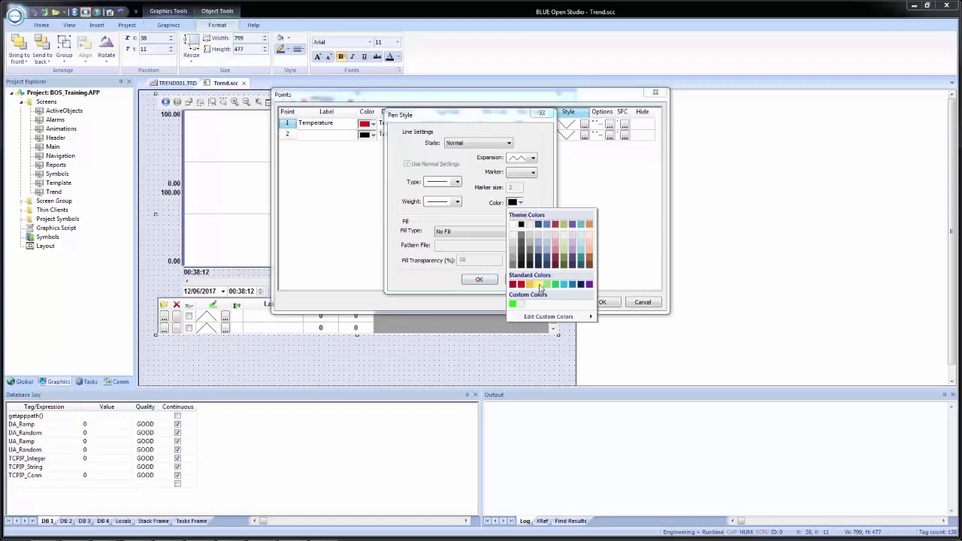
pyautogui.click(540, 289)
pyautogui.click(481, 279)
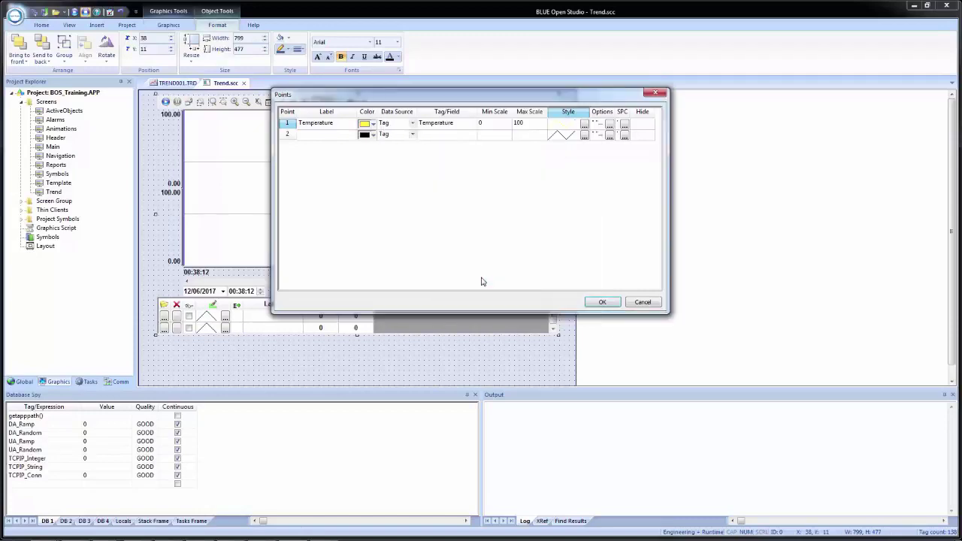
pyautogui.click(373, 125)
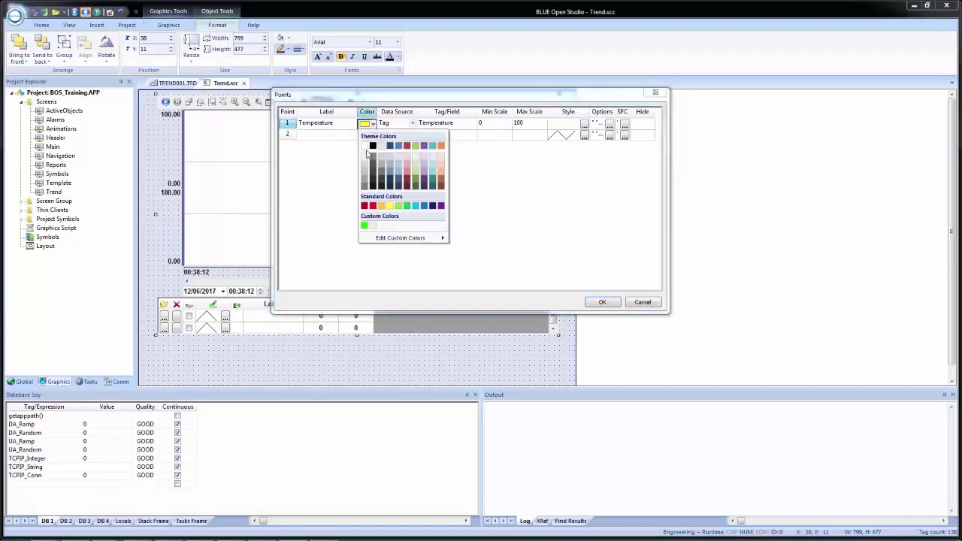
pyautogui.click(373, 207)
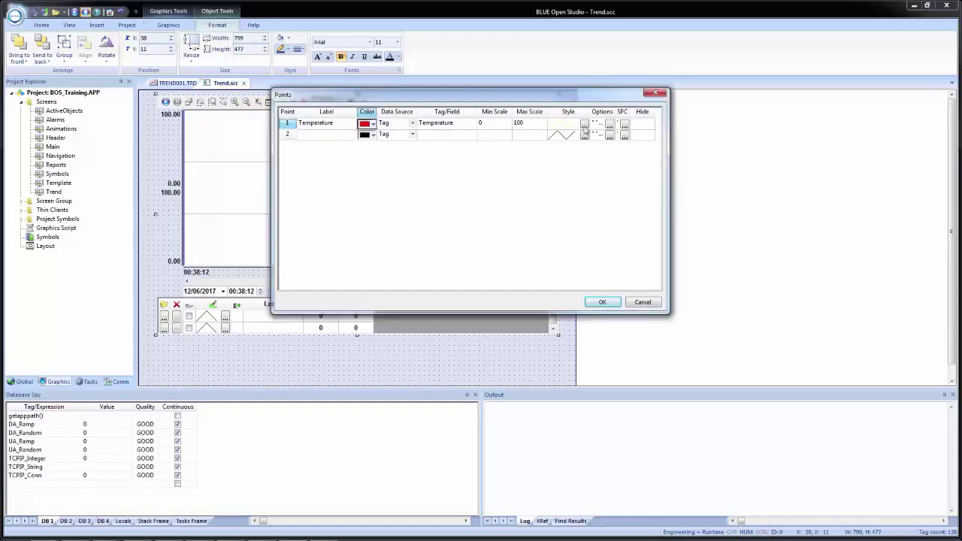
# Review the Temperature point's additional options, including the break interval, and its SPC settings
pyautogui.click(609, 125)
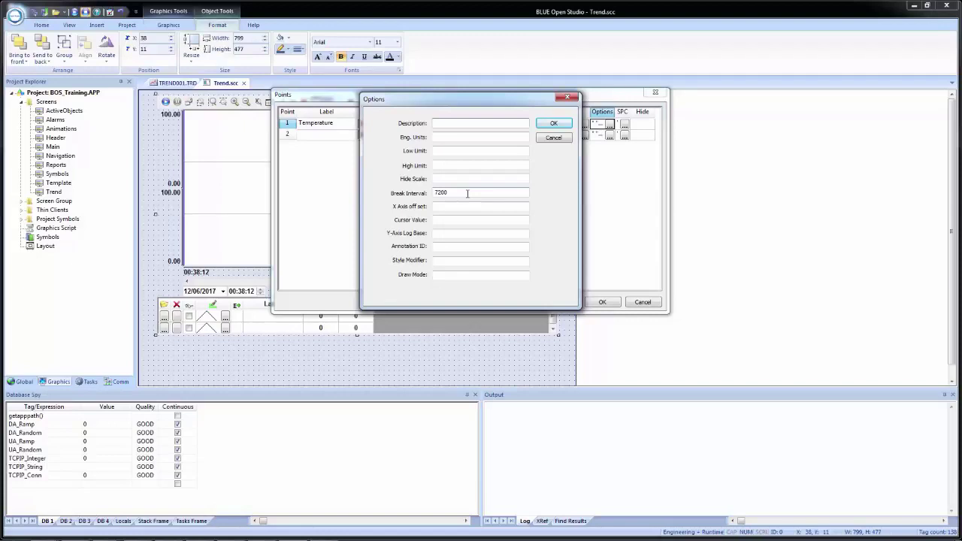
pyautogui.click(554, 124)
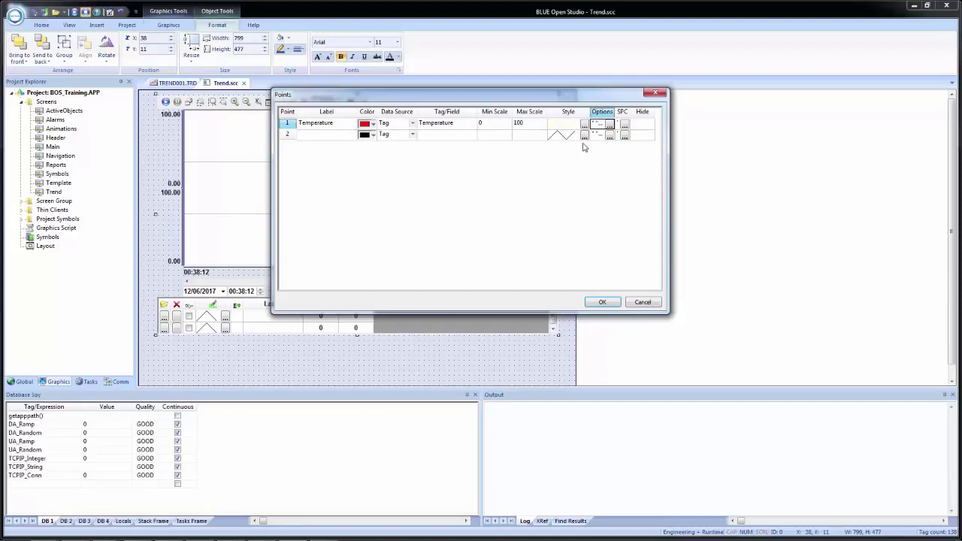
pyautogui.click(624, 125)
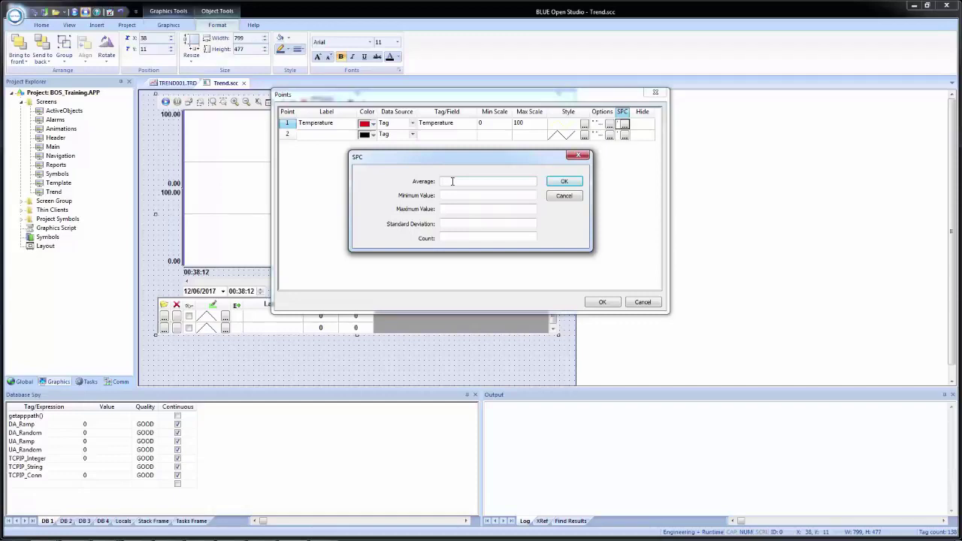
pyautogui.click(560, 199)
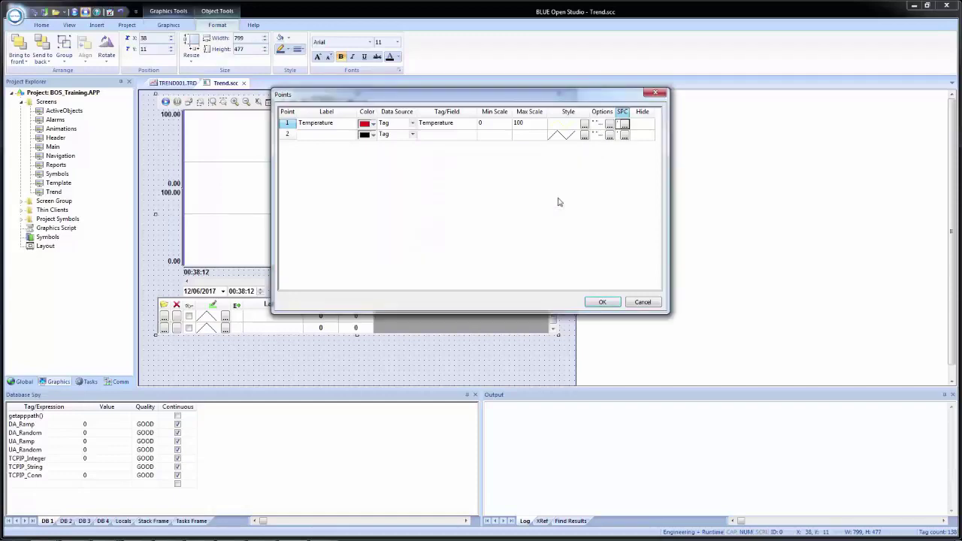
pyautogui.click(624, 125)
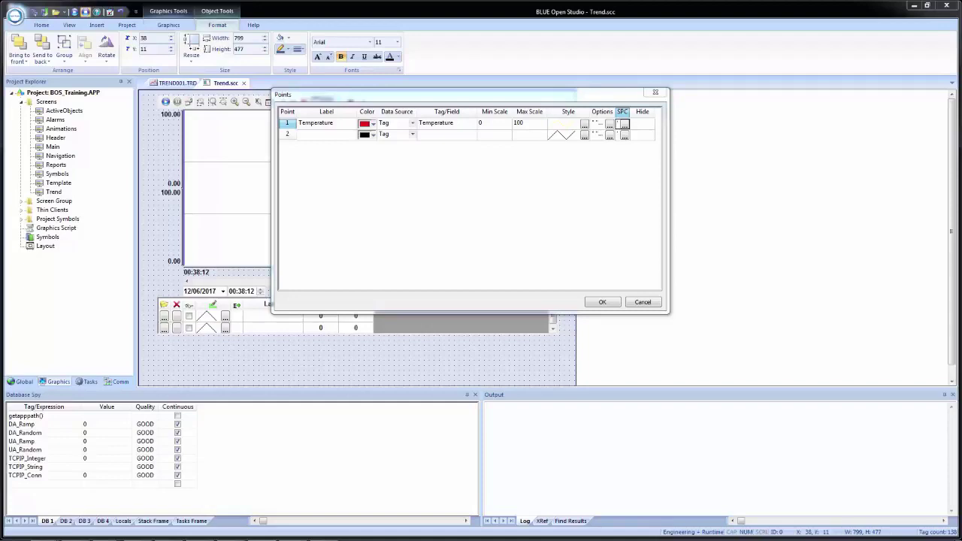
# Add three more points to the list, labeled Counter #1, Counter #2 and Counter #3
pyautogui.click(323, 134)
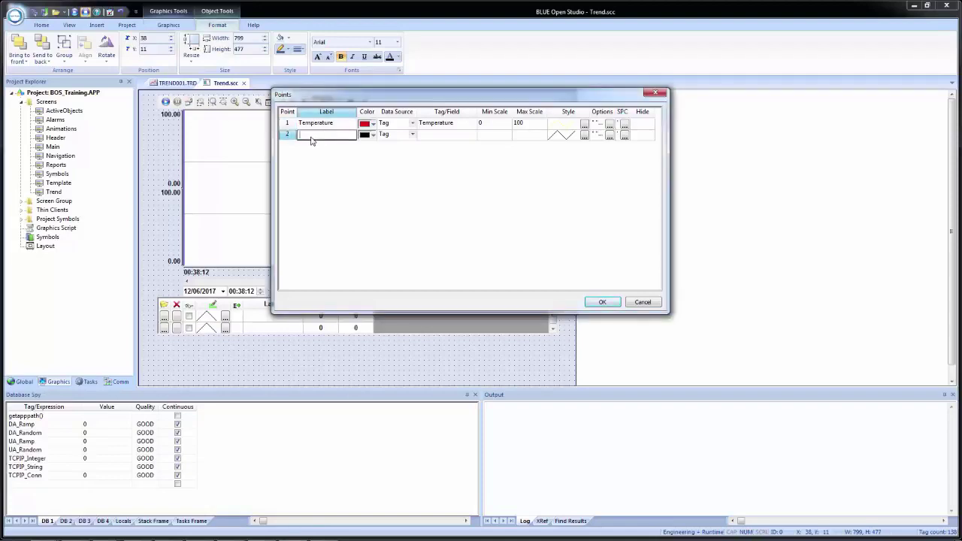
pyautogui.write('Counter #1')
pyautogui.press('Return')
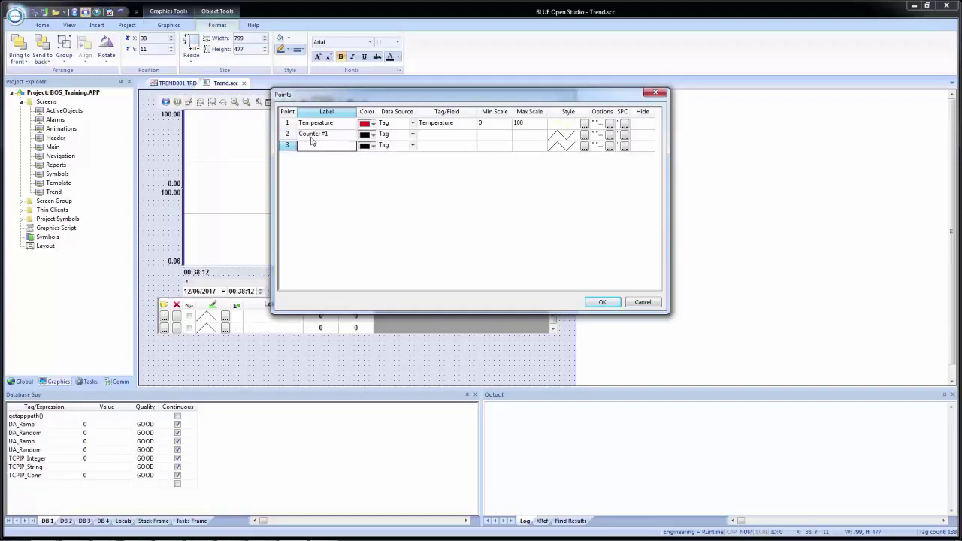
pyautogui.write('Counter #2')
pyautogui.press('Return')
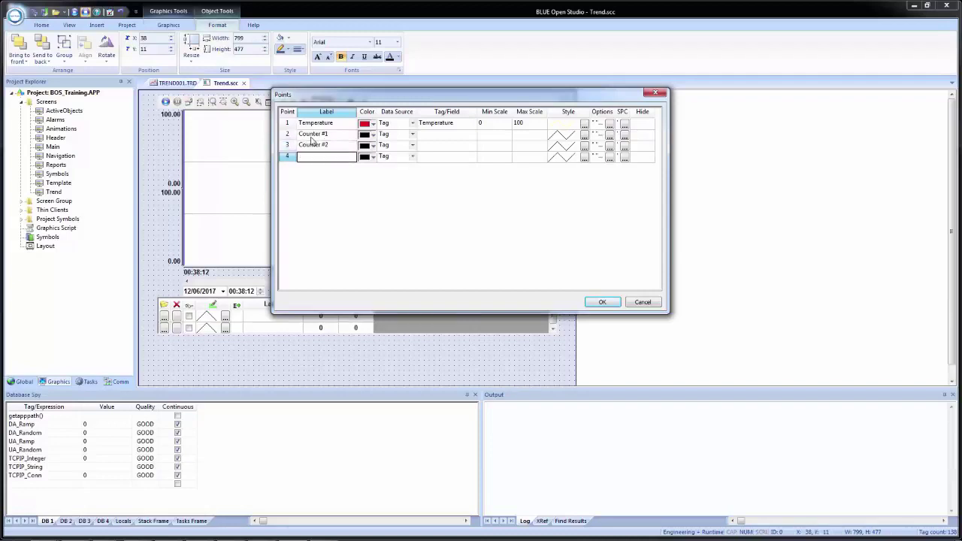
pyautogui.write('Counter #3')
# Color the Counter #1 point light blue, Counter #2 green and Counter #3 gold
pyautogui.click(373, 135)
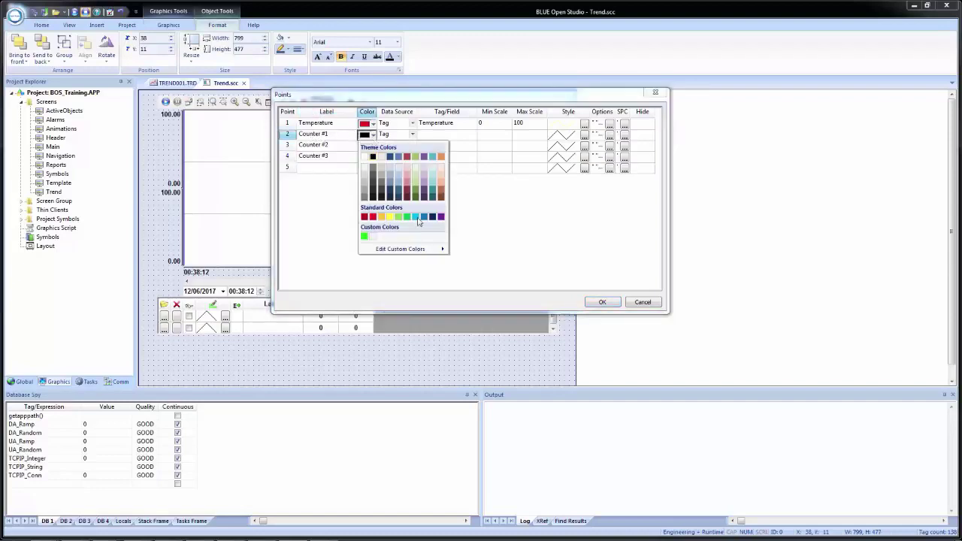
pyautogui.click(419, 220)
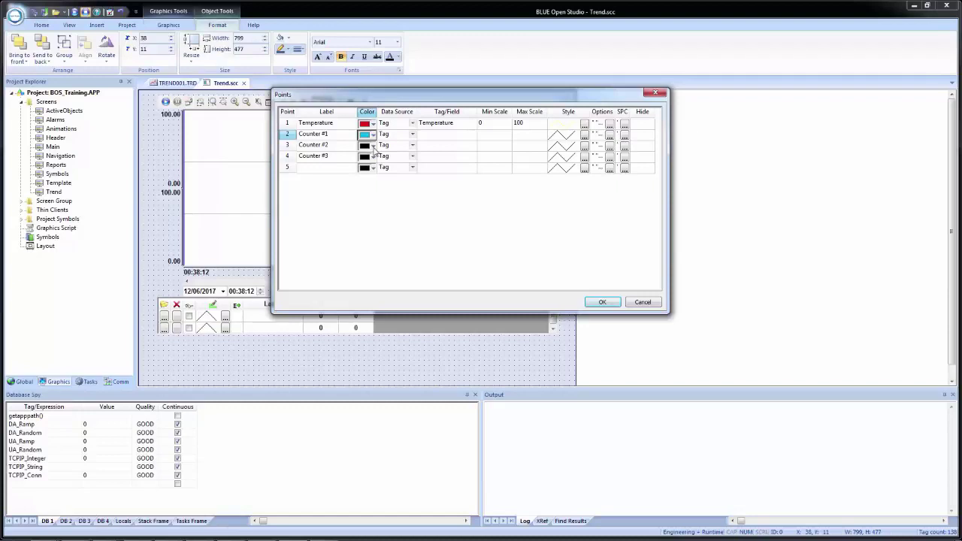
pyautogui.click(373, 145)
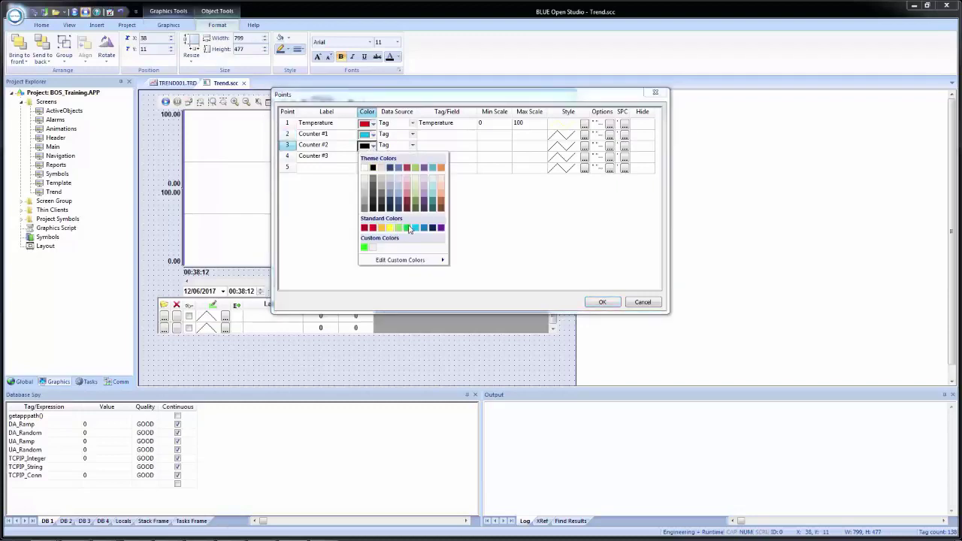
pyautogui.click(409, 229)
pyautogui.click(373, 156)
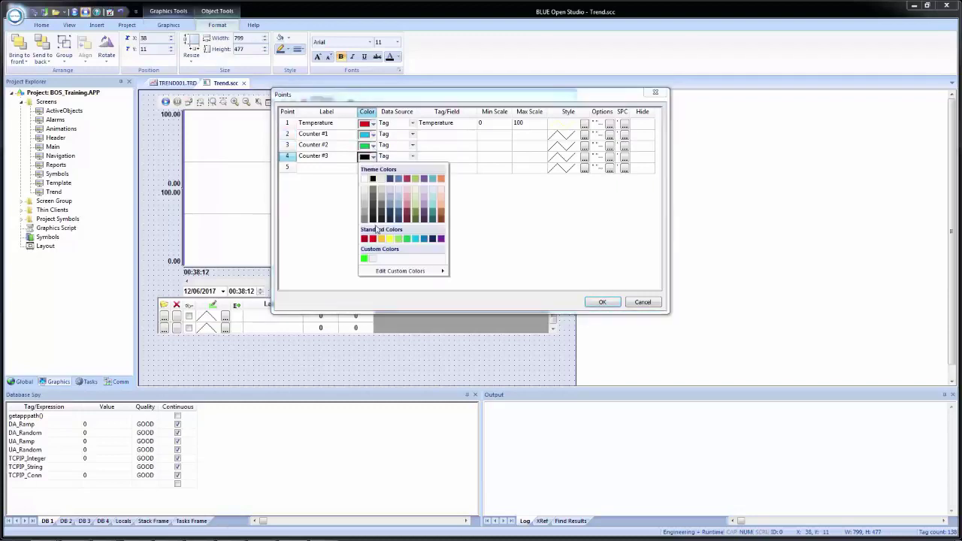
pyautogui.click(389, 239)
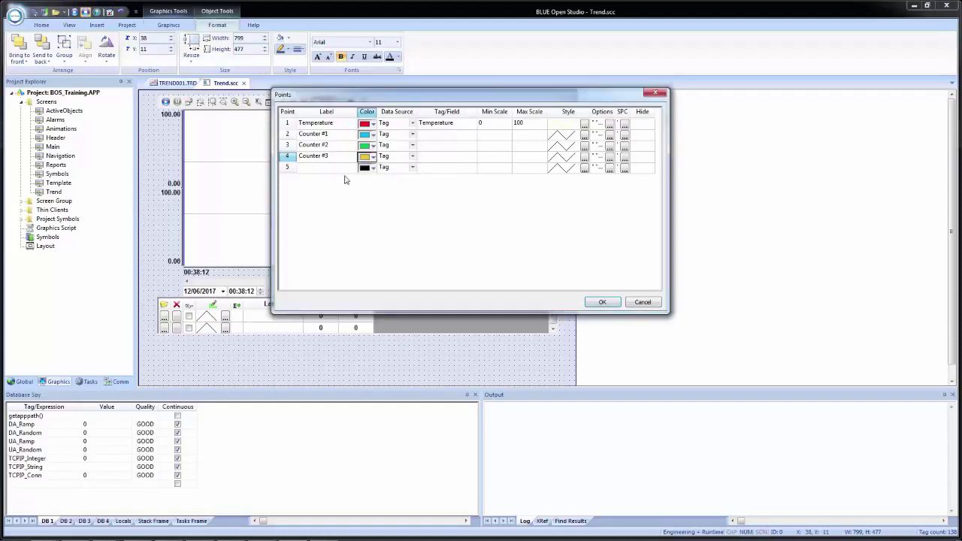
# Assign the tags SecCounter1, SecCounter2 and SecCounter3 to the Counter #1, Counter #2 and Counter #3 points
pyautogui.click(435, 135)
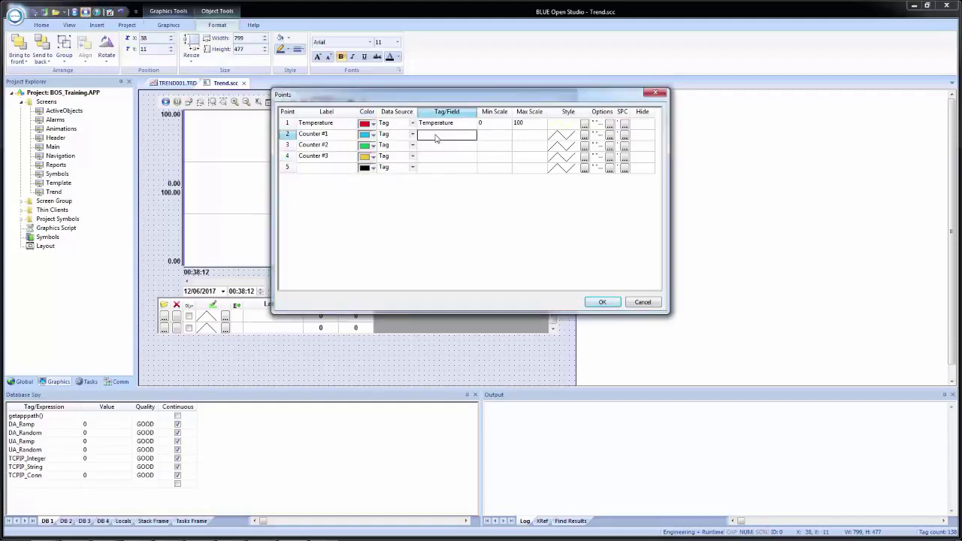
pyautogui.write('SecCounter1')
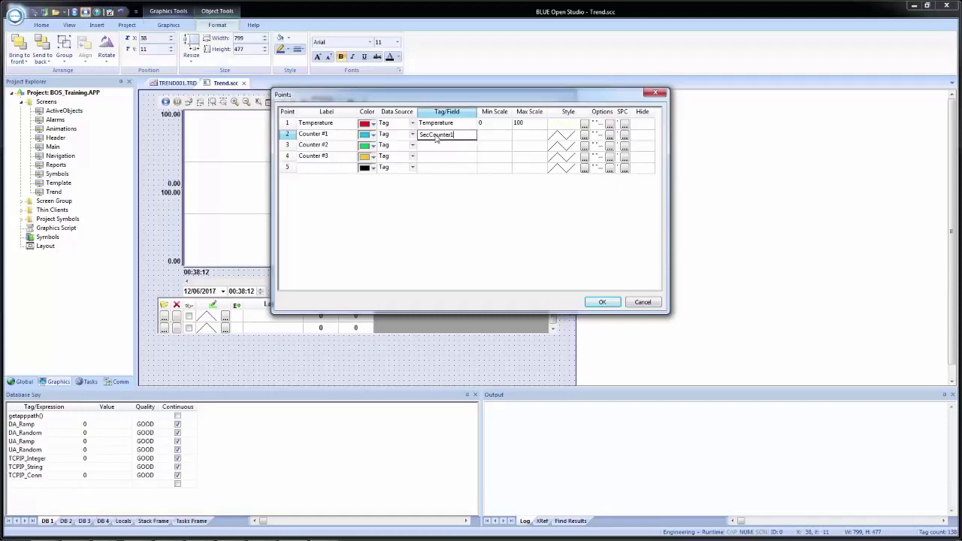
pyautogui.press('Return')
pyautogui.write('SecCounter2')
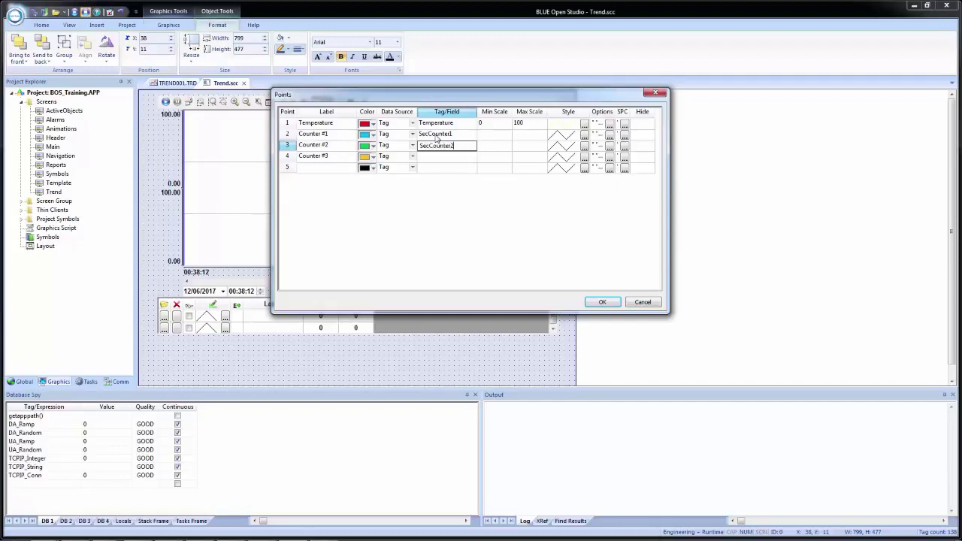
pyautogui.press('Return')
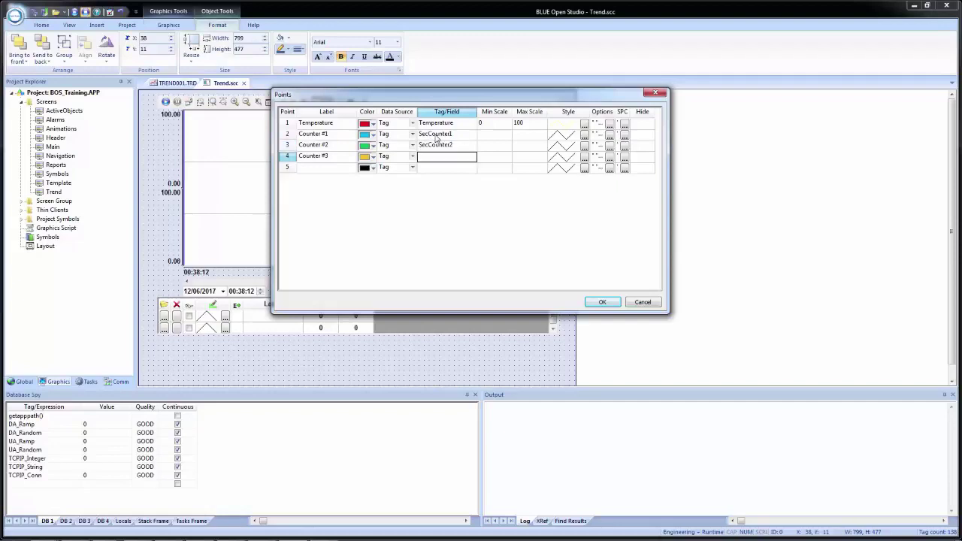
pyautogui.write('SecCounter3')
pyautogui.press('Tab')
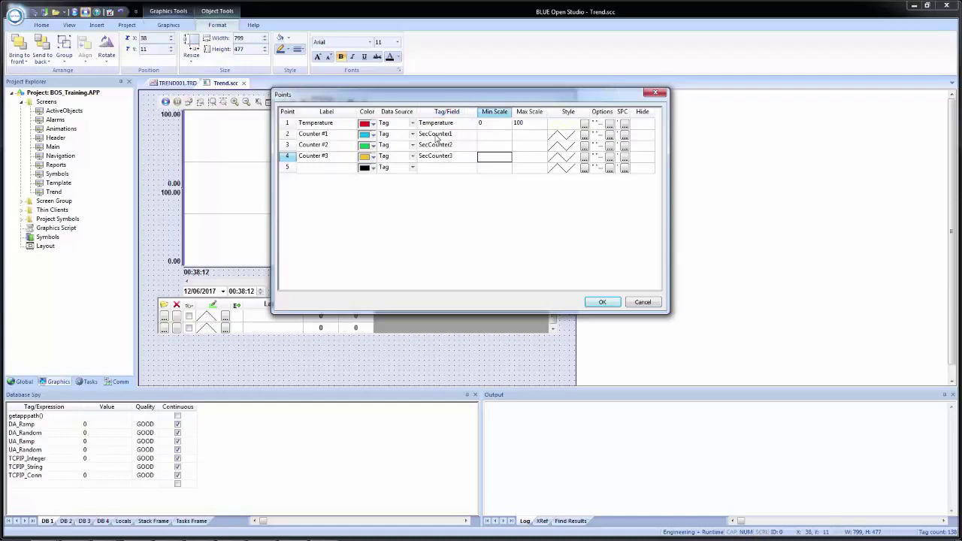
# Set the Counter #1 point's minimum scale to 0 and maximum scale to 100
pyautogui.press('Up')
pyautogui.press('Up')
pyautogui.write('0')
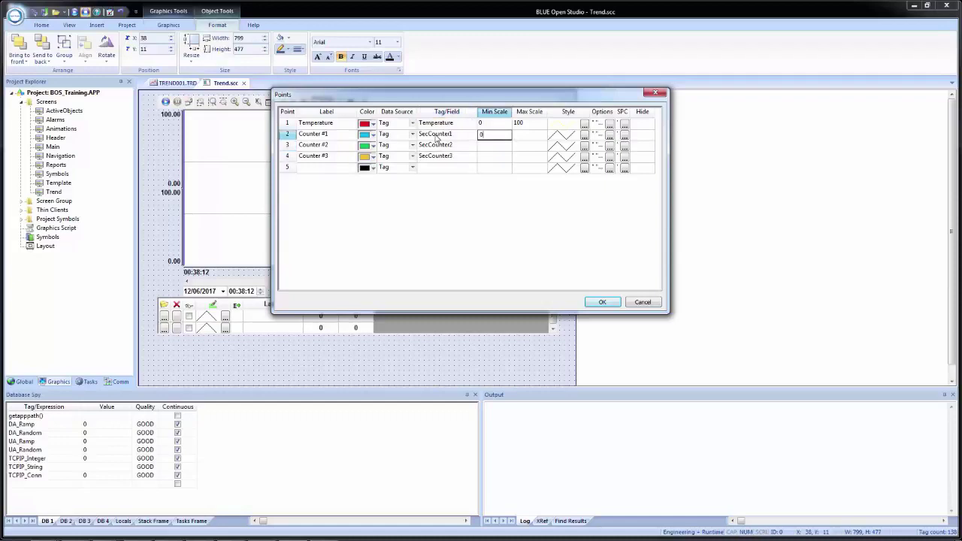
pyautogui.press('Tab')
pyautogui.write('100')
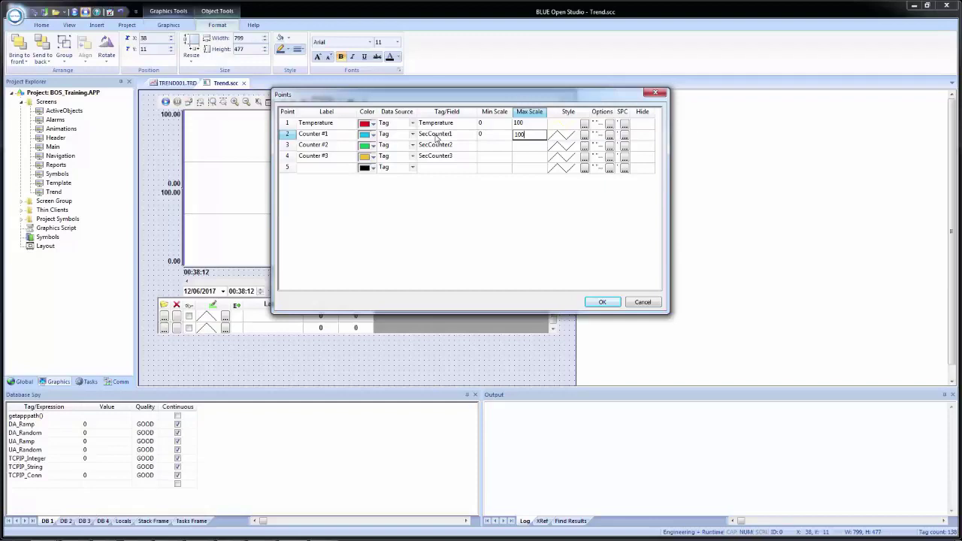
pyautogui.press('Down')
pyautogui.hotkey('shift', 'Tab')
pyautogui.press('Up')
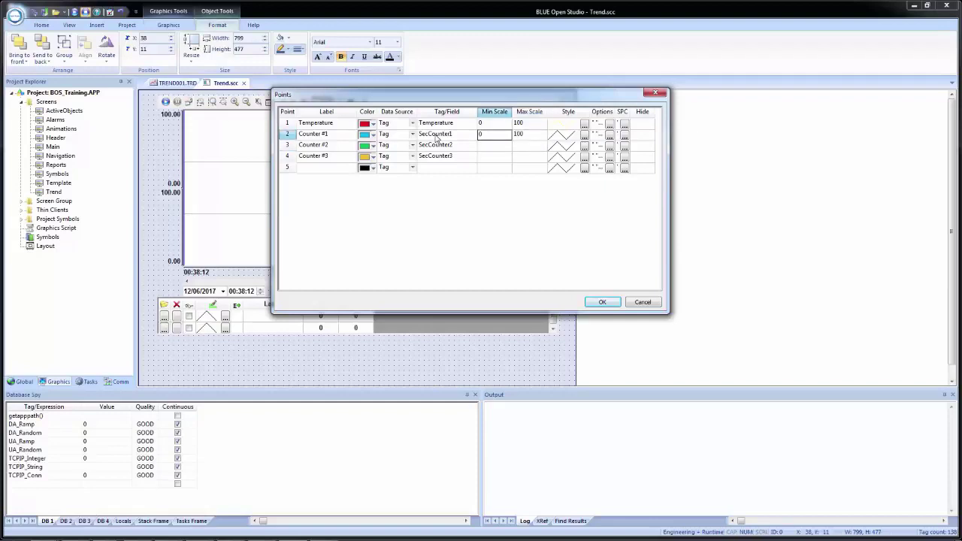
# Set the Counter #2 and Counter #3 points' minimum scale to 0 and maximum scale to 100
pyautogui.press('Tab')
pyautogui.press('Down')
pyautogui.press('Down')
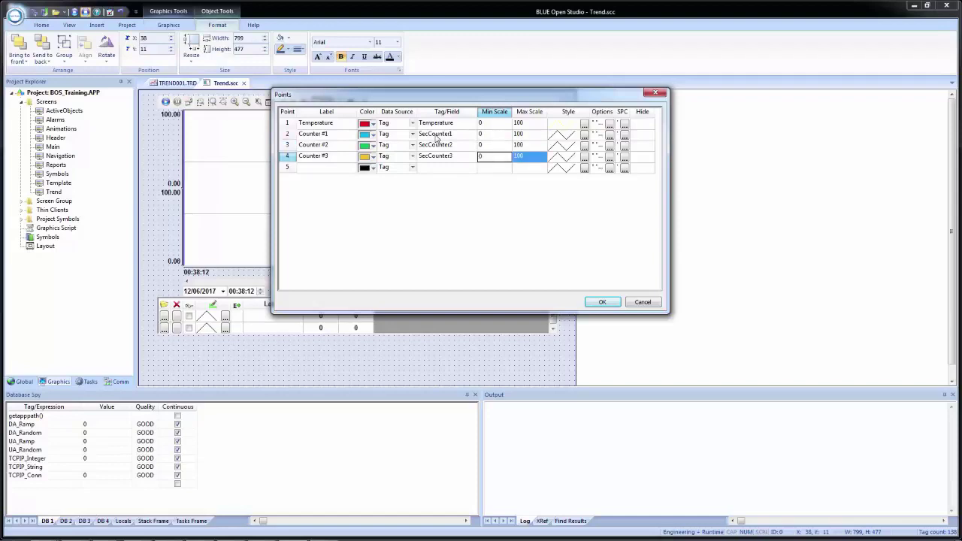
# Set the Temperature point's pen style color to red, accept the point list and review the trend control's advanced settings
pyautogui.click(584, 125)
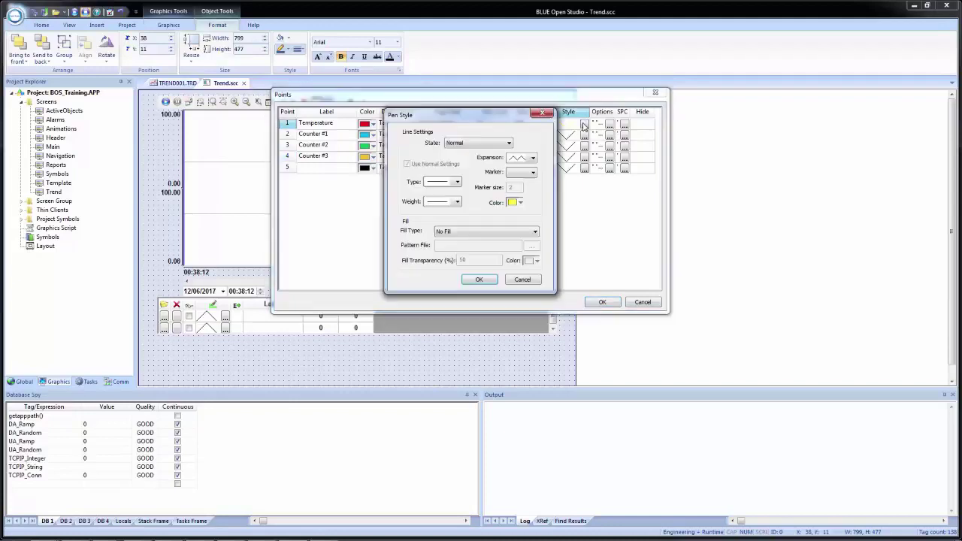
pyautogui.click(519, 202)
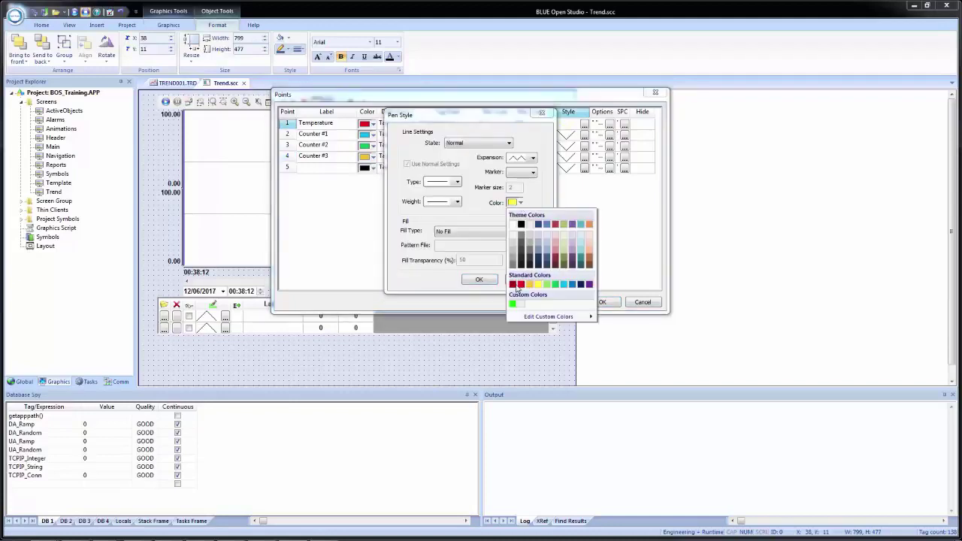
pyautogui.click(521, 285)
pyautogui.click(481, 280)
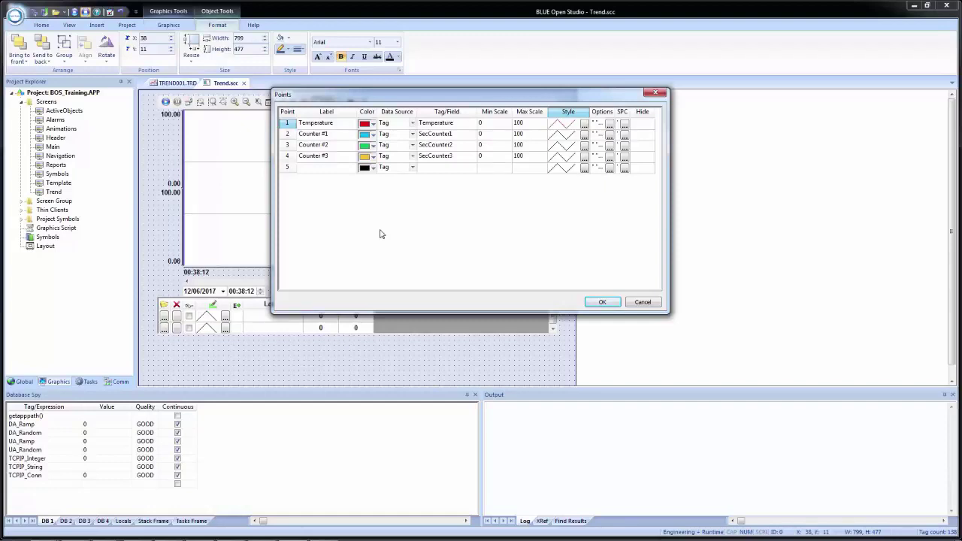
pyautogui.click(601, 303)
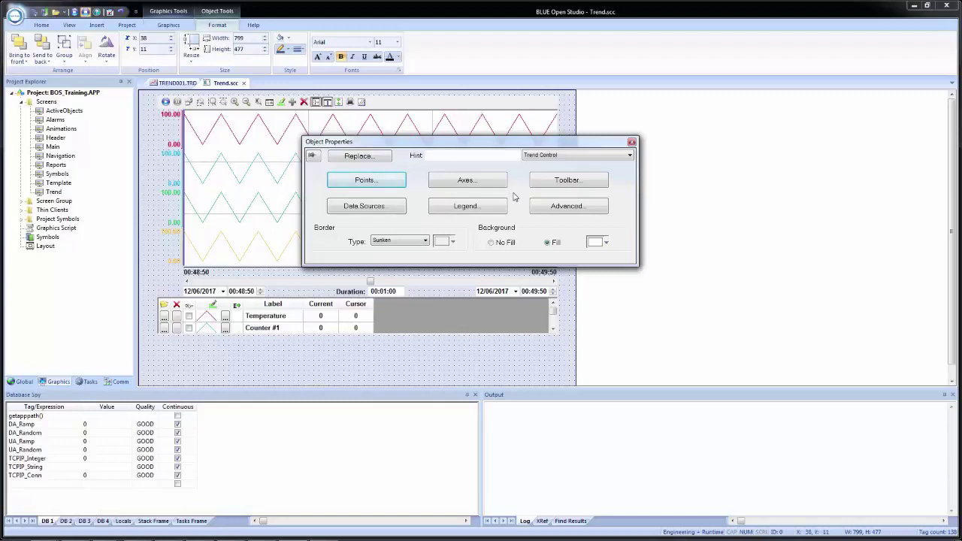
pyautogui.click(568, 207)
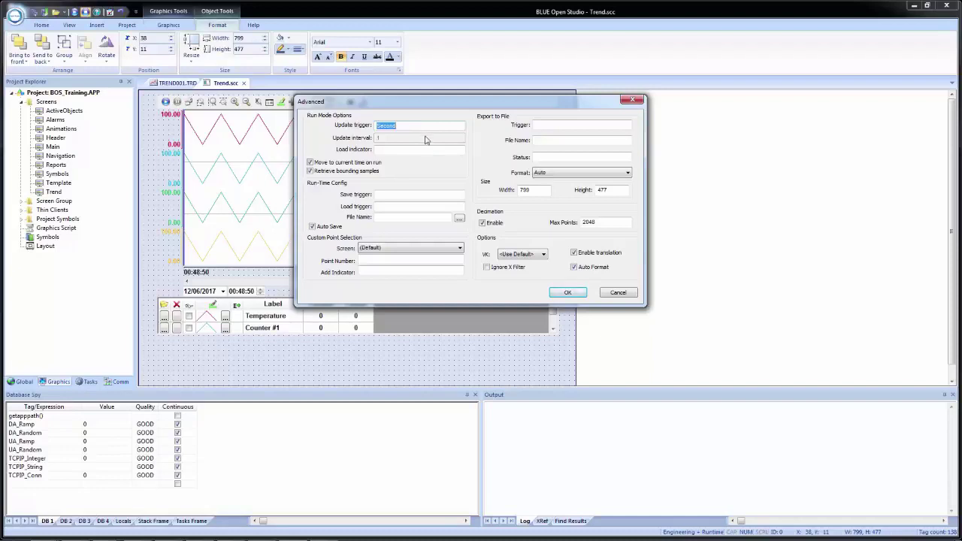
pyautogui.click(567, 293)
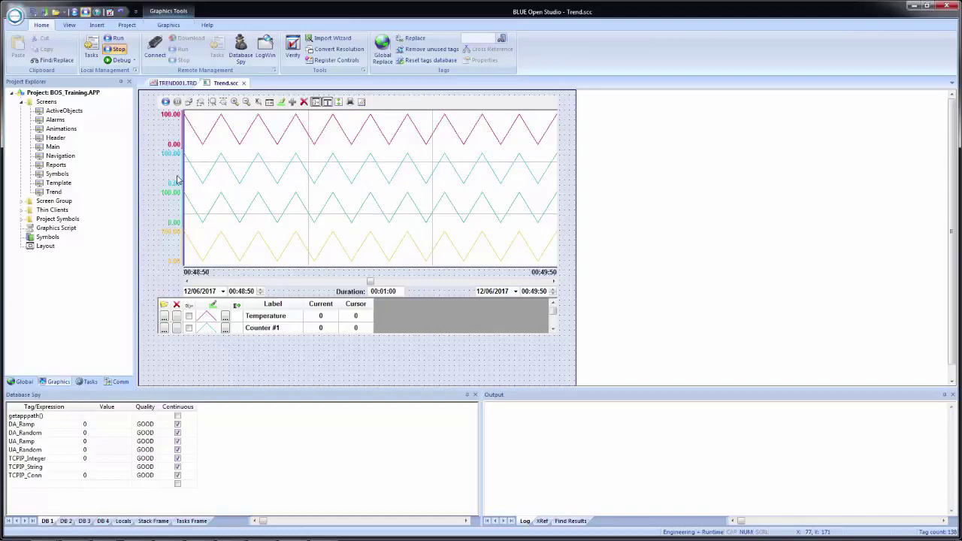
# Resize the trend control to about 607 wide by 560 high, freeing space on its left side and extending it downward
pyautogui.click(164, 193)
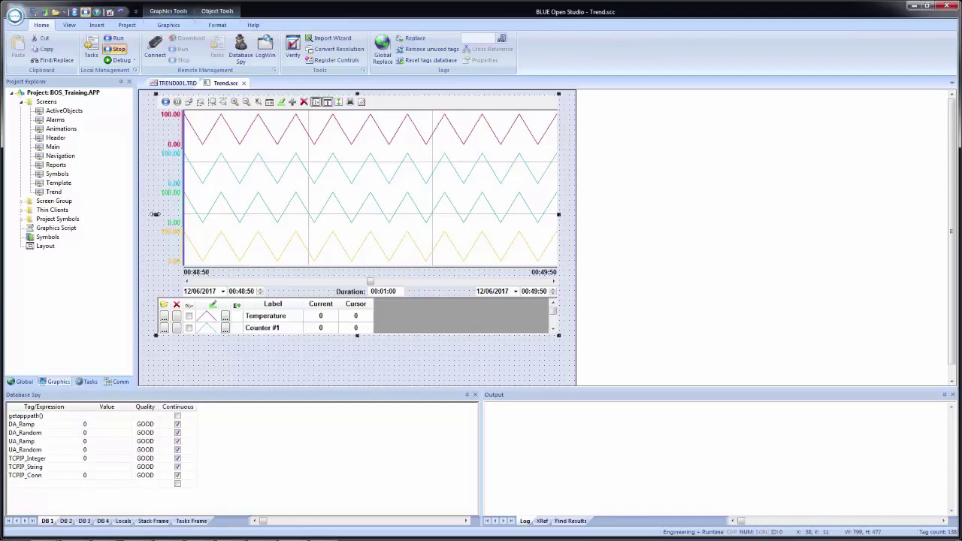
pyautogui.moveTo(155, 214); pyautogui.dragTo(255, 215)
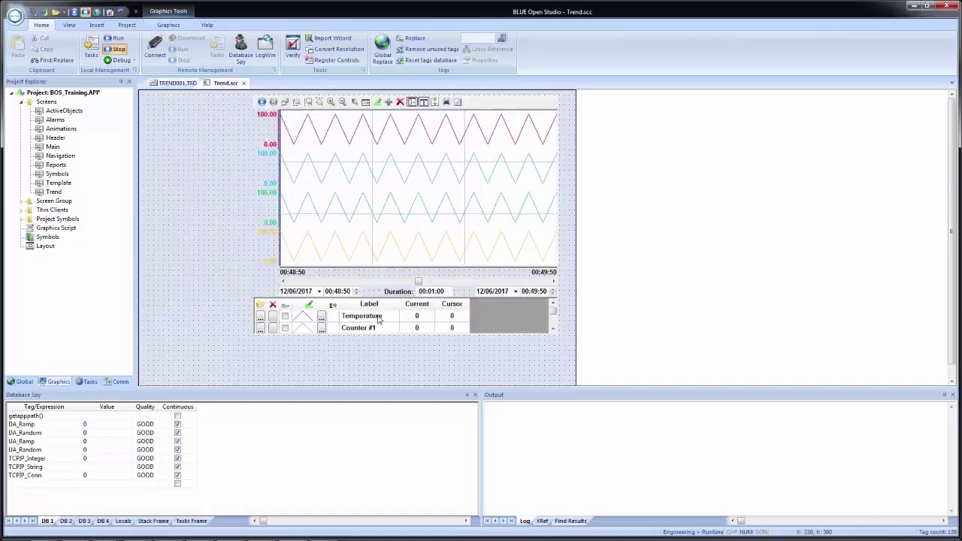
pyautogui.click(433, 332)
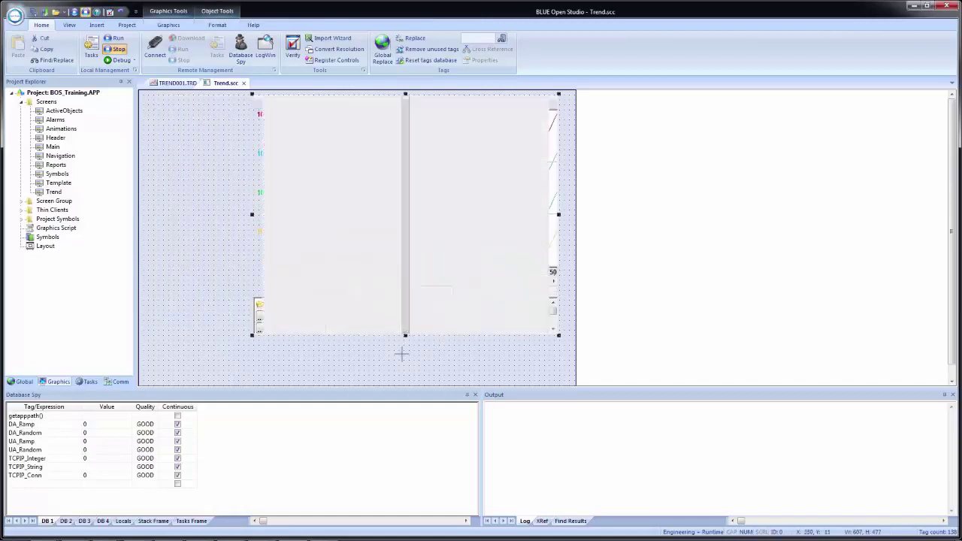
pyautogui.moveTo(402, 353); pyautogui.dragTo(393, 382)
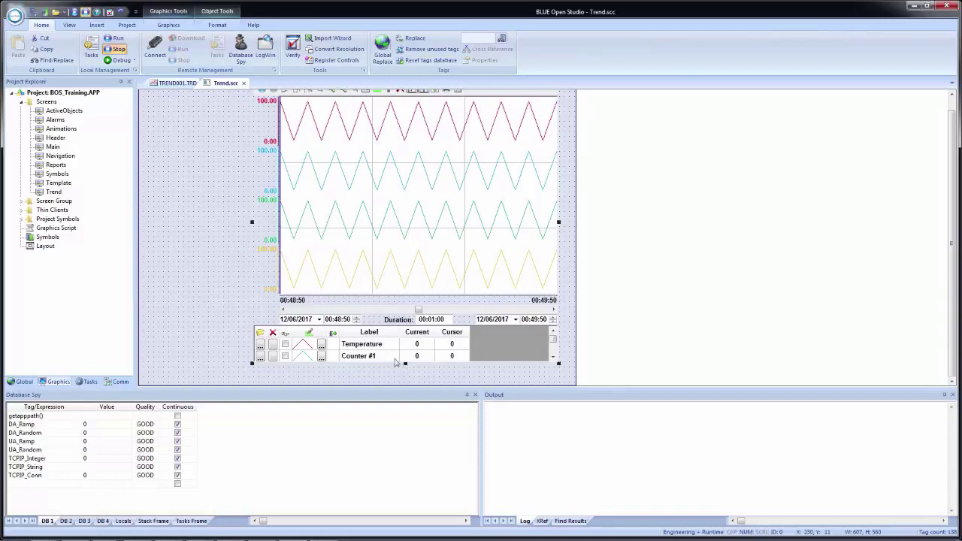
pyautogui.scroll(1, 239, 248)
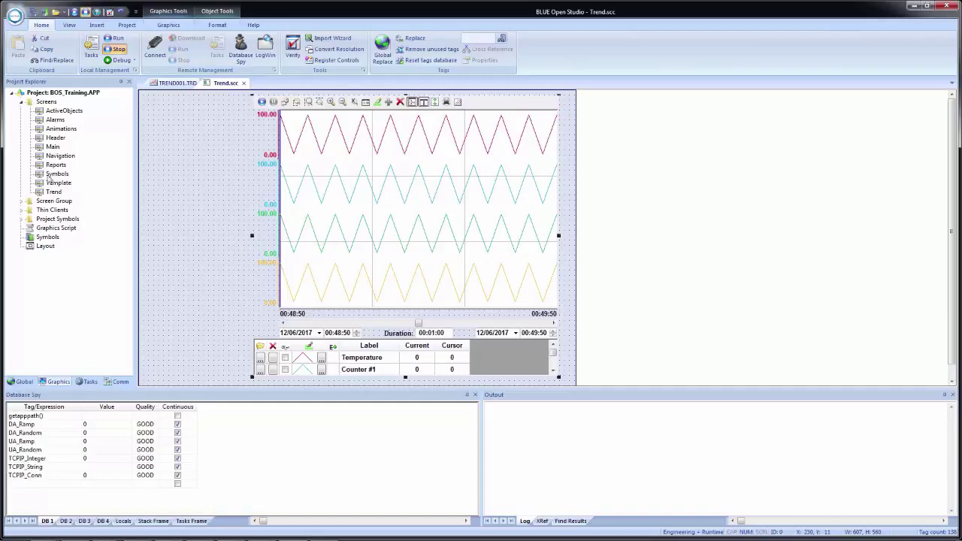
# Copy the Temperature label and slider from the Alarms screen into the free area left of the trend control on the Trend screen
pyautogui.doubleClick(49, 122)
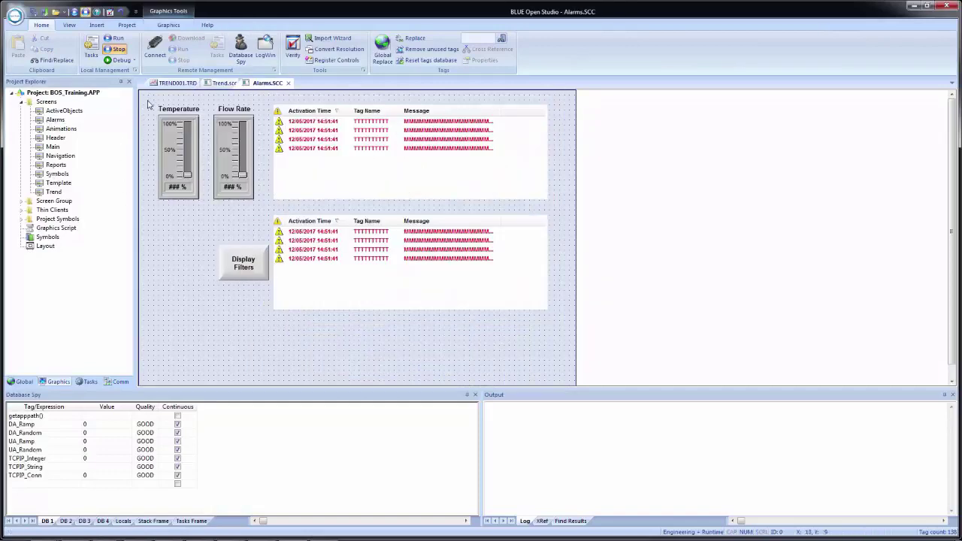
pyautogui.moveTo(147, 100); pyautogui.dragTo(208, 230)
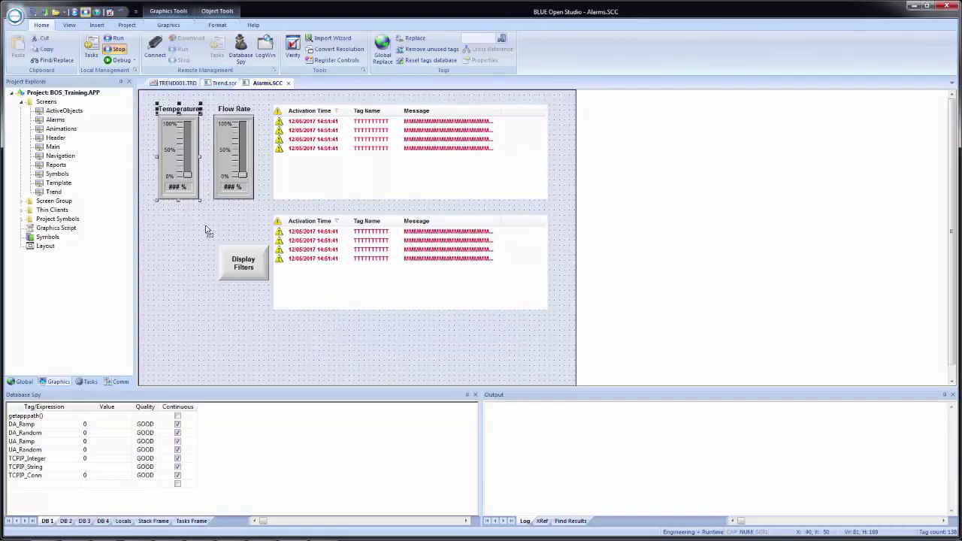
pyautogui.hotkey('ctrl', 'c')
pyautogui.click(220, 83)
pyautogui.hotkey('ctrl', 'v')
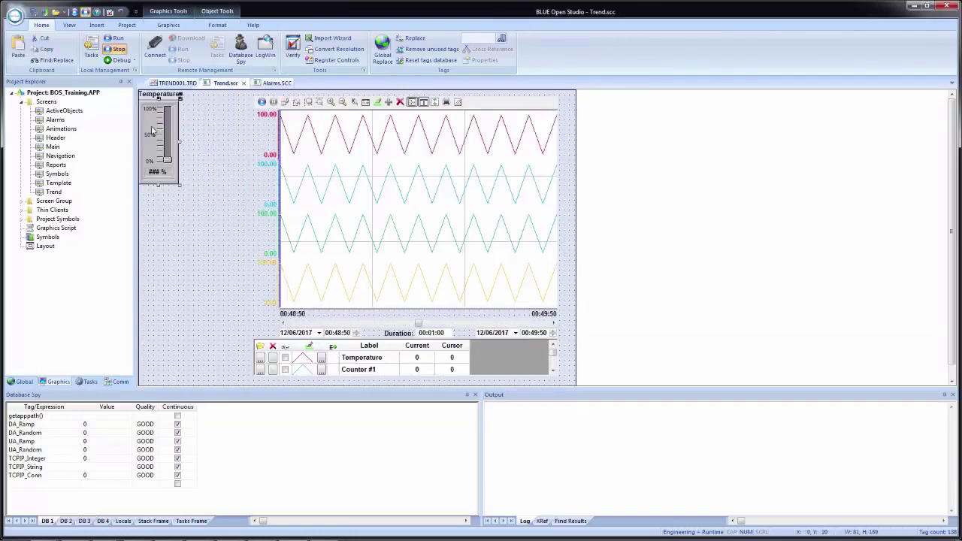
pyautogui.moveTo(168, 148); pyautogui.dragTo(168, 139)
# Widen the trend control leftward until it nearly reaches the Temperature slider
pyautogui.click(284, 194)
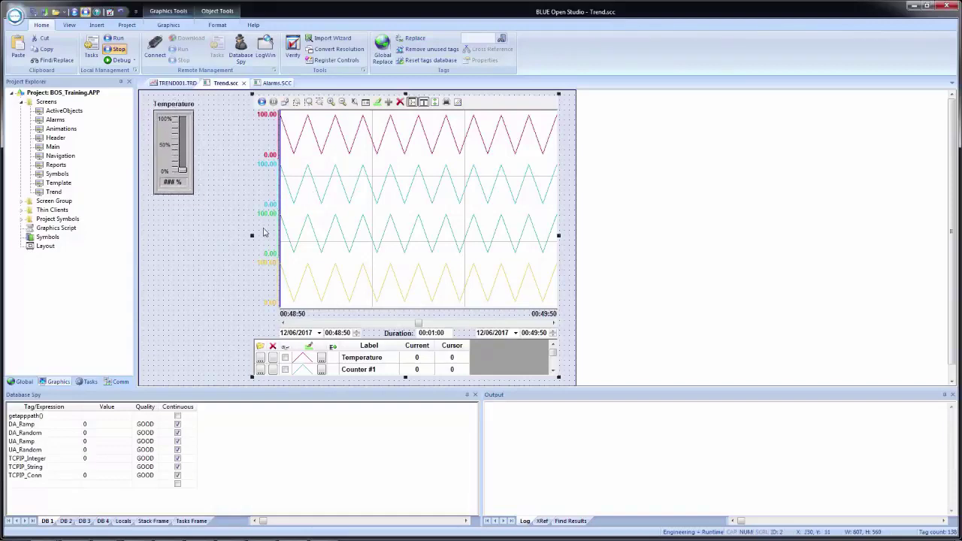
pyautogui.moveTo(251, 239); pyautogui.dragTo(201, 234)
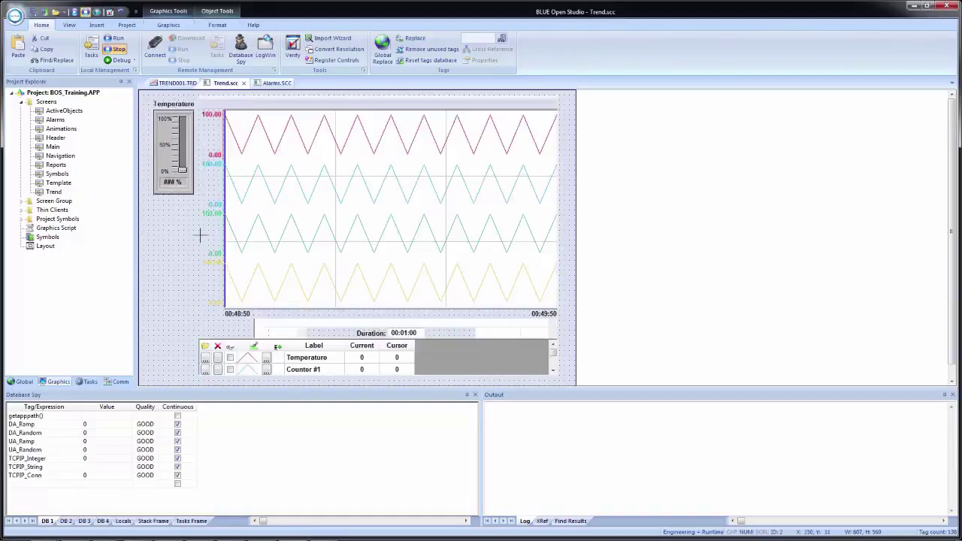
pyautogui.click(188, 240)
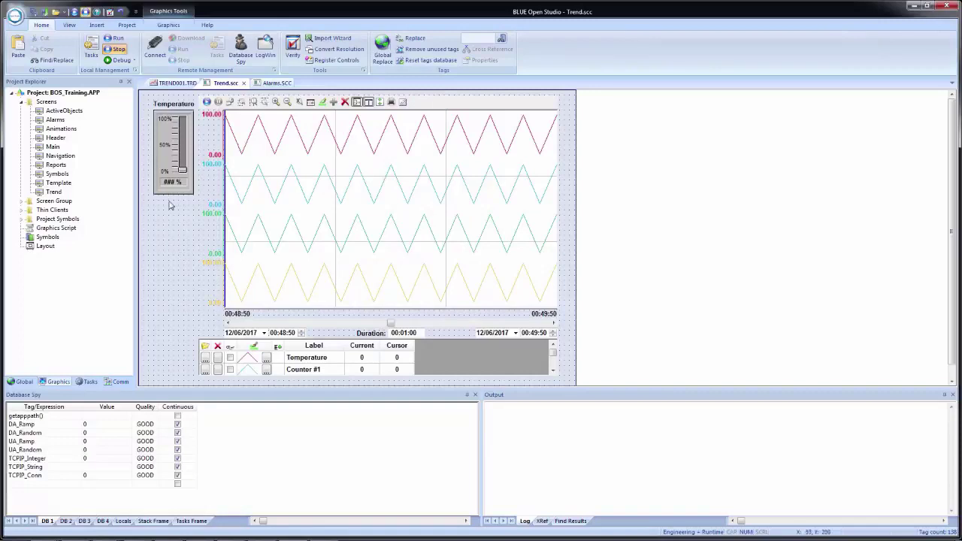
# Open the Navigation screen and place a copy of the Alarms button directly below the original
pyautogui.doubleClick(57, 156)
pyautogui.click(172, 293)
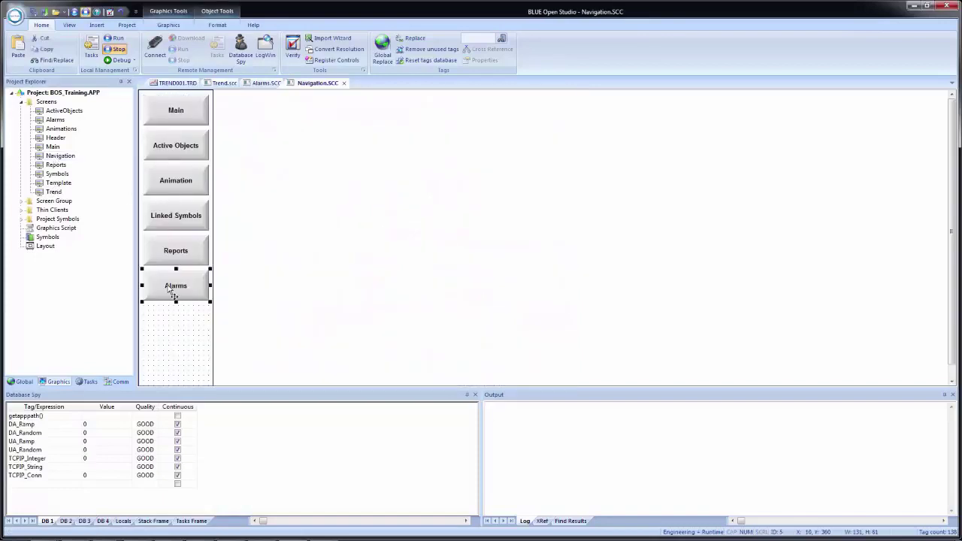
pyautogui.moveTo(172, 293); pyautogui.dragTo(173, 329)
# Change the copied button's On Up script to open the Trend screen and set its caption to Trend
pyautogui.doubleClick(173, 324)
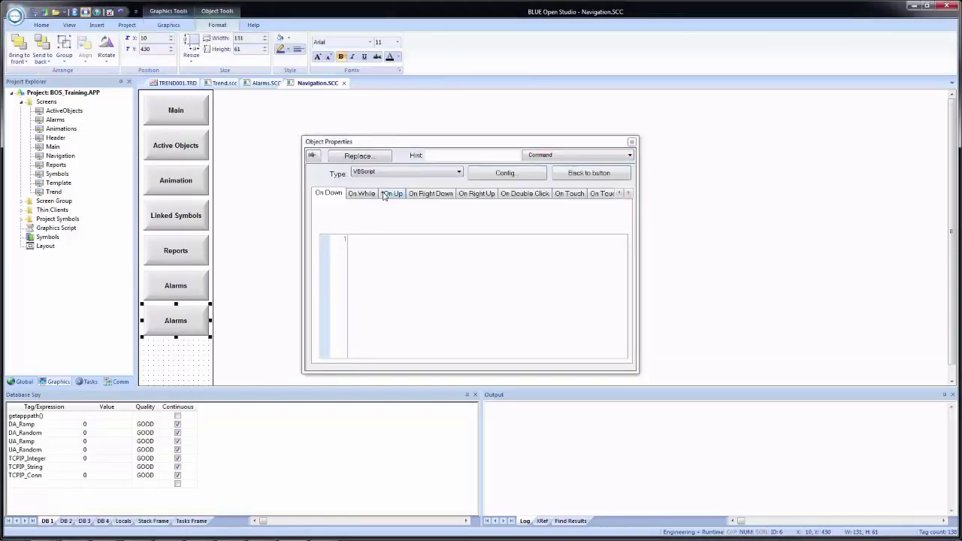
pyautogui.doubleClick(386, 239)
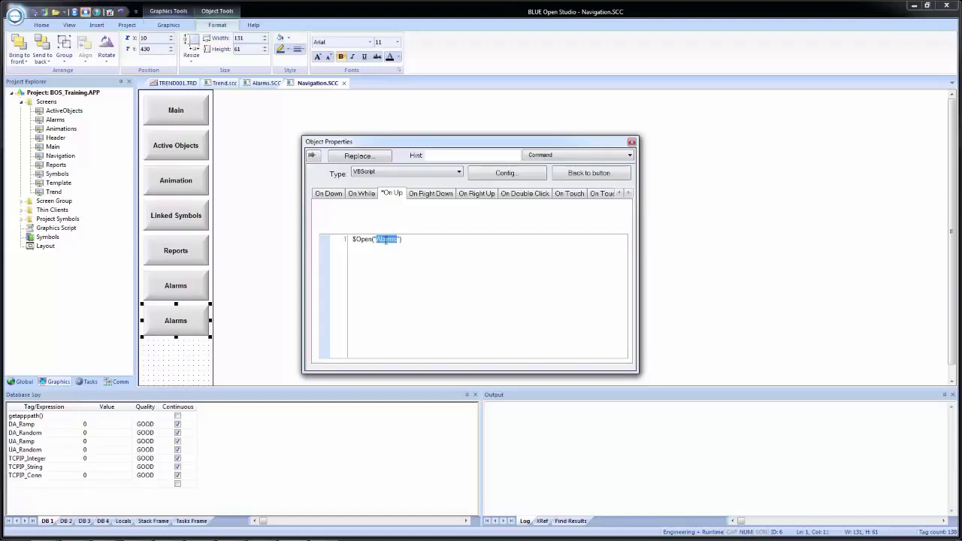
pyautogui.write('Trend')
pyautogui.click(588, 173)
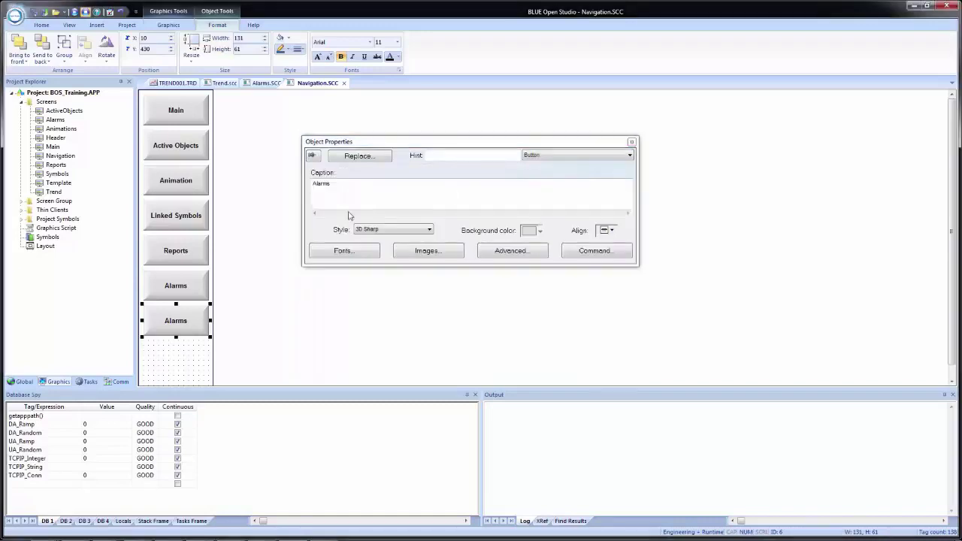
pyautogui.doubleClick(317, 183)
pyautogui.write('Tr')
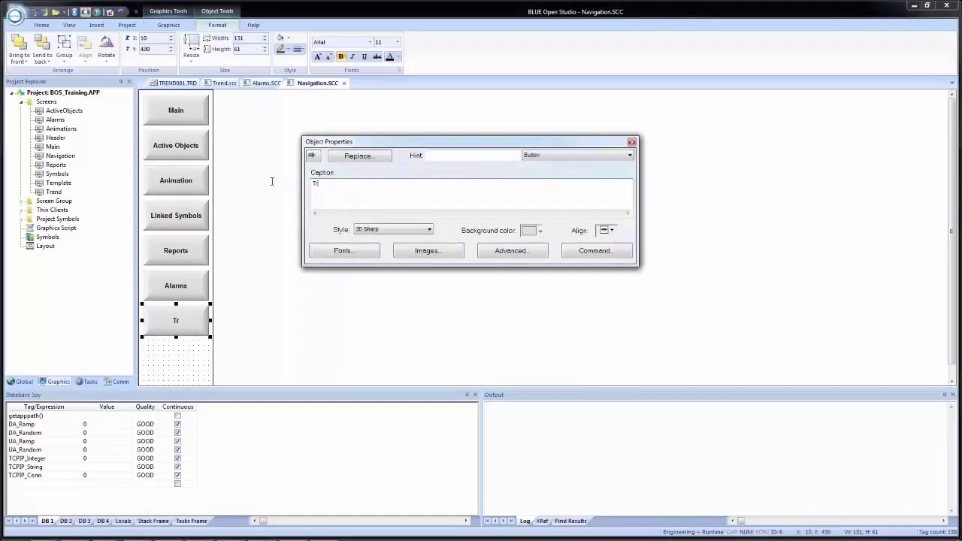
pyautogui.write('end')
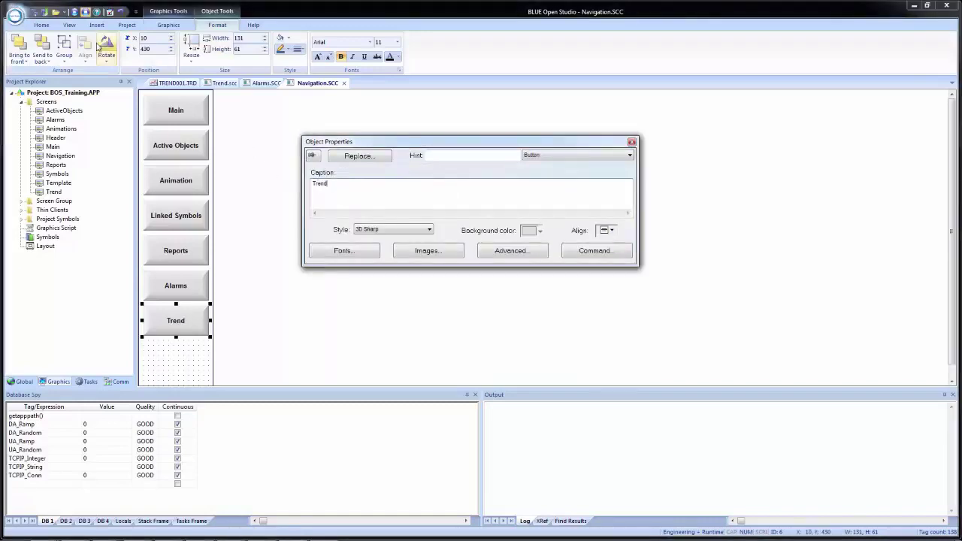
# Save all open documents and close the Navigation, Alarms, Trend and TREND001 documents, saving the changes to Alarms
pyautogui.click(36, 13)
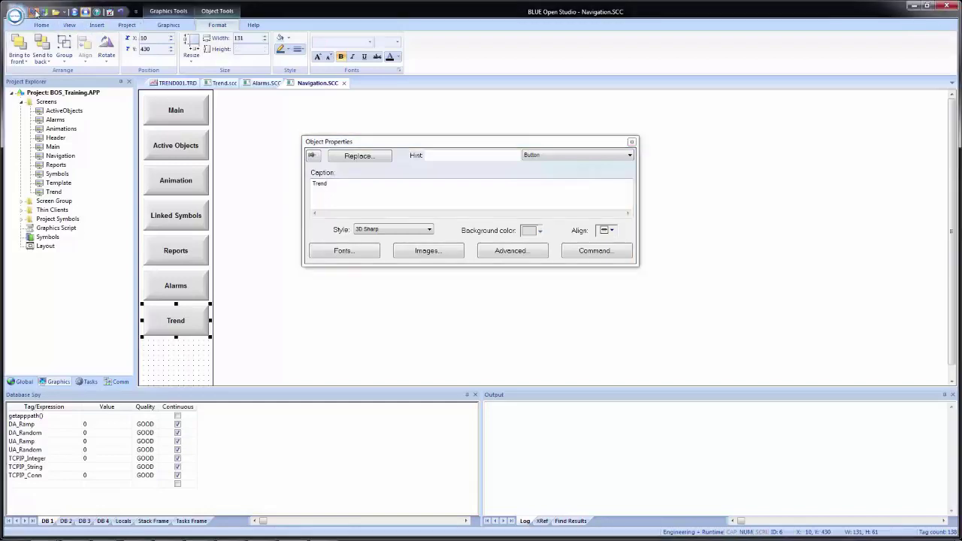
pyautogui.click(344, 83)
pyautogui.click(288, 83)
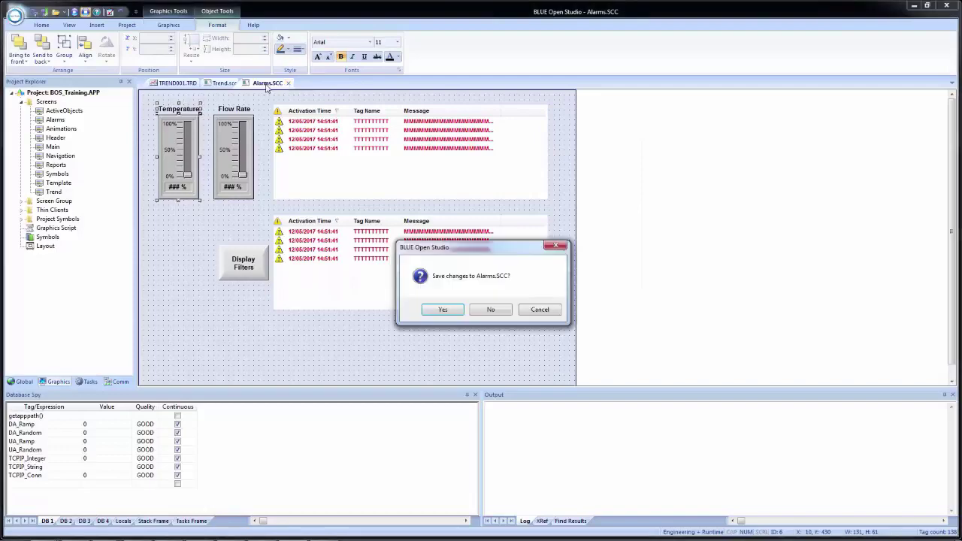
pyautogui.click(443, 310)
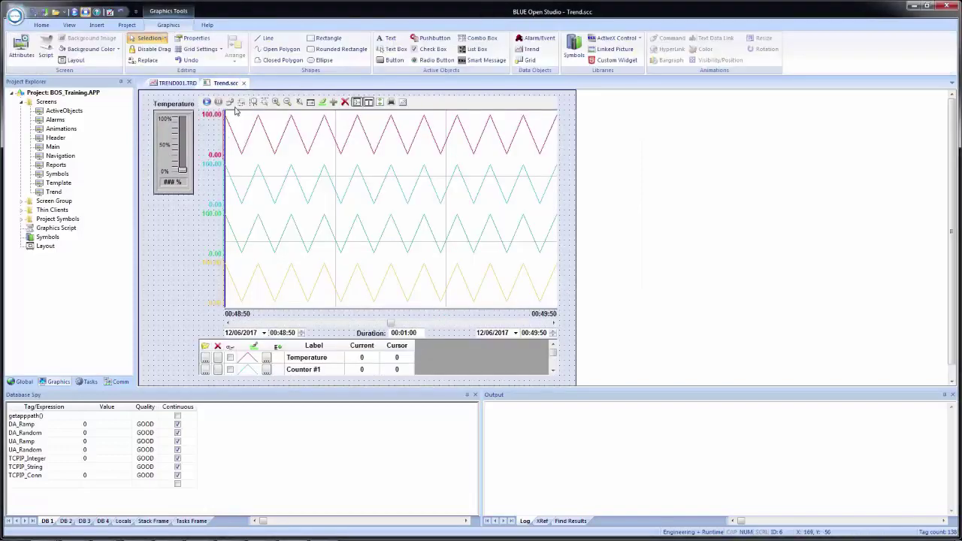
pyautogui.click(240, 82)
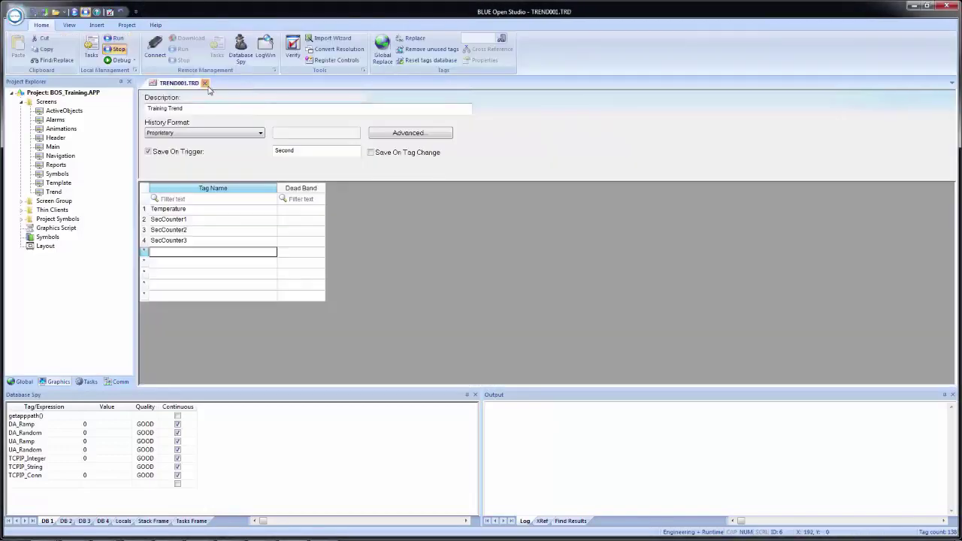
pyautogui.click(205, 84)
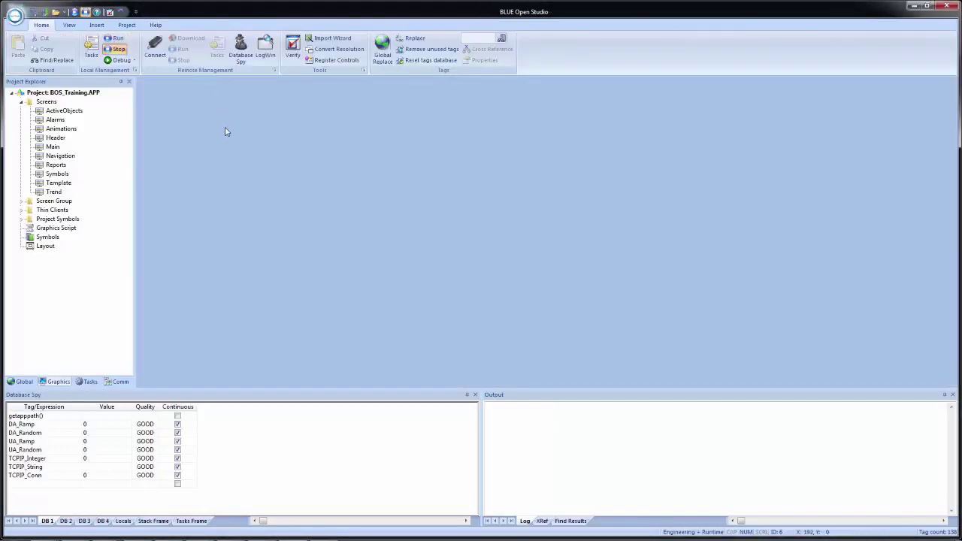
# Run the project, open the Trend screen from its navigation button and look through the points in the trend legend
pyautogui.click(76, 13)
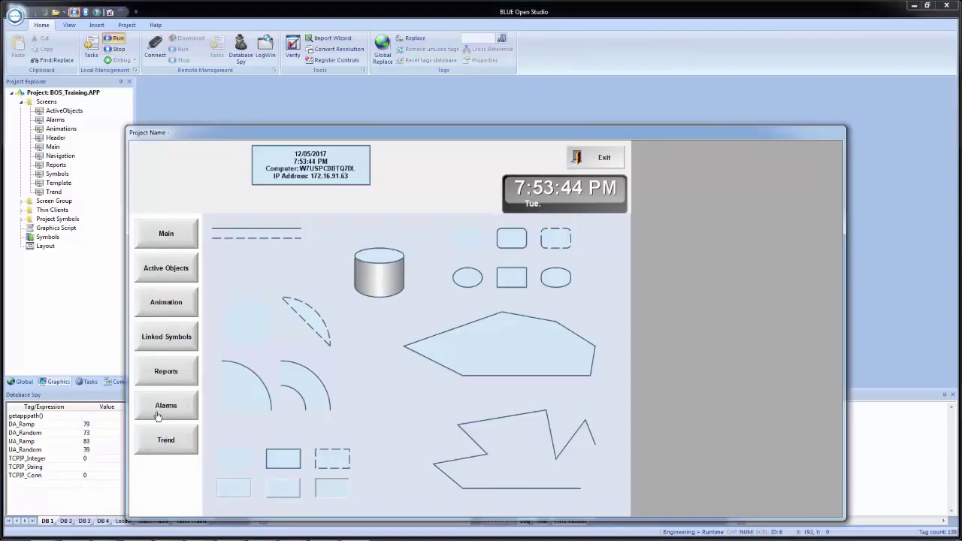
pyautogui.click(161, 442)
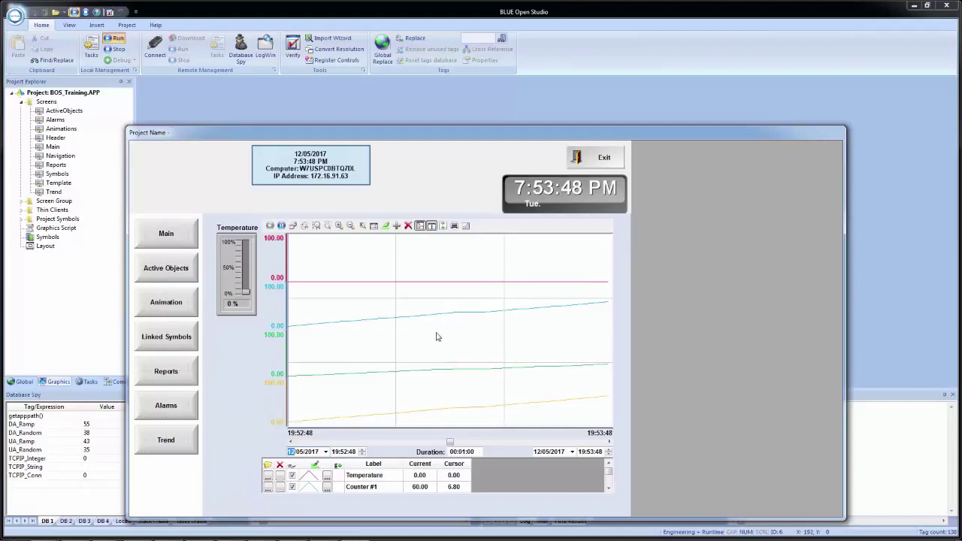
pyautogui.click(609, 487)
pyautogui.click(609, 487)
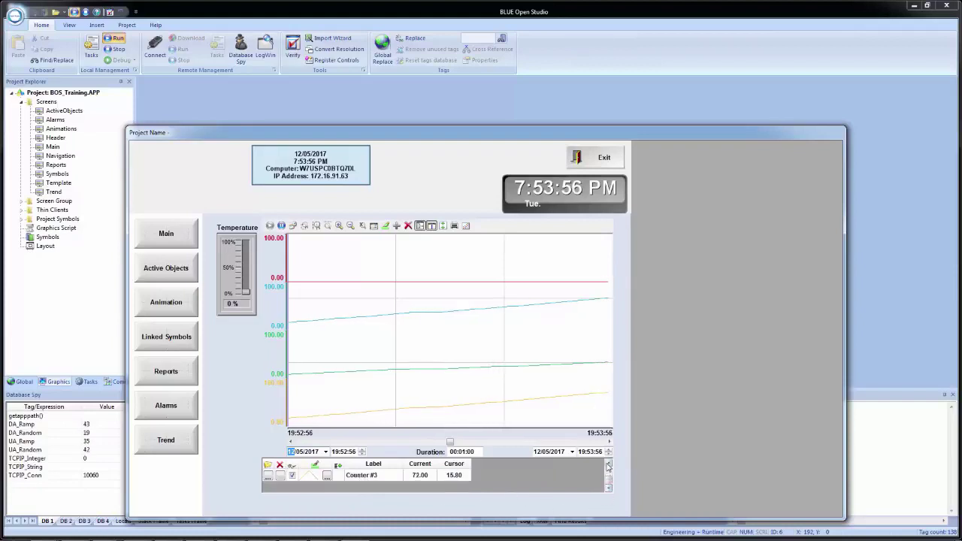
pyautogui.click(609, 465)
pyautogui.click(608, 465)
pyautogui.click(609, 465)
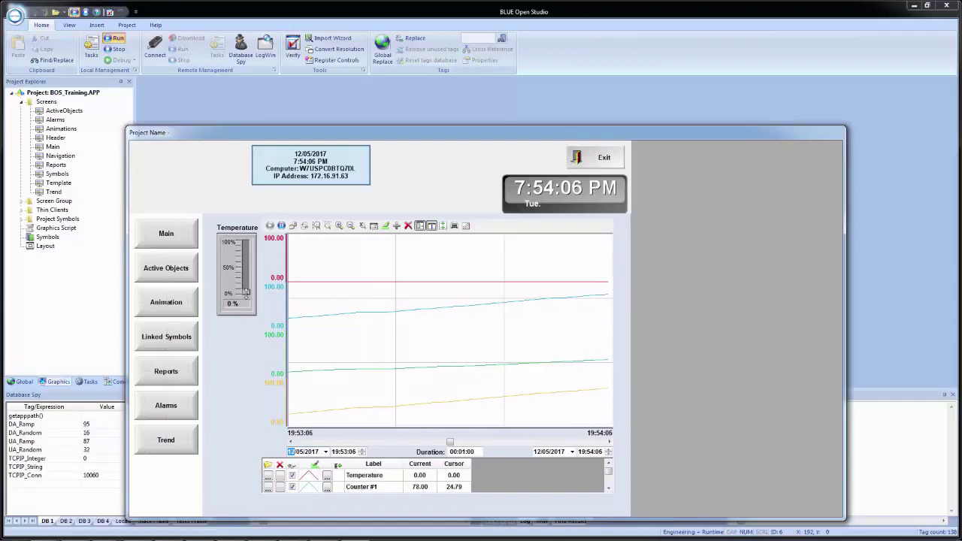
# Raise the Temperature slider to 78% and turn off multiple sections so all points share one plot area
pyautogui.moveTo(246, 292); pyautogui.dragTo(246, 252)
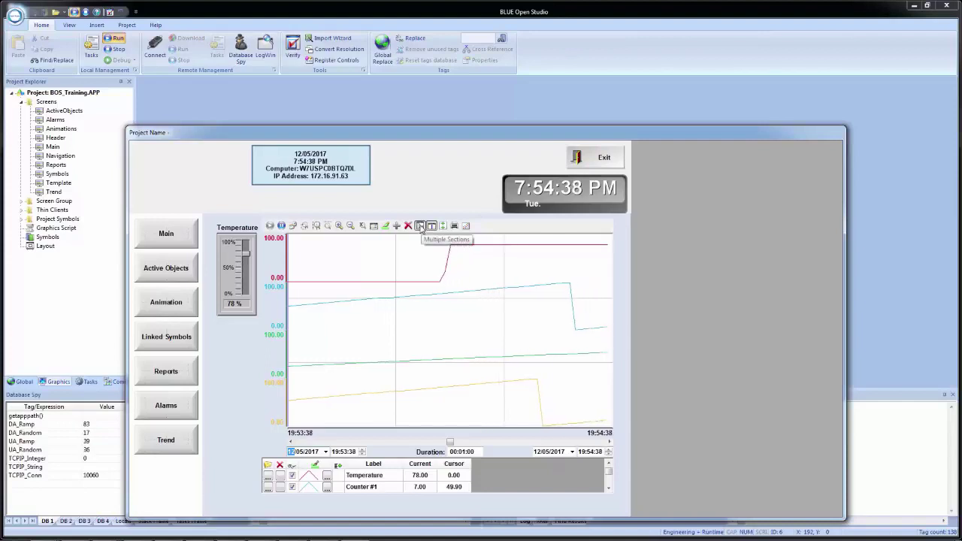
pyautogui.click(420, 225)
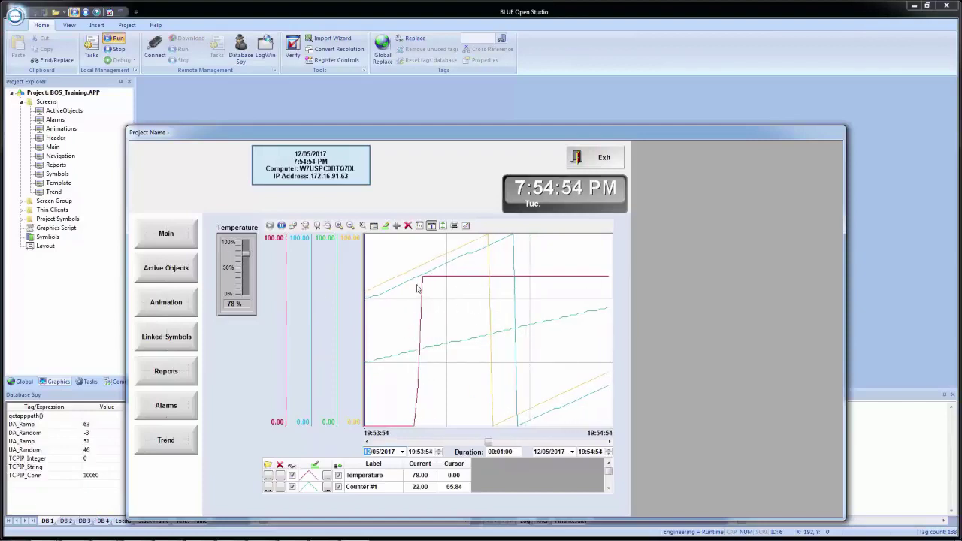
# Turn multiple sections back on for the trend and automatically scale each point's axis to its data
pyautogui.click(419, 225)
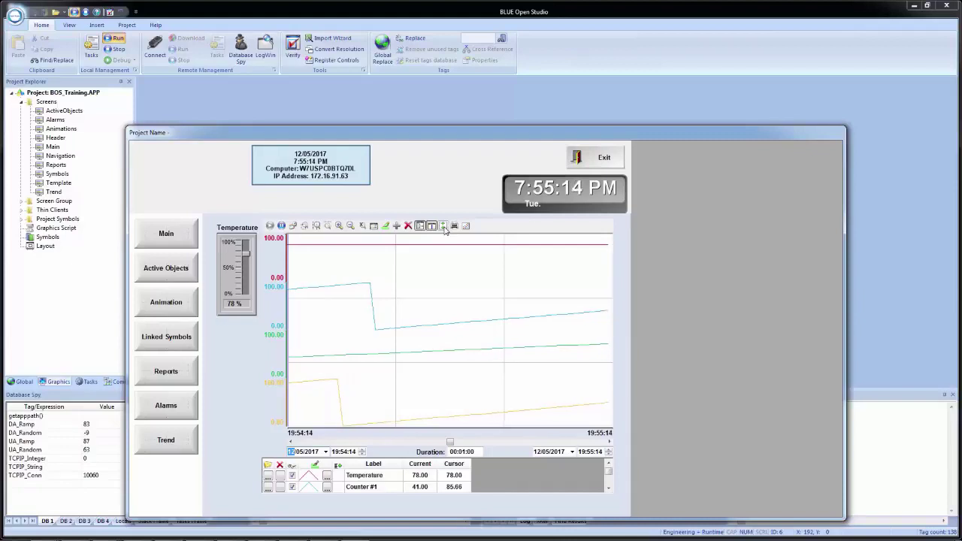
pyautogui.click(444, 227)
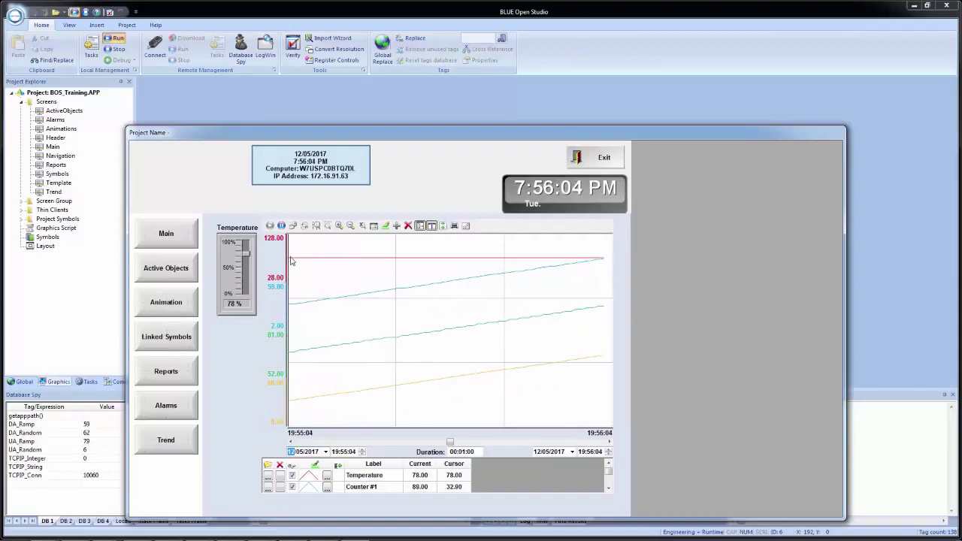
# Move the trend cursor across the plot and leave it about two thirds along the time axis
pyautogui.moveTo(360, 286); pyautogui.dragTo(540, 283)
pyautogui.moveTo(425, 284)
pyautogui.mouseDown()
pyautogui.moveTo(382, 289)
pyautogui.moveTo(558, 291)
pyautogui.moveTo(434, 296)
pyautogui.mouseUp()
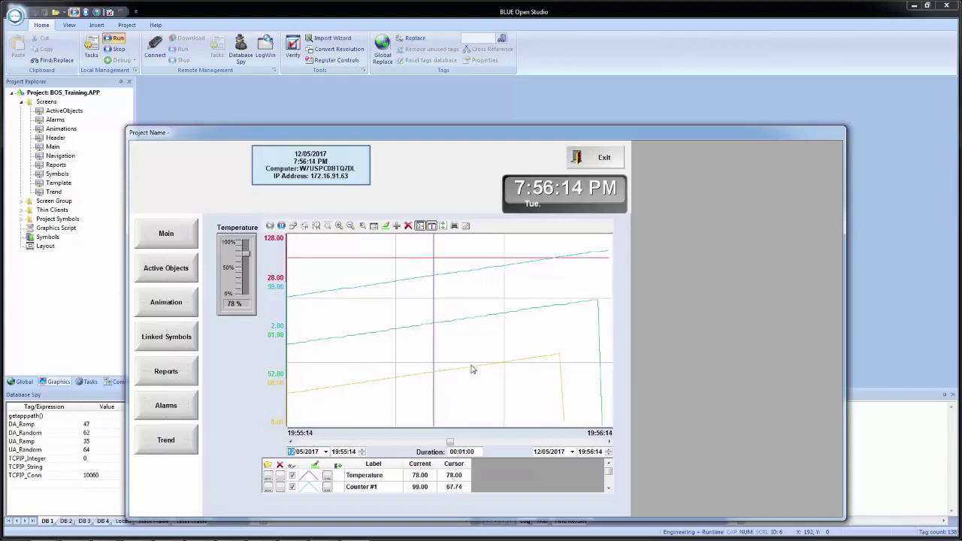
pyautogui.click(507, 320)
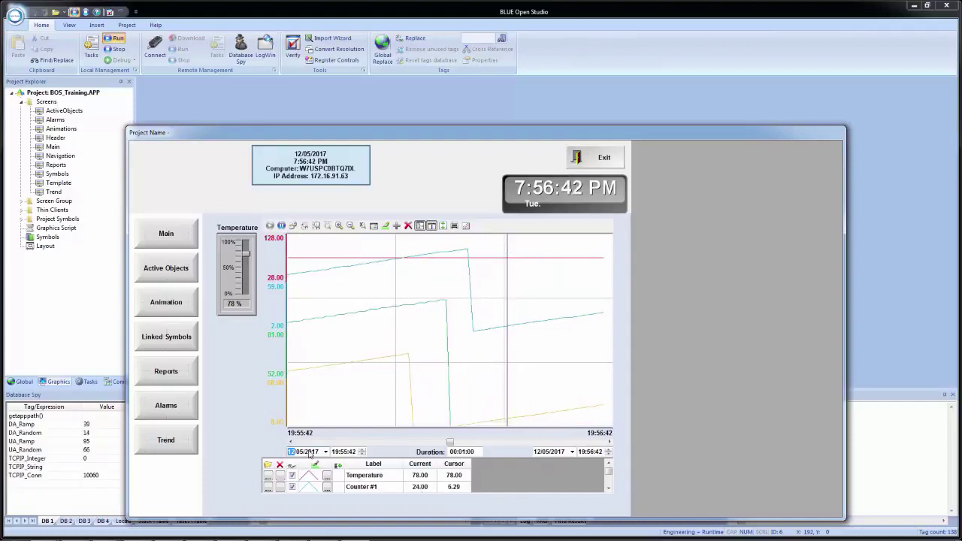
# Pick 12/05/2017 as the trend's start date and set the duration to 00:10:00
pyautogui.click(325, 452)
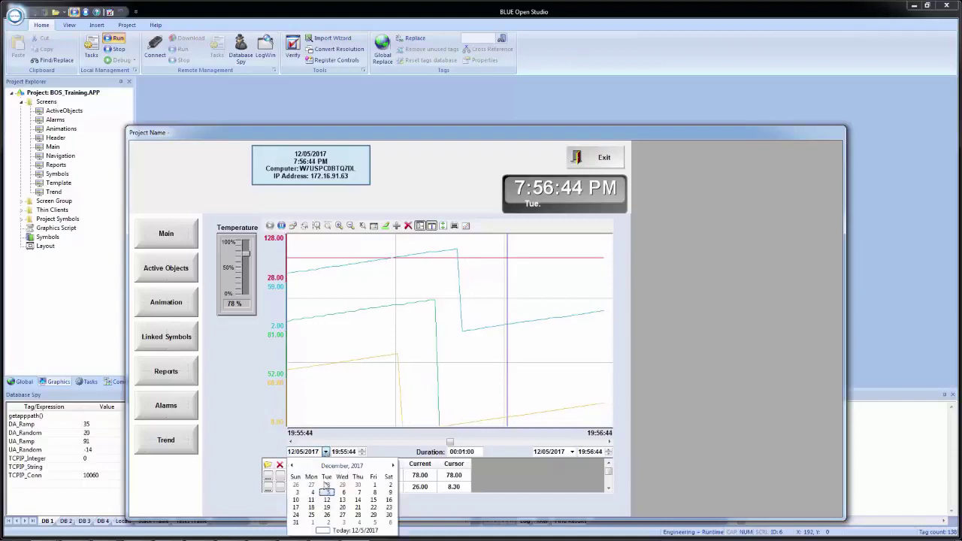
pyautogui.click(326, 492)
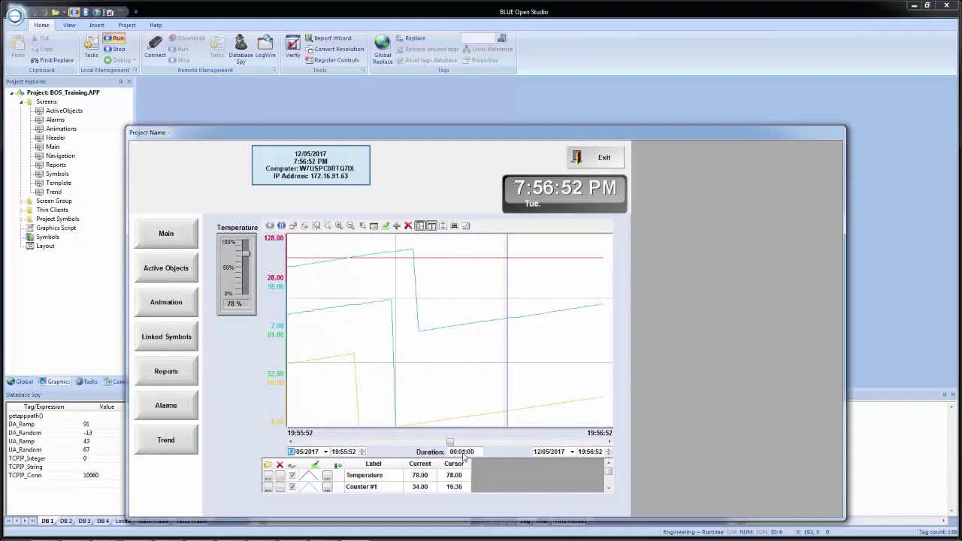
pyautogui.click(462, 453)
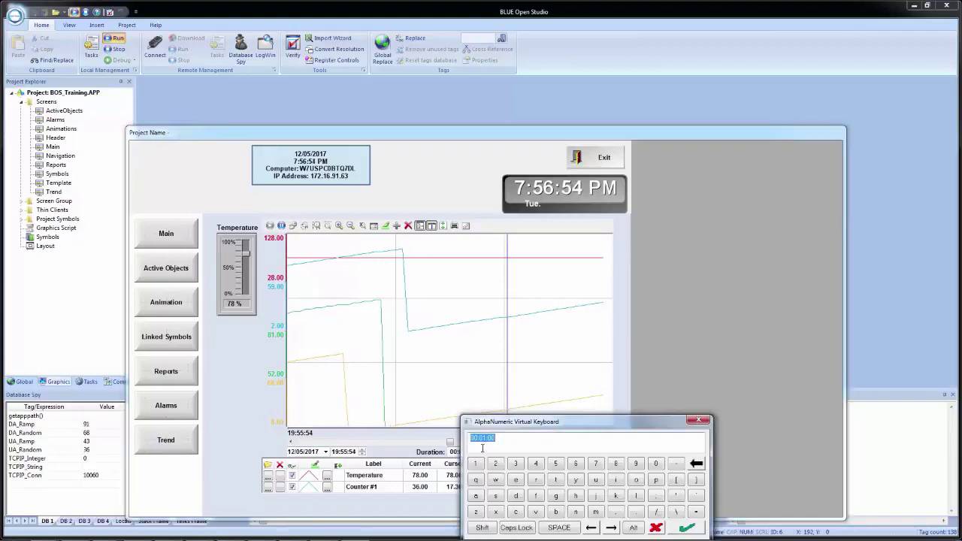
pyautogui.click(484, 439)
pyautogui.press('BackSpace')
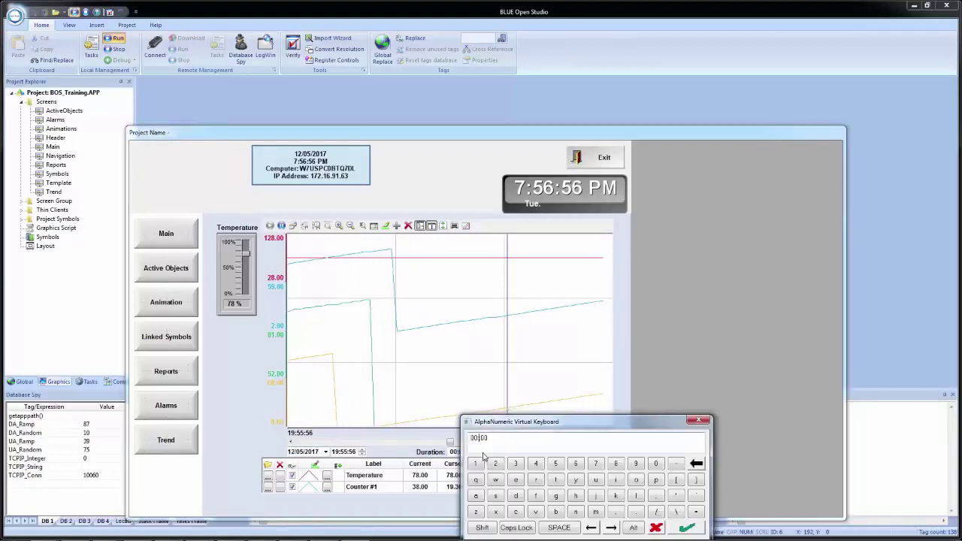
pyautogui.click(686, 527)
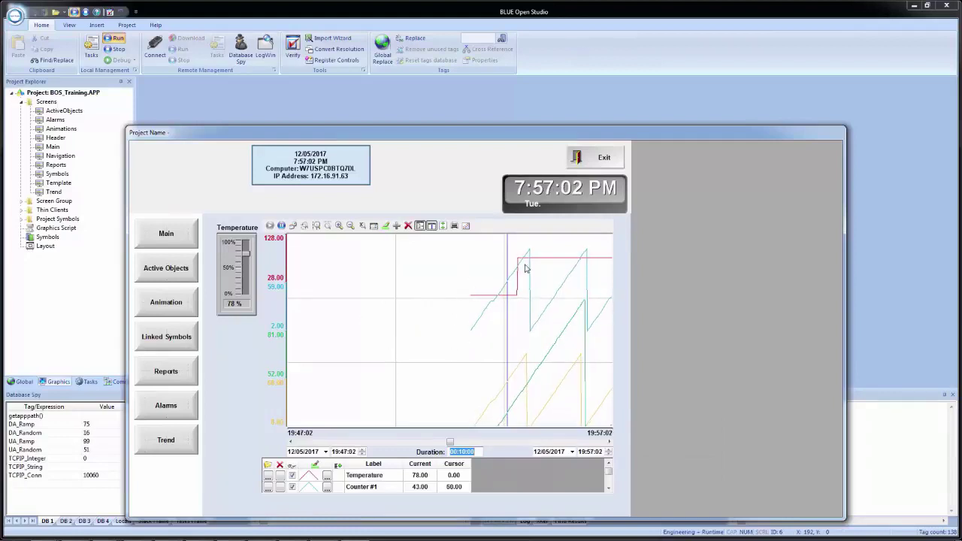
# Set the trend's start date to 12/04/2017 and pick 12/05/2017 as its end date
pyautogui.click(325, 451)
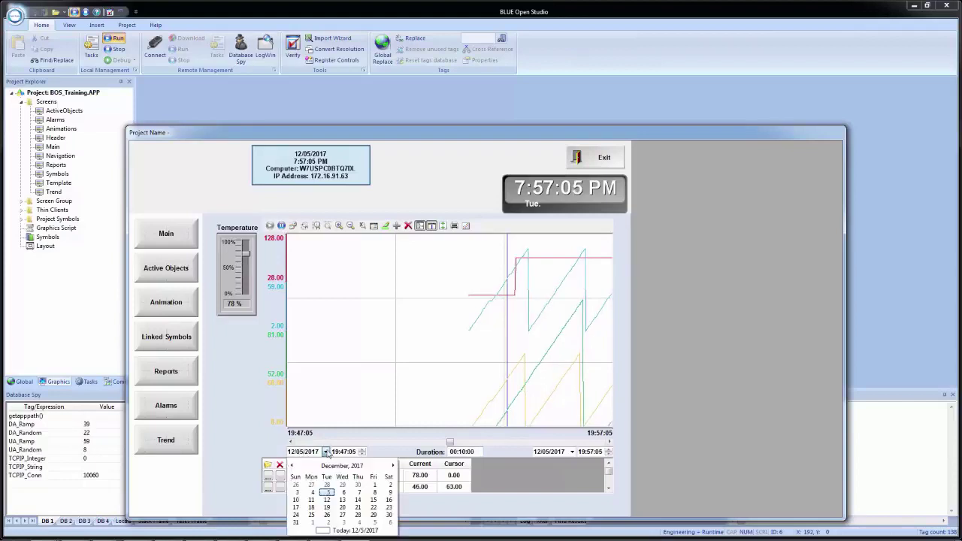
pyautogui.click(311, 493)
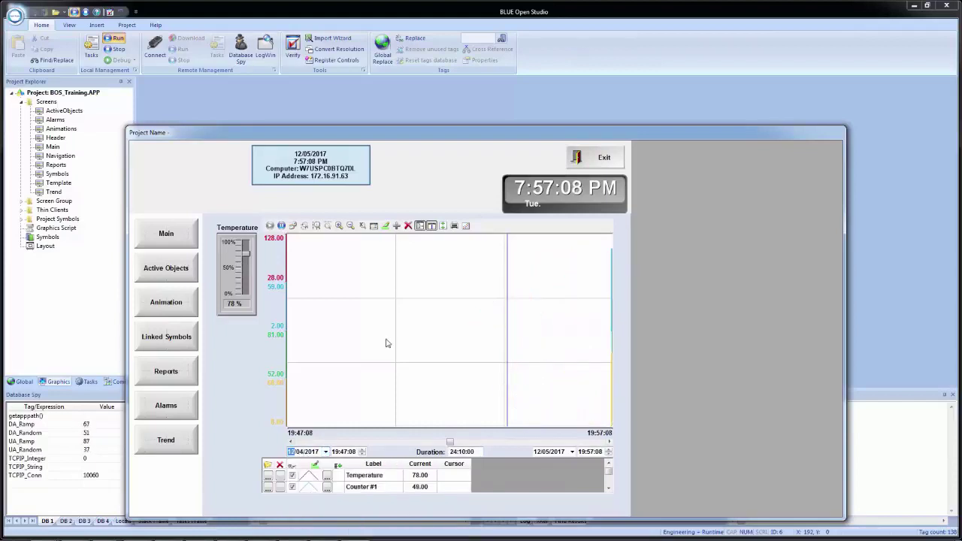
pyautogui.click(572, 452)
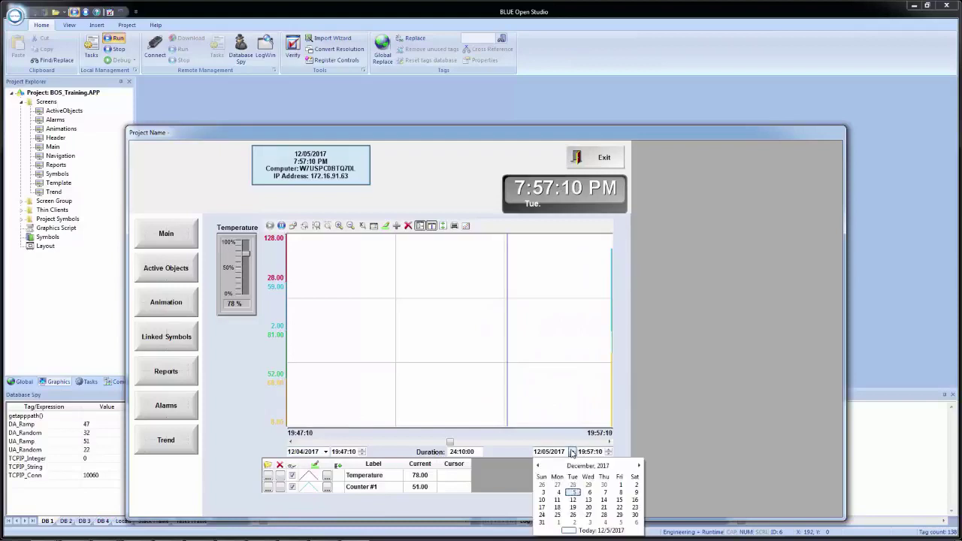
pyautogui.click(573, 492)
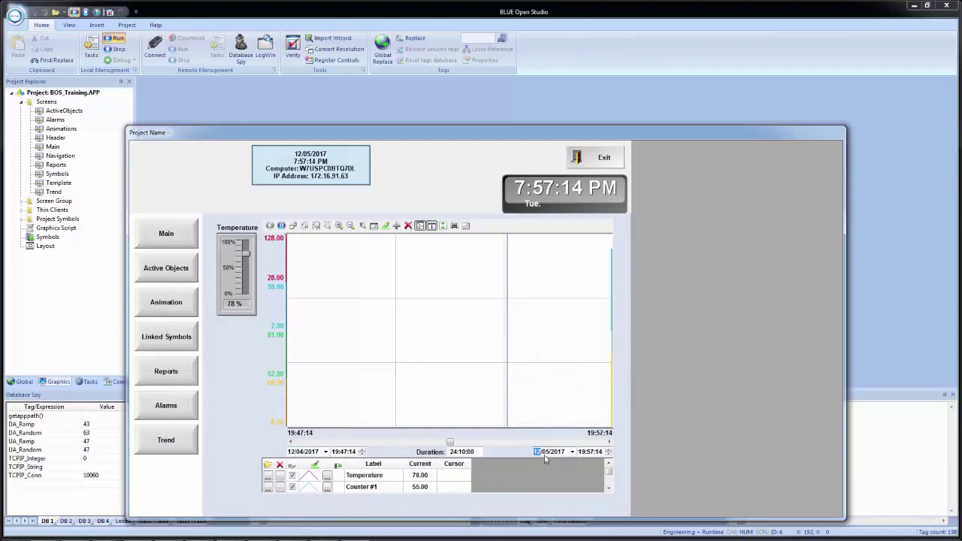
# Set the trend's start date to 12/01/2017 and its end date to 12/03/2017
pyautogui.click(325, 452)
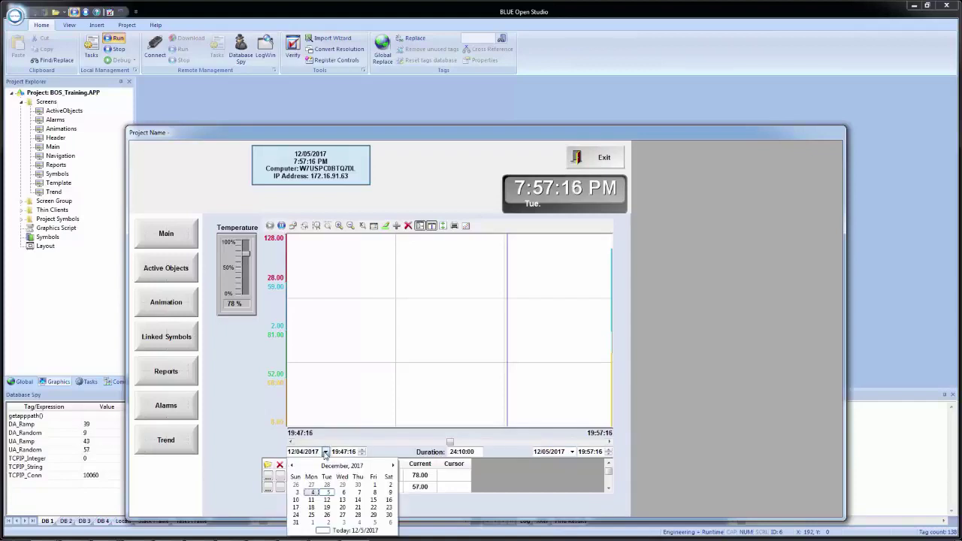
pyautogui.click(374, 486)
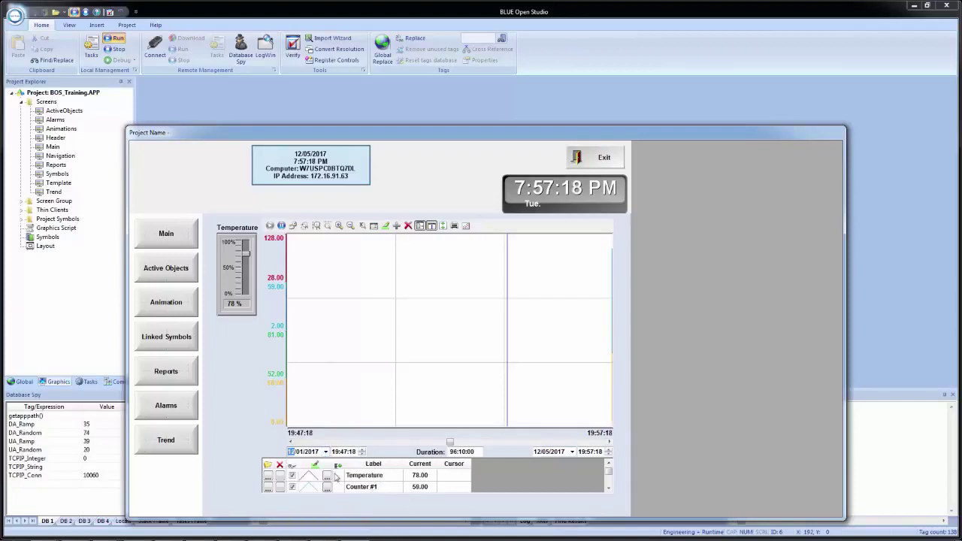
pyautogui.click(572, 452)
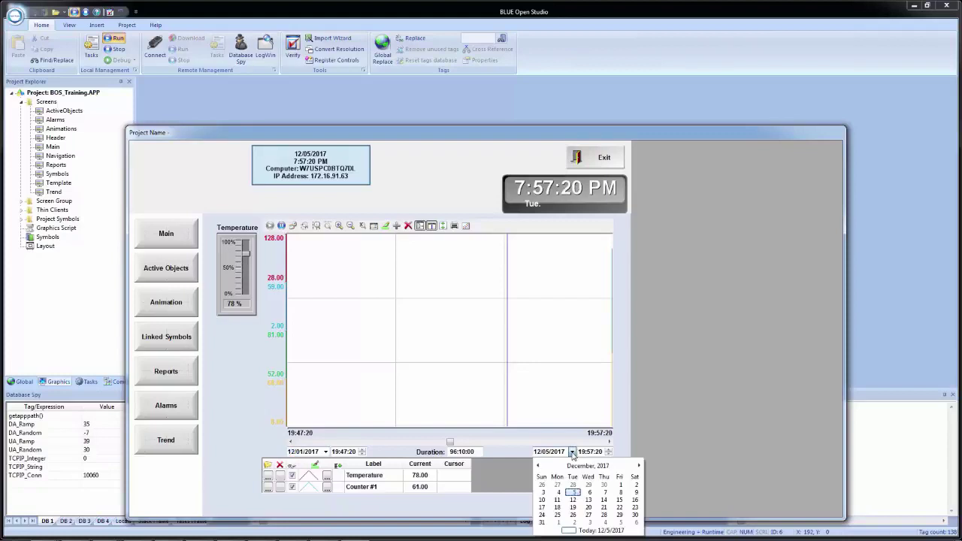
pyautogui.click(542, 493)
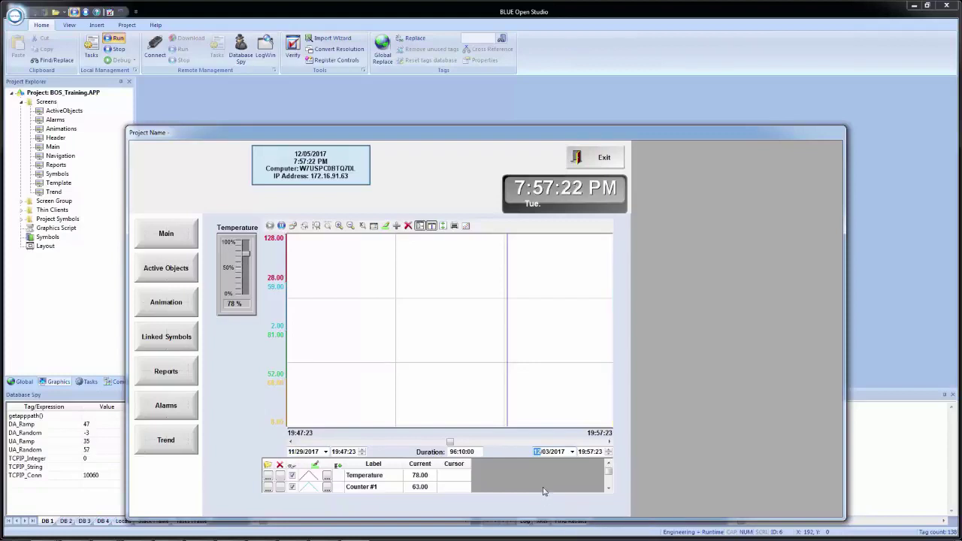
# Set both the end date and the start date of the trend to today, 12/05/2017
pyautogui.click(571, 452)
pyautogui.click(593, 530)
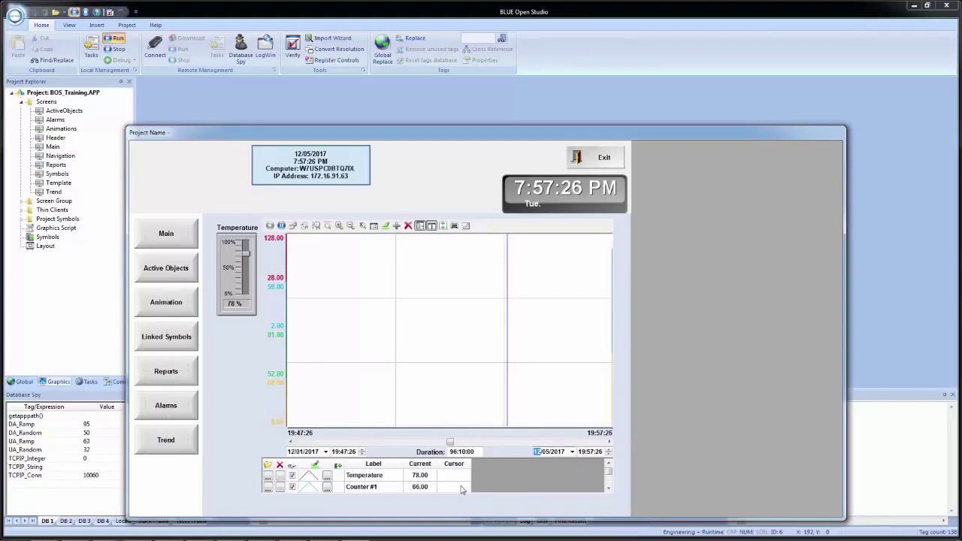
pyautogui.click(312, 452)
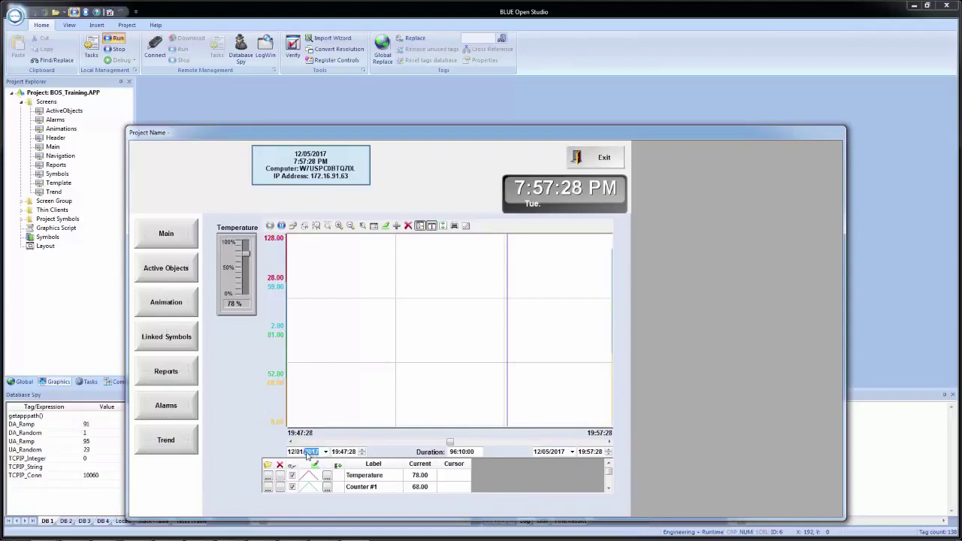
pyautogui.click(325, 451)
pyautogui.click(344, 531)
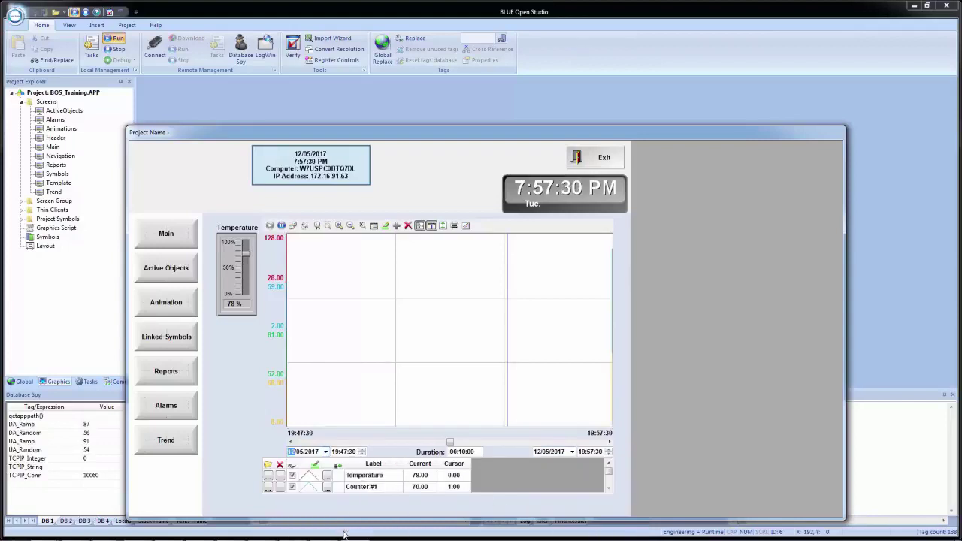
# Set the trend duration to 00:01:00
pyautogui.click(460, 453)
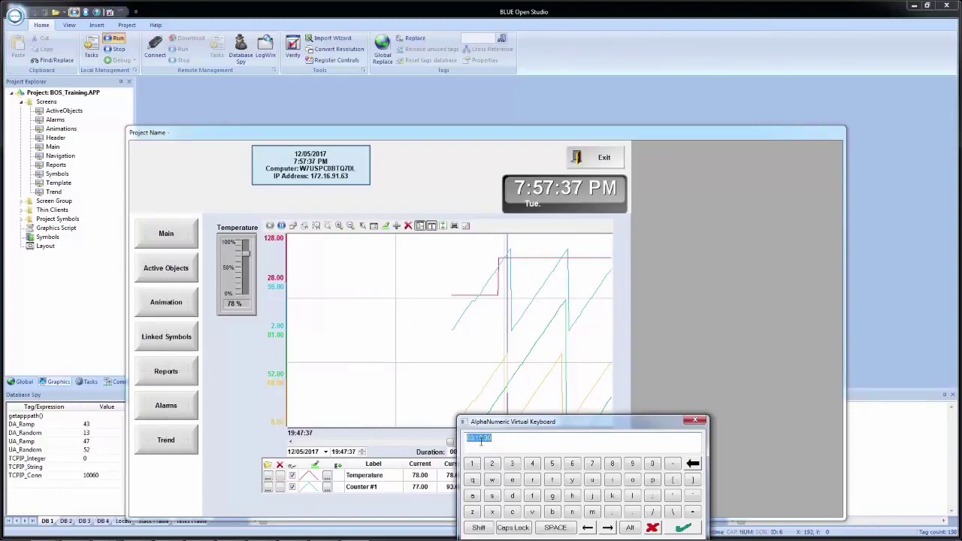
pyautogui.click(479, 438)
pyautogui.press('BackSpace')
pyautogui.write('1')
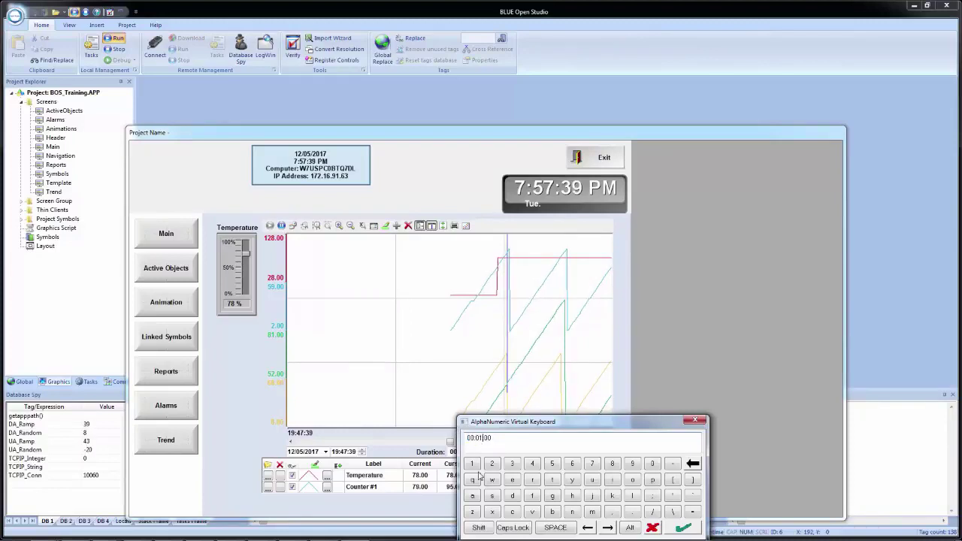
pyautogui.press('Return')
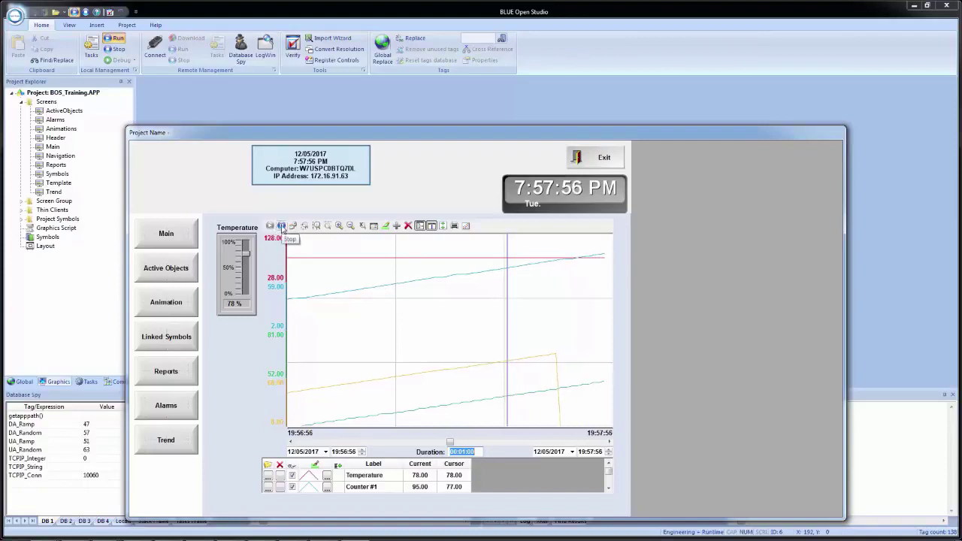
# Stop the live trend update and start it again
pyautogui.click(282, 227)
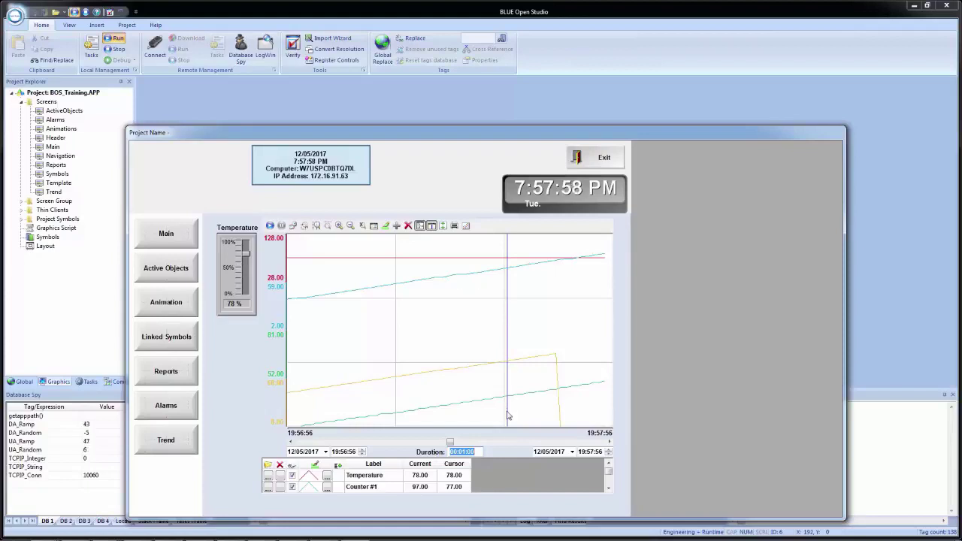
pyautogui.click(270, 227)
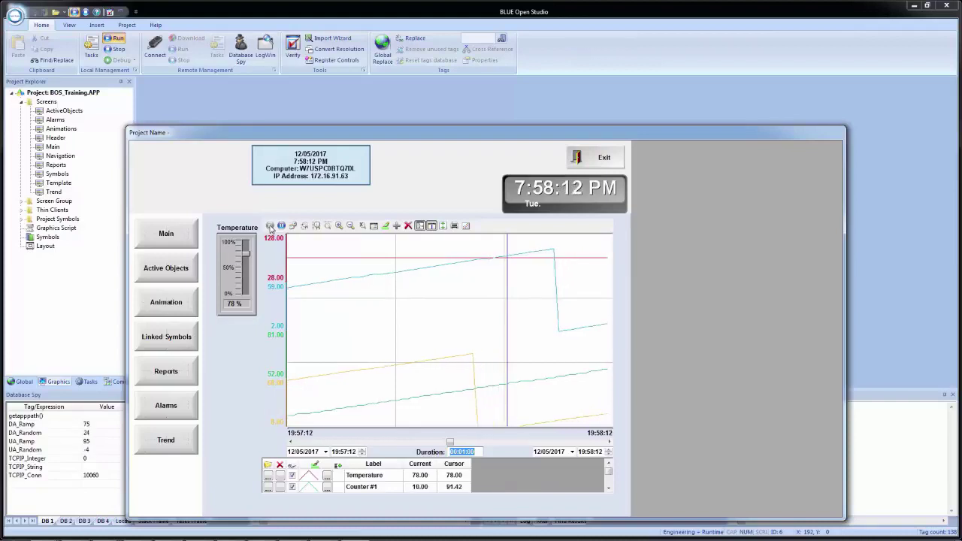
# Look through the Type options in the trend's Period settings and close them without changes
pyautogui.click(293, 226)
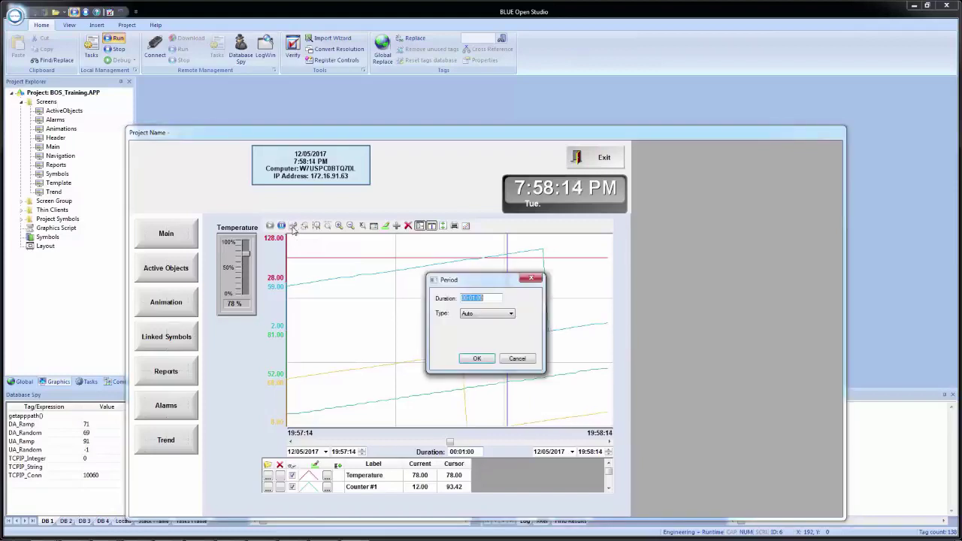
pyautogui.click(489, 314)
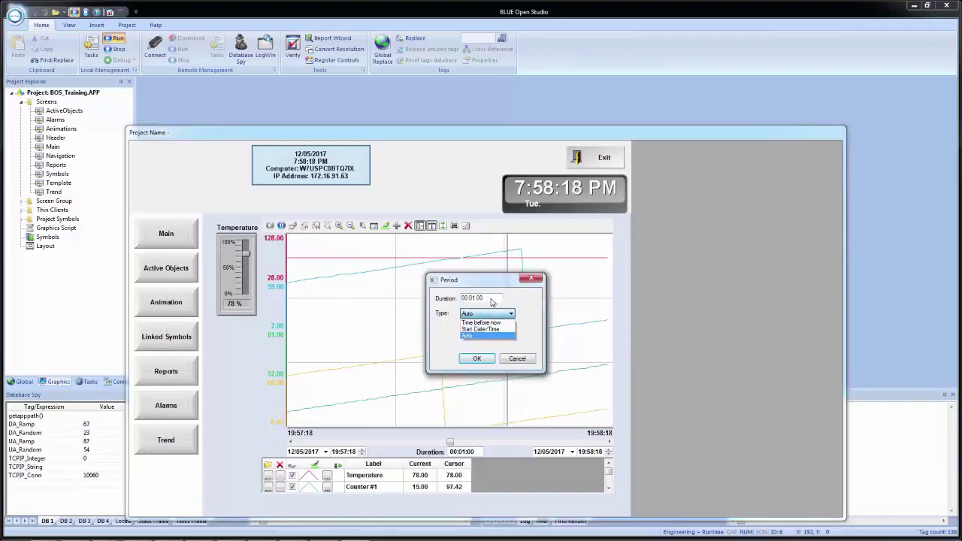
pyautogui.click(493, 314)
pyautogui.click(495, 315)
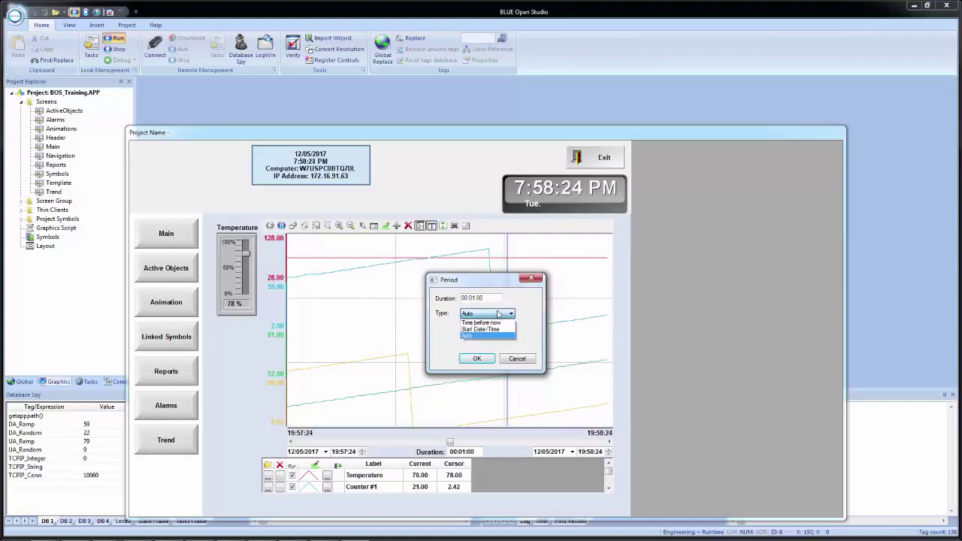
pyautogui.click(518, 361)
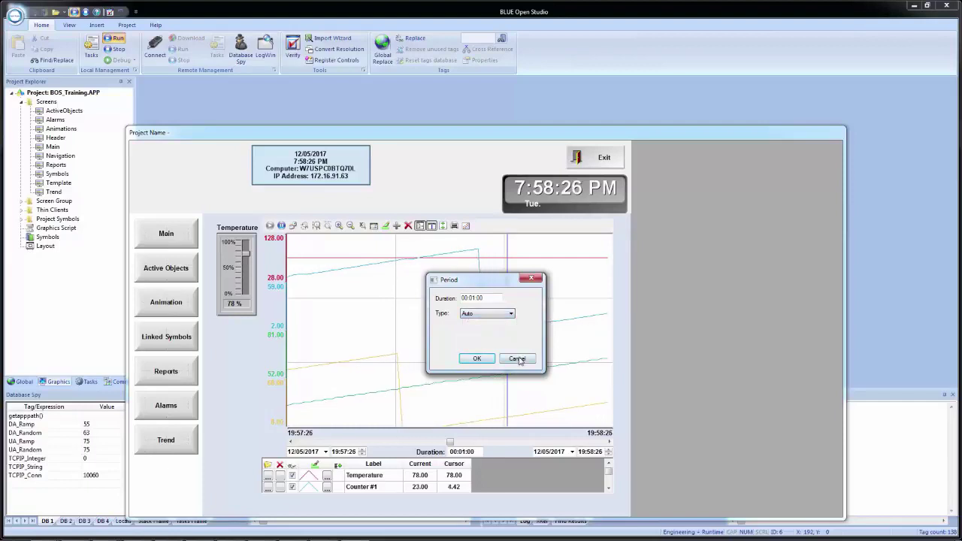
pyautogui.click(519, 358)
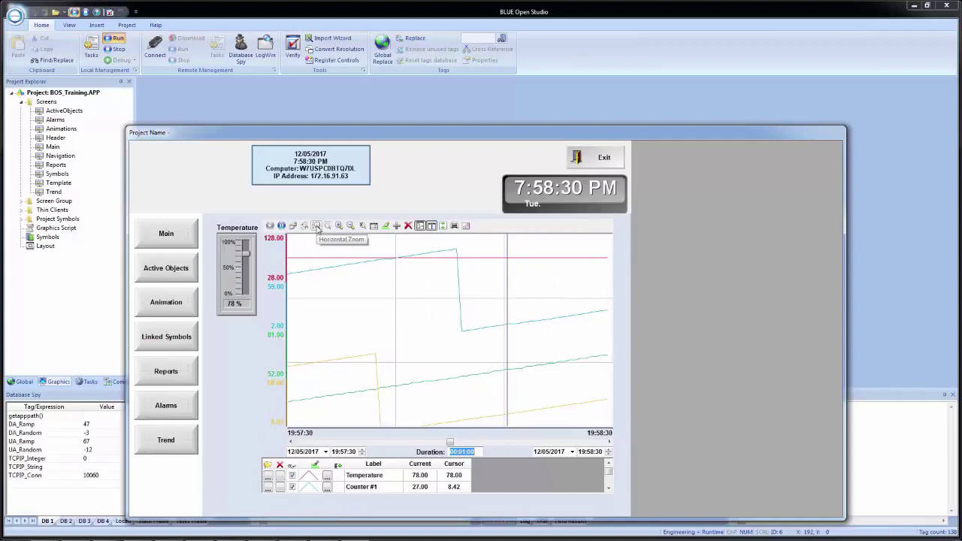
# Try the trend's horizontal zoom, zoom in and zoom out tools, and cancel the zoom
pyautogui.click(316, 226)
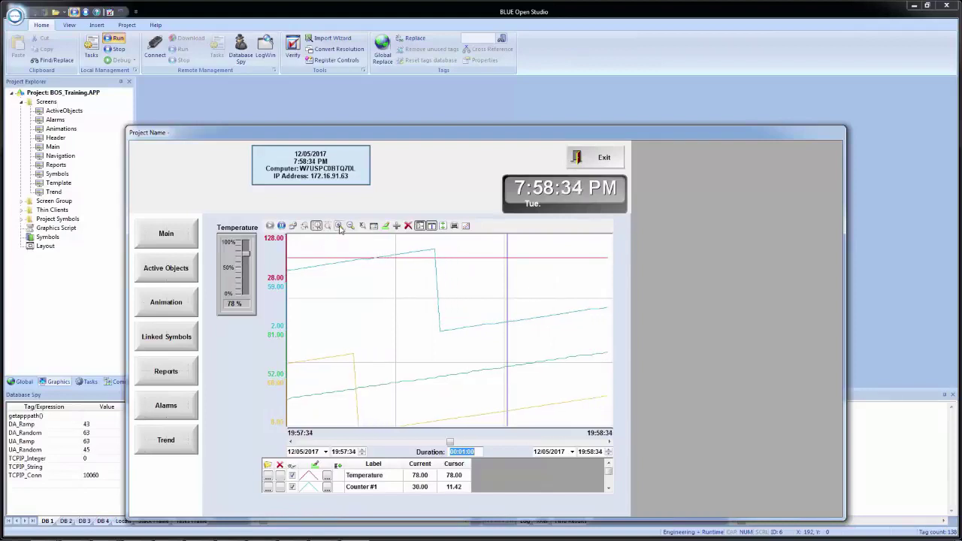
pyautogui.click(339, 227)
pyautogui.click(350, 226)
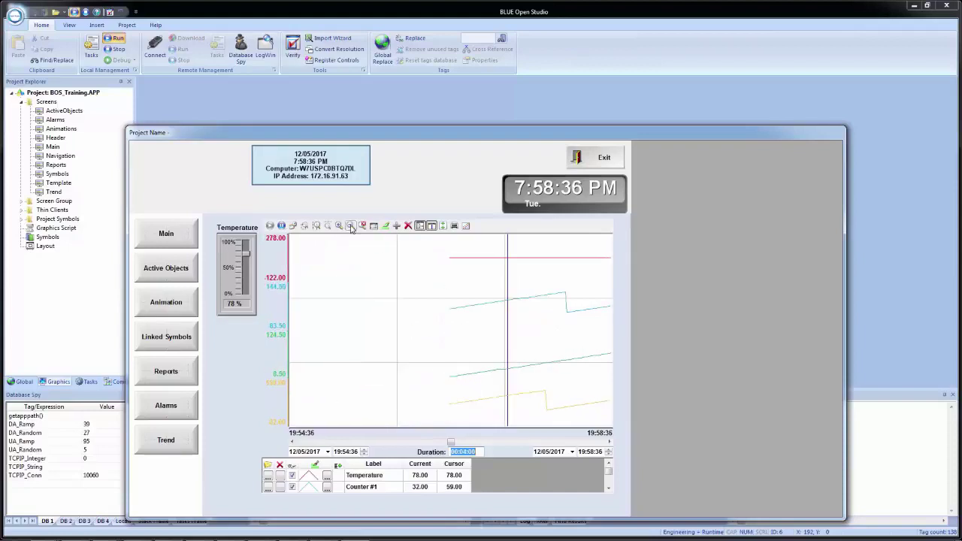
pyautogui.click(363, 226)
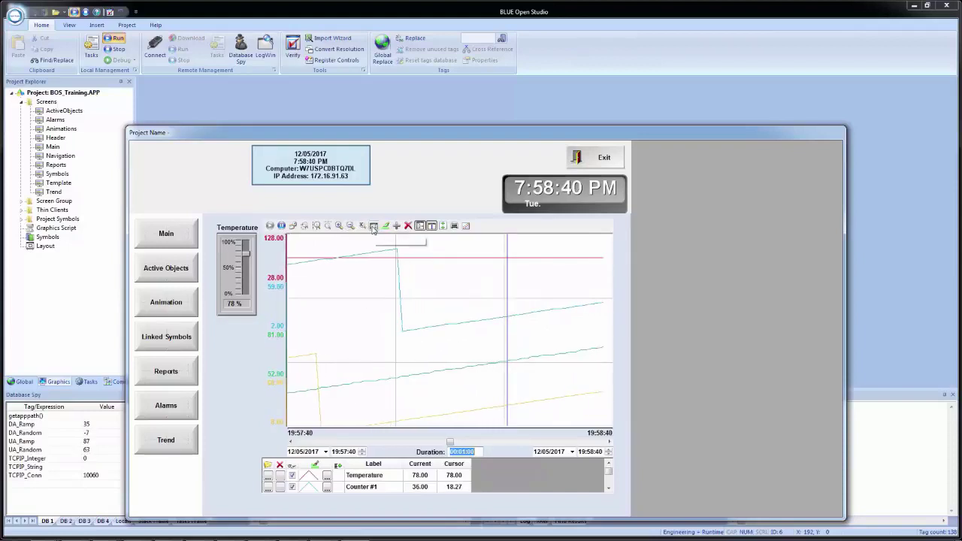
# Review the available and visible columns of the trend legend and close the list without changes
pyautogui.click(373, 226)
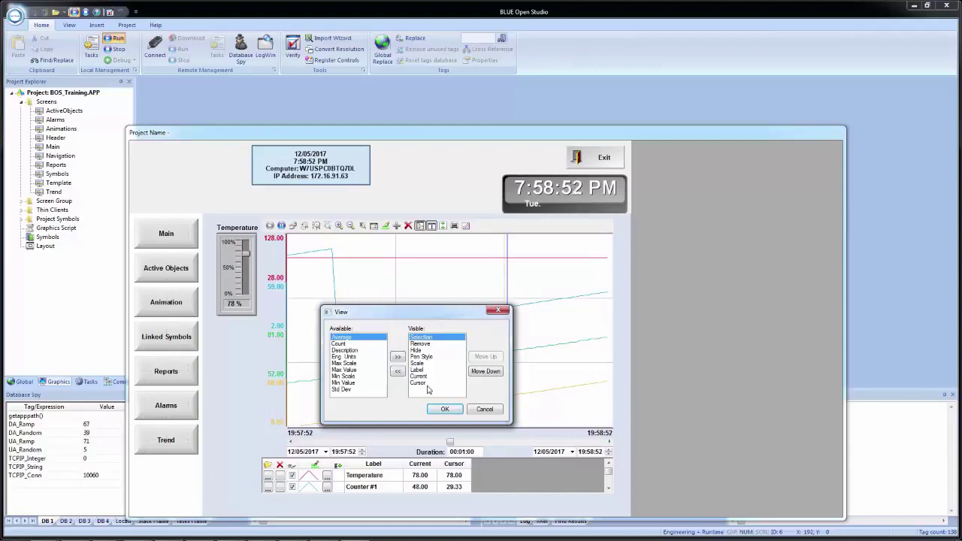
pyautogui.click(484, 410)
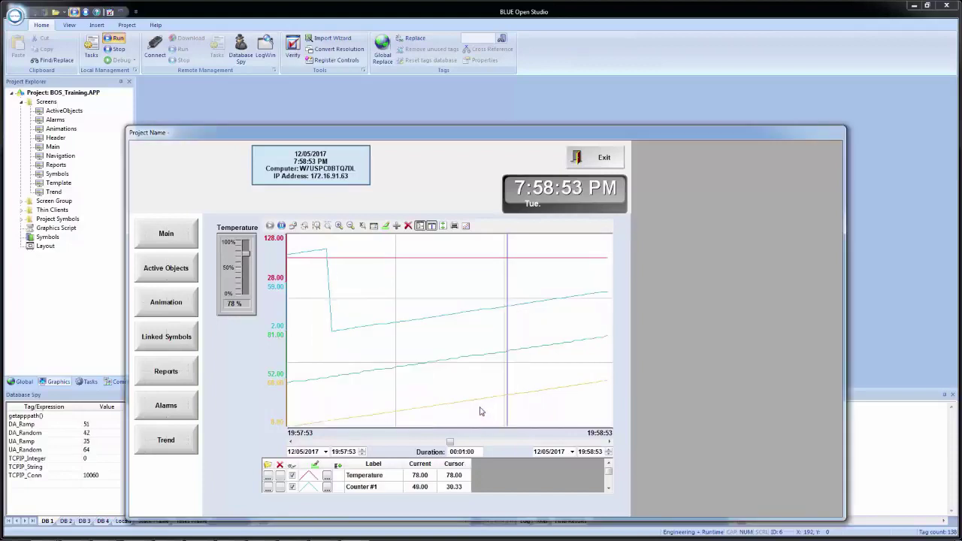
# Look at the Temperature pen's style settings from both the trend controls and its legend entry, closing them without changes
pyautogui.click(385, 226)
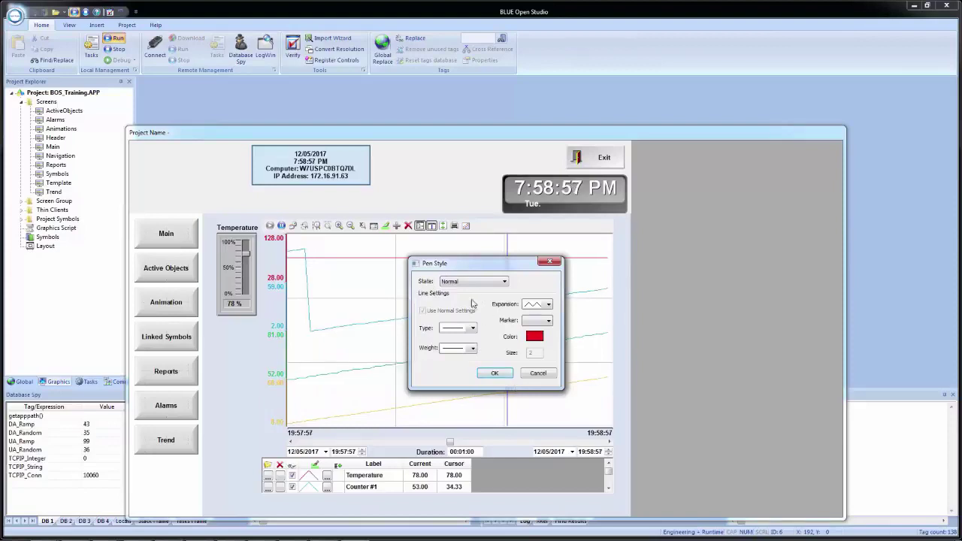
pyautogui.click(536, 372)
pyautogui.click(367, 476)
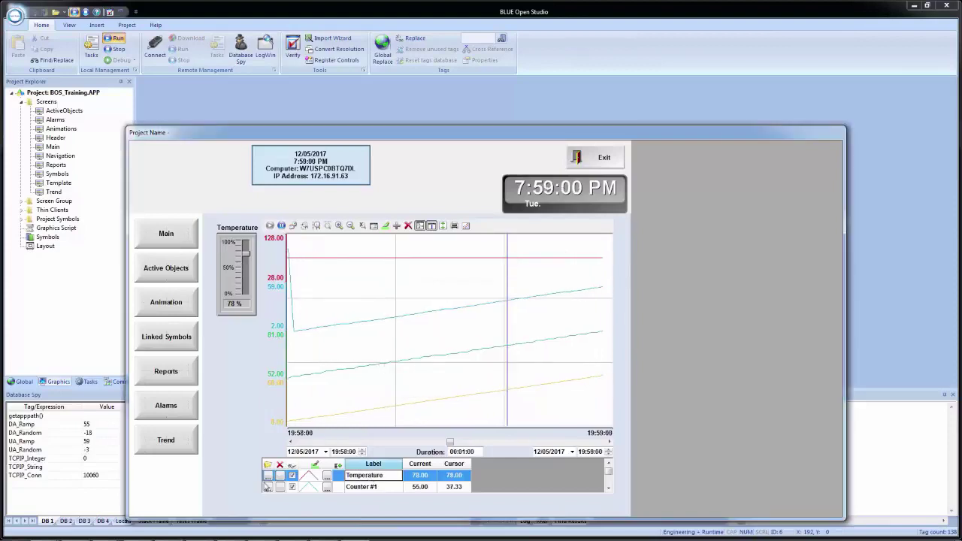
pyautogui.click(326, 478)
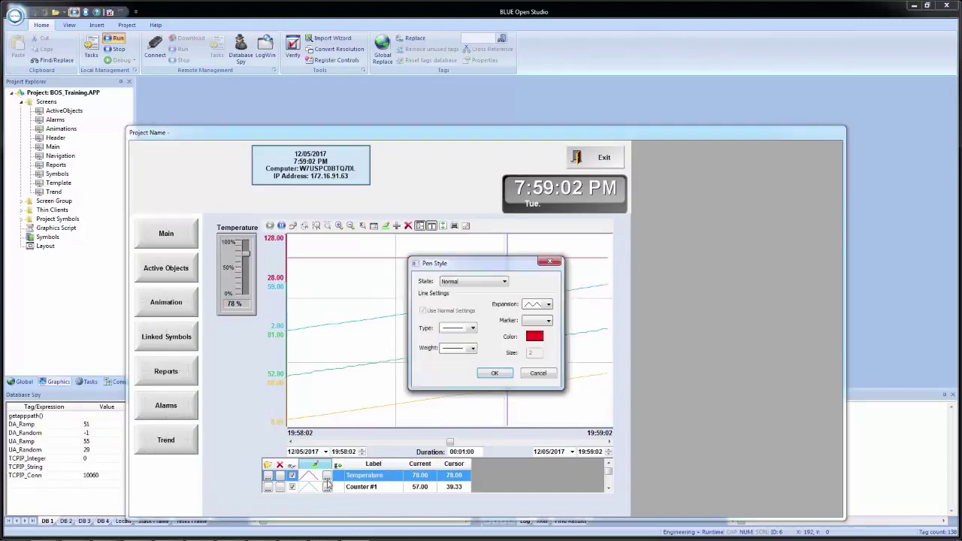
pyautogui.click(538, 374)
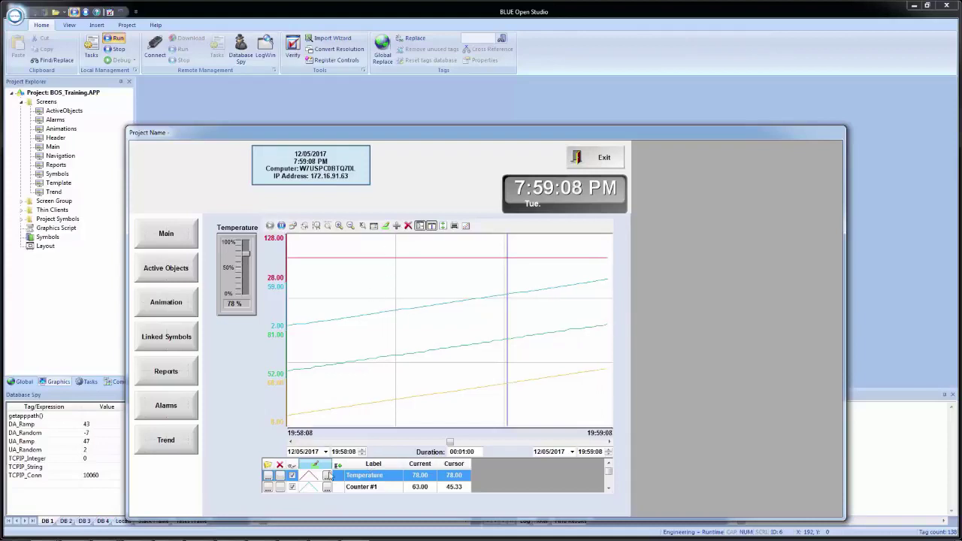
# Remove all the pens from the trend, starting with Temperature and continuing through the counters
pyautogui.click(408, 226)
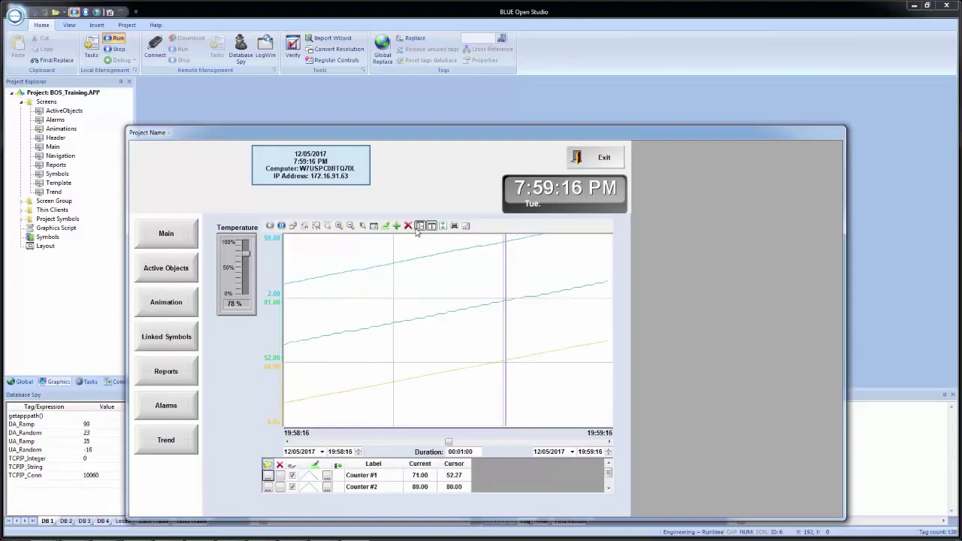
pyautogui.click(408, 227)
pyautogui.click(408, 226)
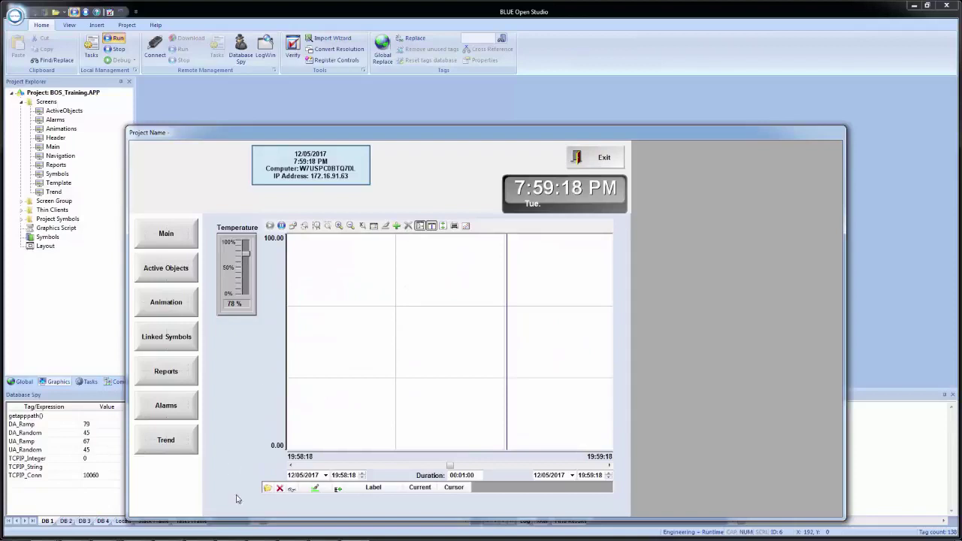
# Add the Temperature point back to the empty trend, and toggle the trend cursor off and on
pyautogui.click(397, 225)
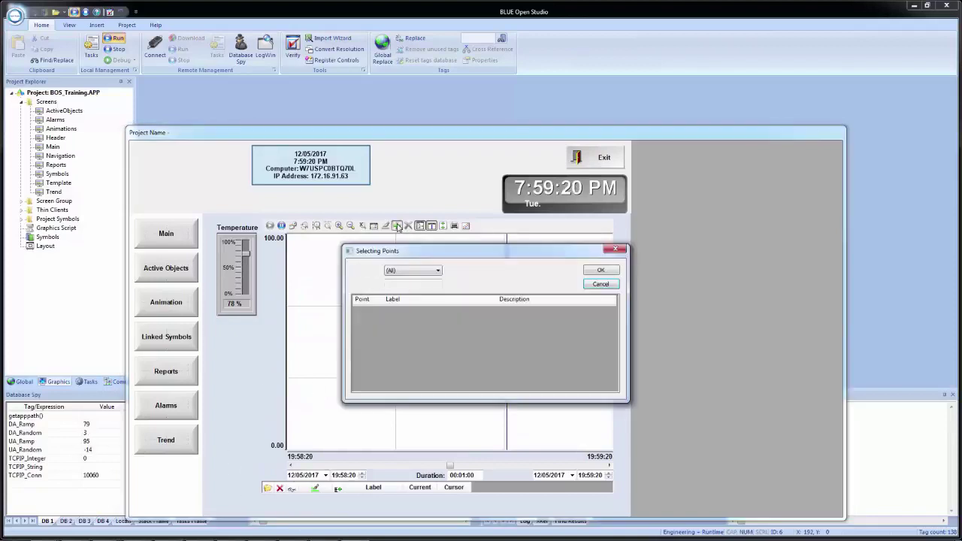
pyautogui.click(389, 309)
pyautogui.click(601, 270)
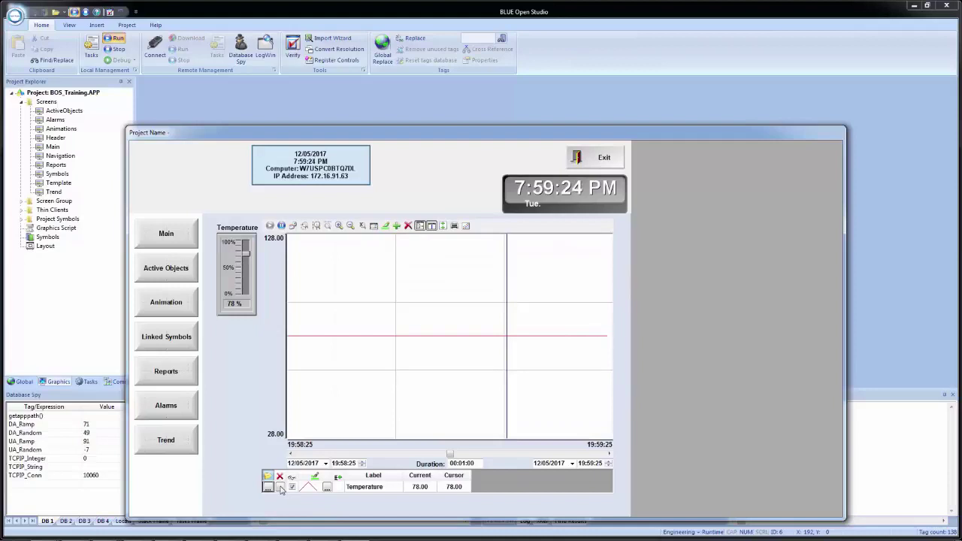
pyautogui.click(433, 227)
pyautogui.click(432, 227)
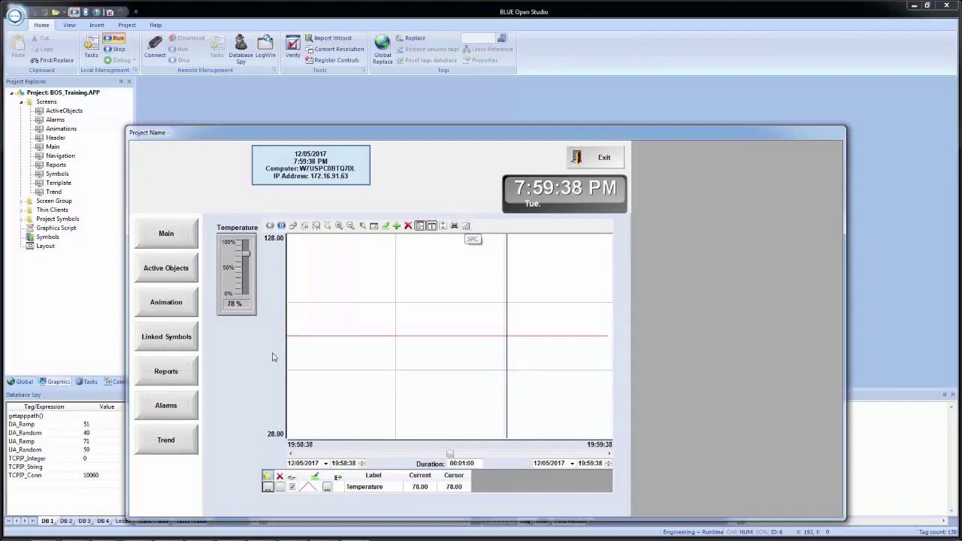
# Add the Counter #1 point to the trend and auto scale the pens
pyautogui.click(397, 226)
pyautogui.click(387, 314)
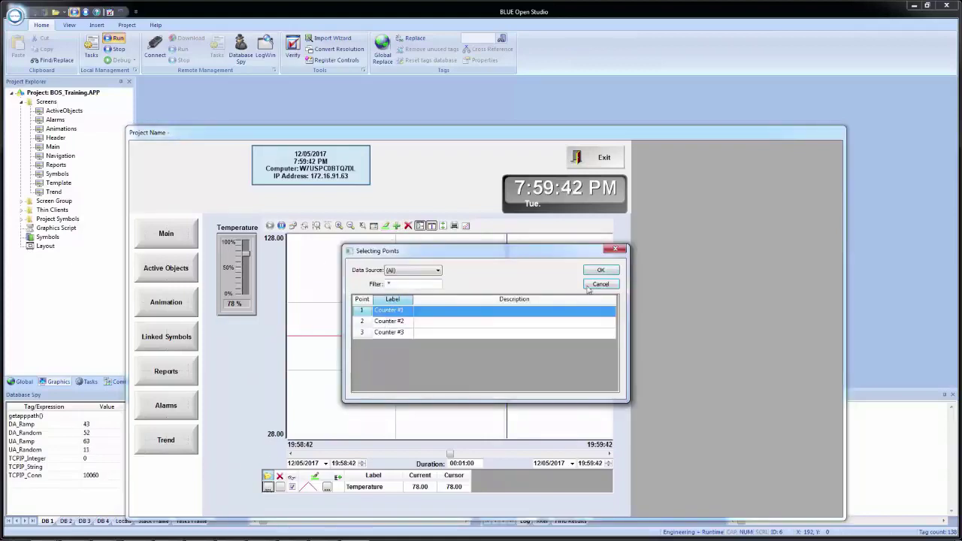
pyautogui.click(601, 271)
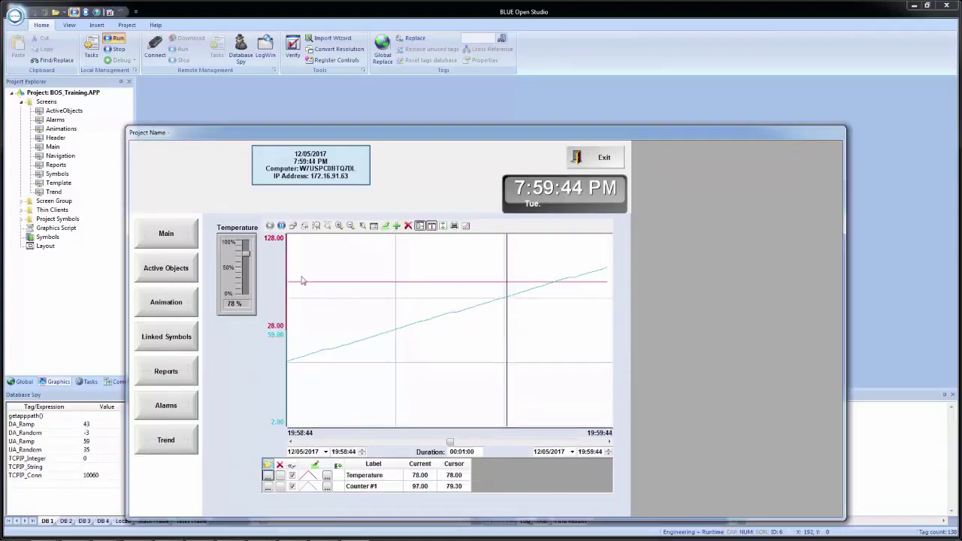
pyautogui.click(443, 226)
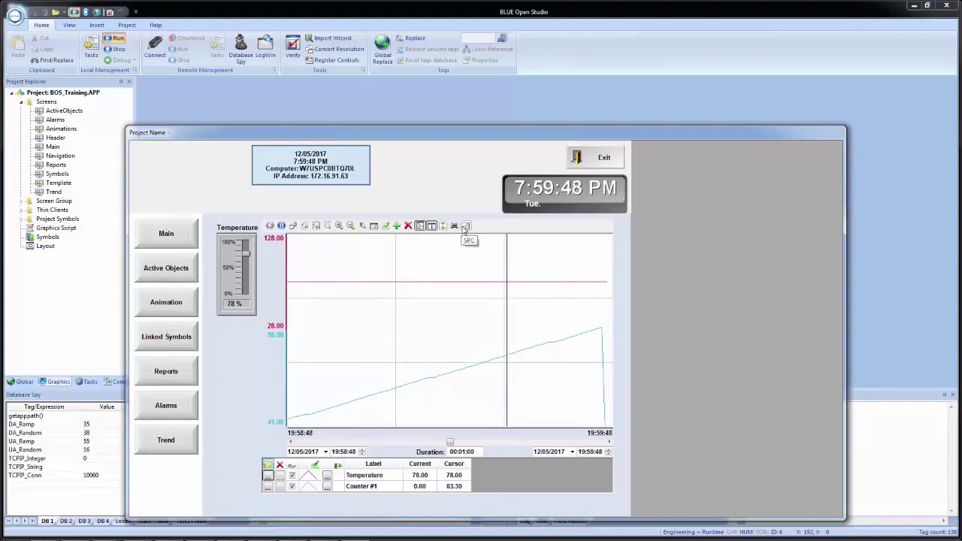
# Show the average, min/max and standard deviation in the trend's SPC settings, keeping the Line draw mode
pyautogui.click(465, 226)
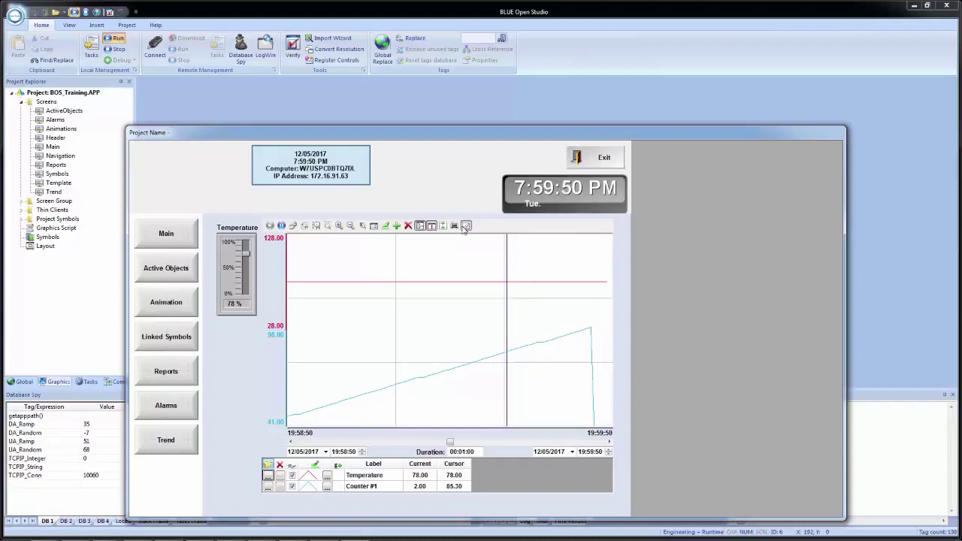
pyautogui.click(413, 286)
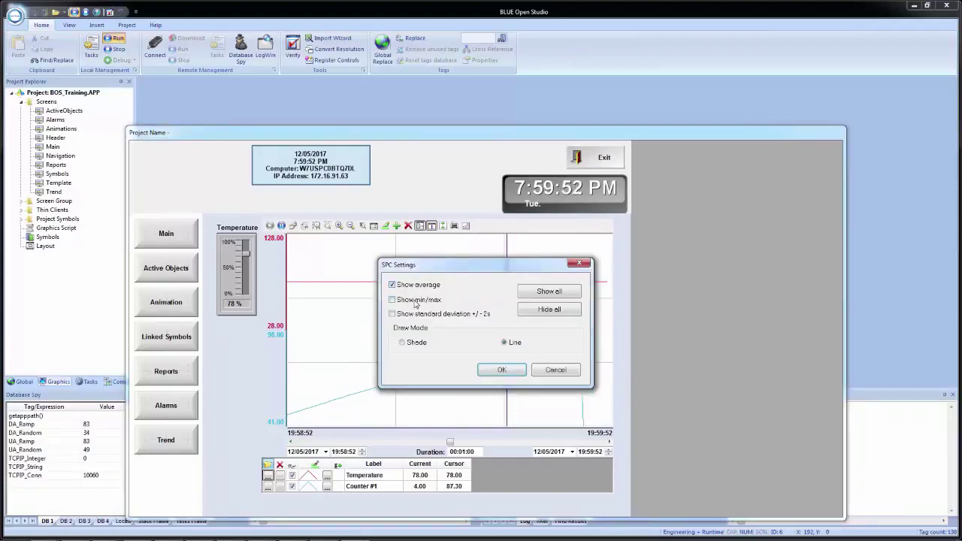
pyautogui.click(414, 299)
pyautogui.click(415, 314)
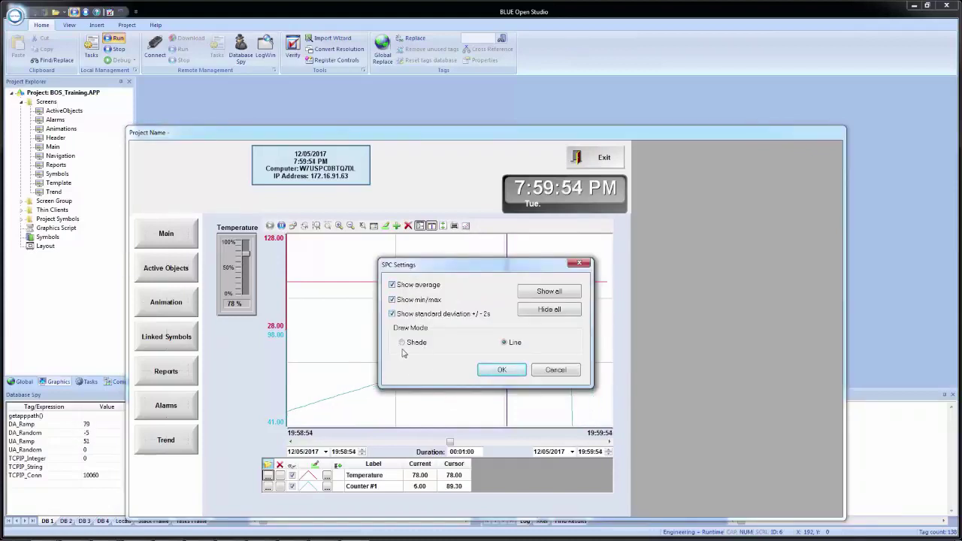
pyautogui.click(500, 370)
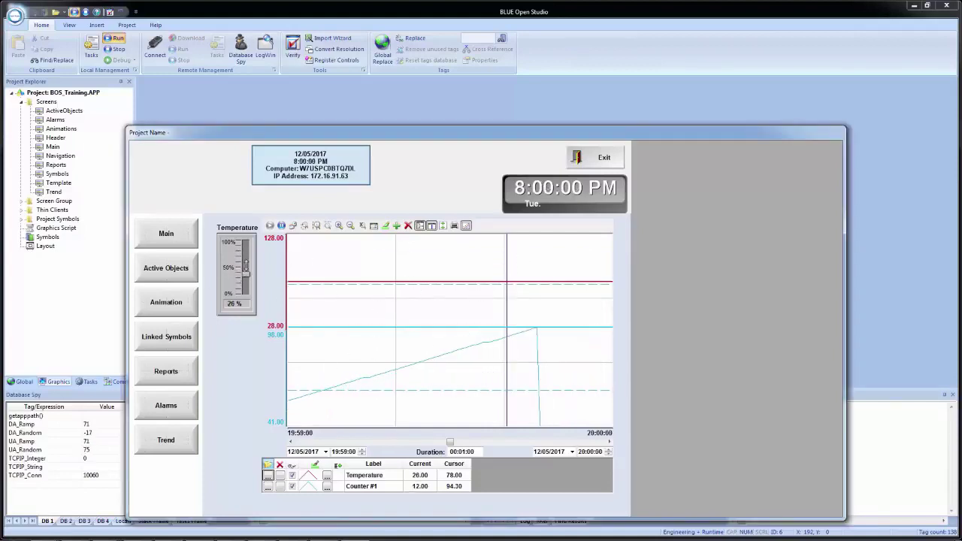
# Lower the Temperature slider to 14 % and set the SPC draw mode to Shade
pyautogui.moveTo(245, 250); pyautogui.dragTo(236, 286)
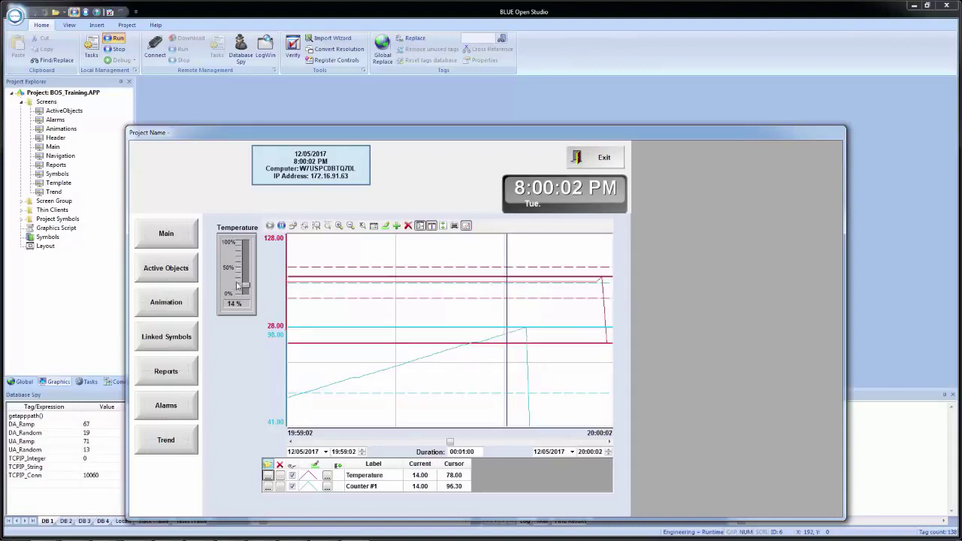
pyautogui.click(465, 226)
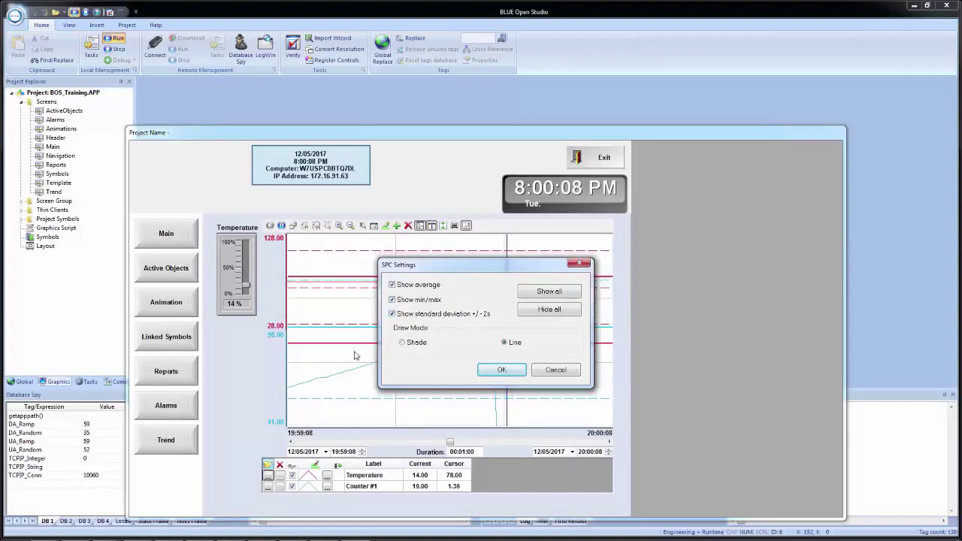
pyautogui.click(402, 342)
pyautogui.click(502, 369)
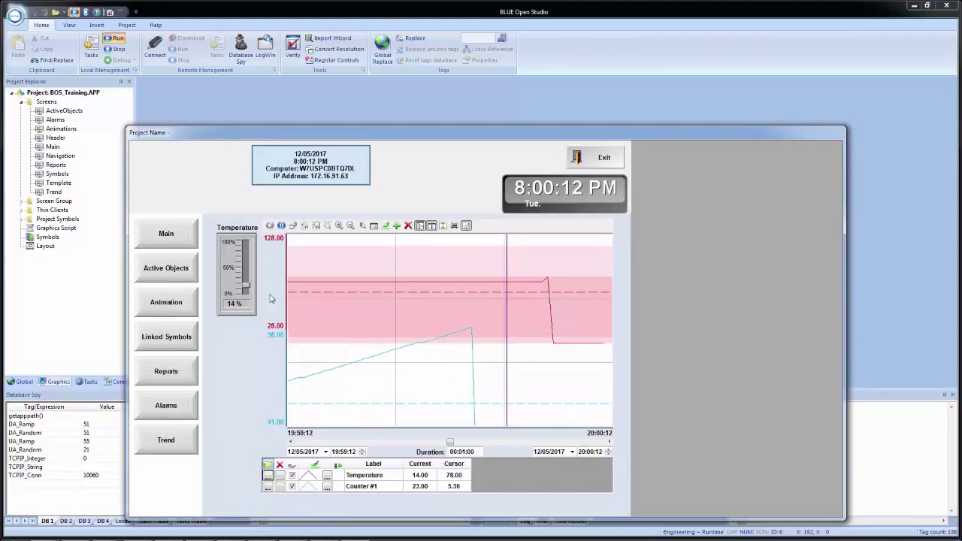
# Hide all the SPC statistics on the trend and set their draw mode to Line
pyautogui.click(464, 227)
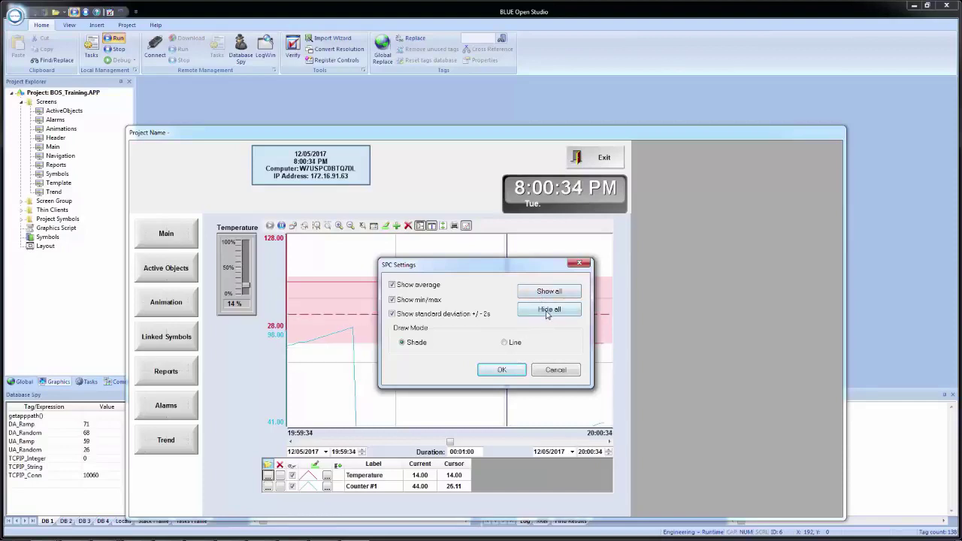
pyautogui.click(547, 310)
pyautogui.click(504, 343)
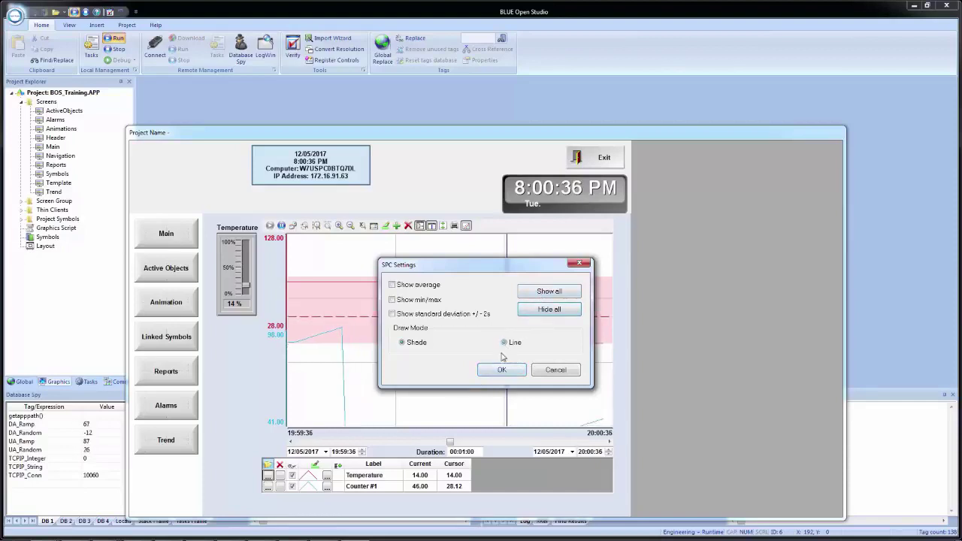
pyautogui.click(500, 370)
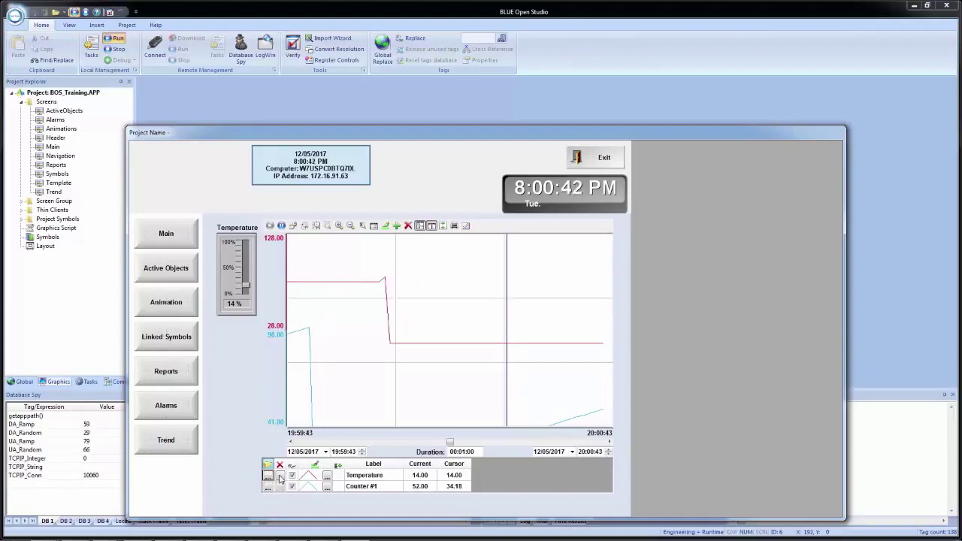
# Hide and show the Temperature pen twice from the trend legend
pyautogui.click(292, 475)
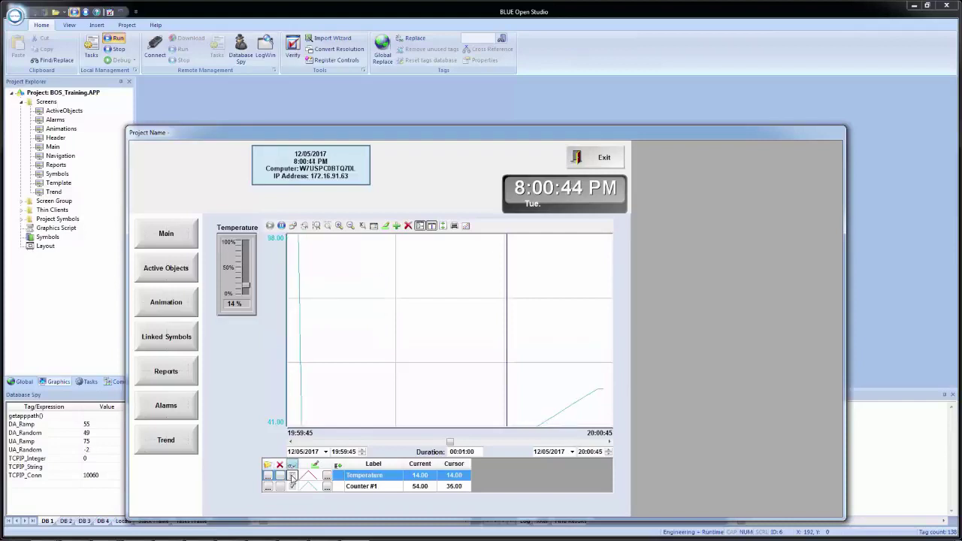
pyautogui.click(293, 476)
pyautogui.click(292, 476)
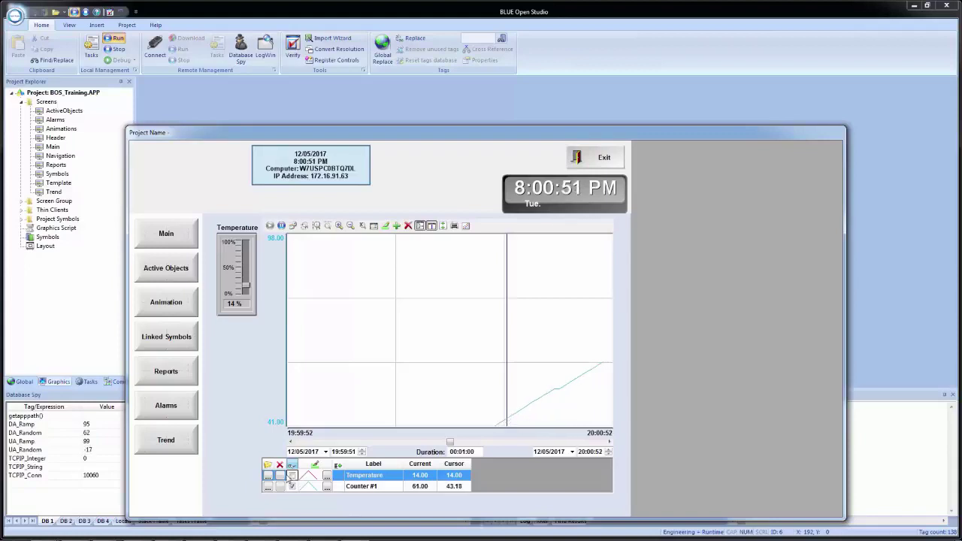
pyautogui.click(292, 475)
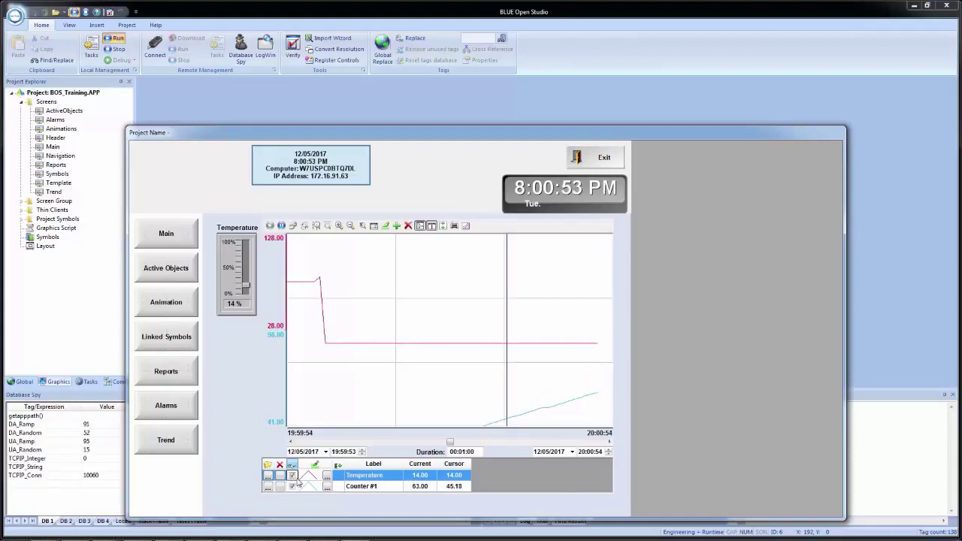
# Look at the Temperature pen's style settings and its list of replacement points, closing both without changes
pyautogui.click(327, 475)
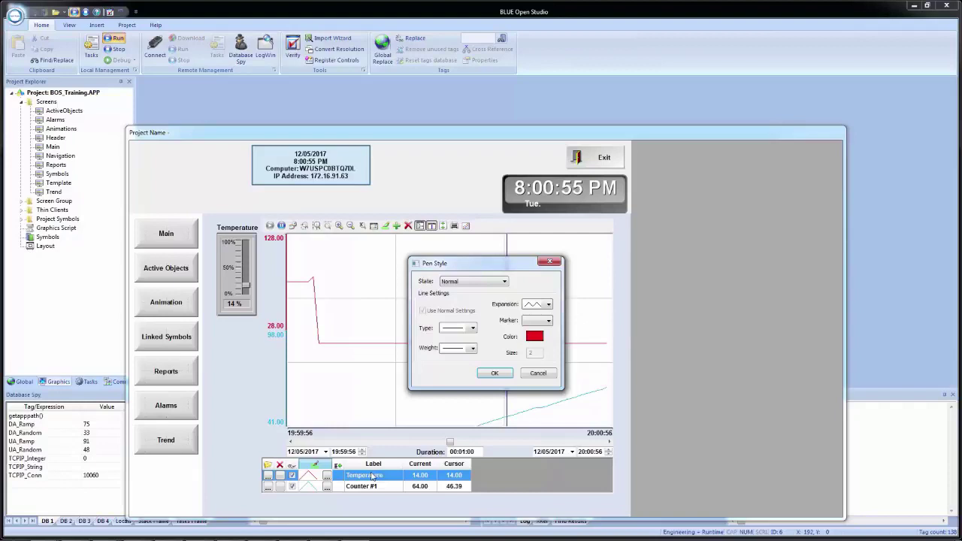
pyautogui.click(550, 261)
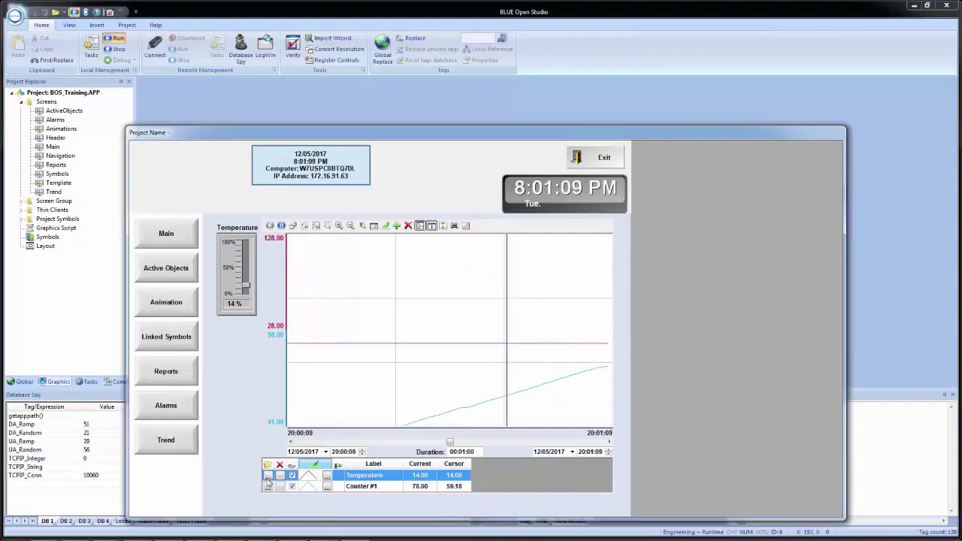
pyautogui.click(267, 481)
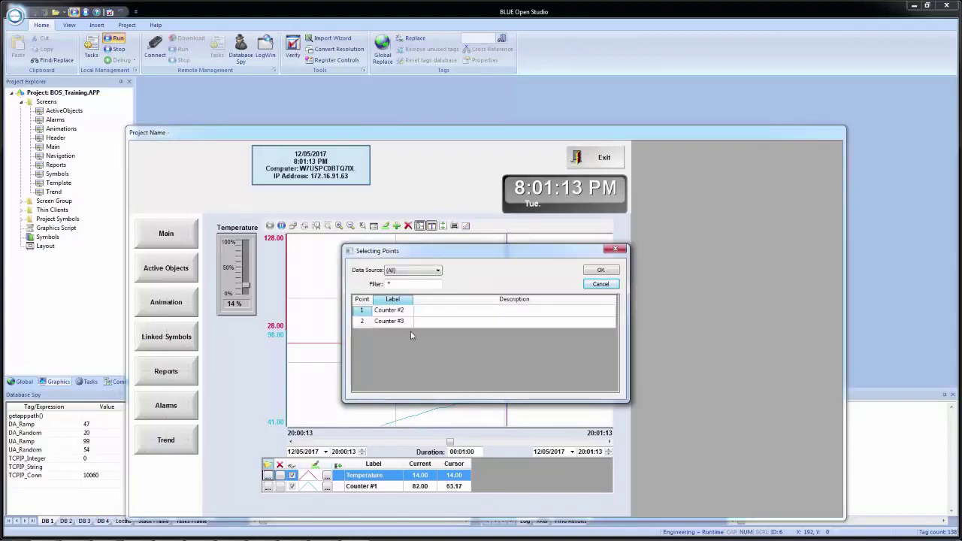
pyautogui.click(600, 284)
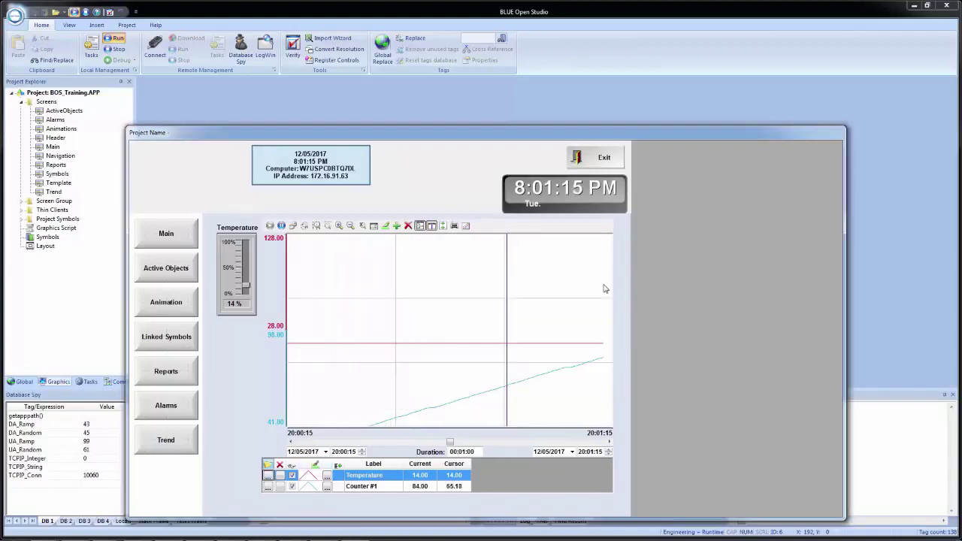
# Replace the Temperature pen in the legend with Counter #2 and auto scale the trend
pyautogui.click(268, 476)
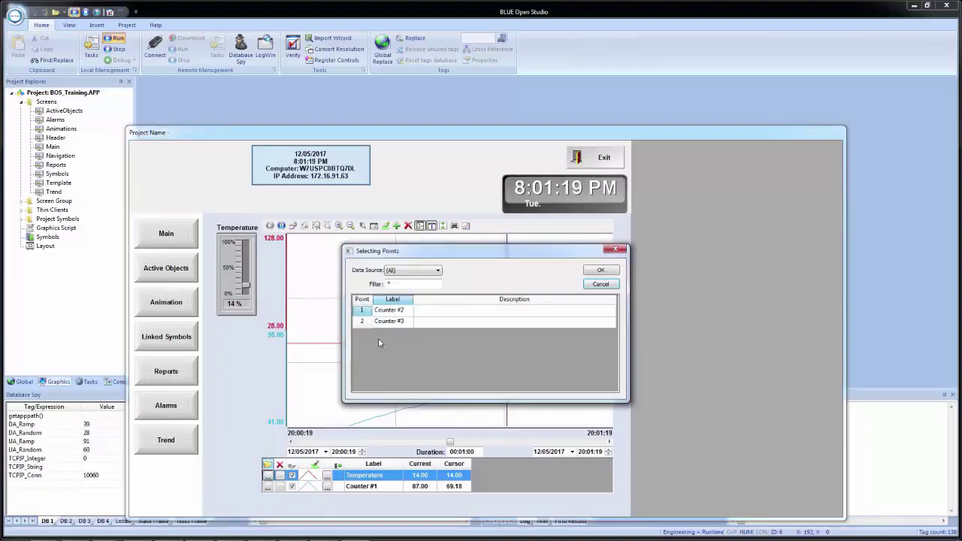
pyautogui.click(390, 311)
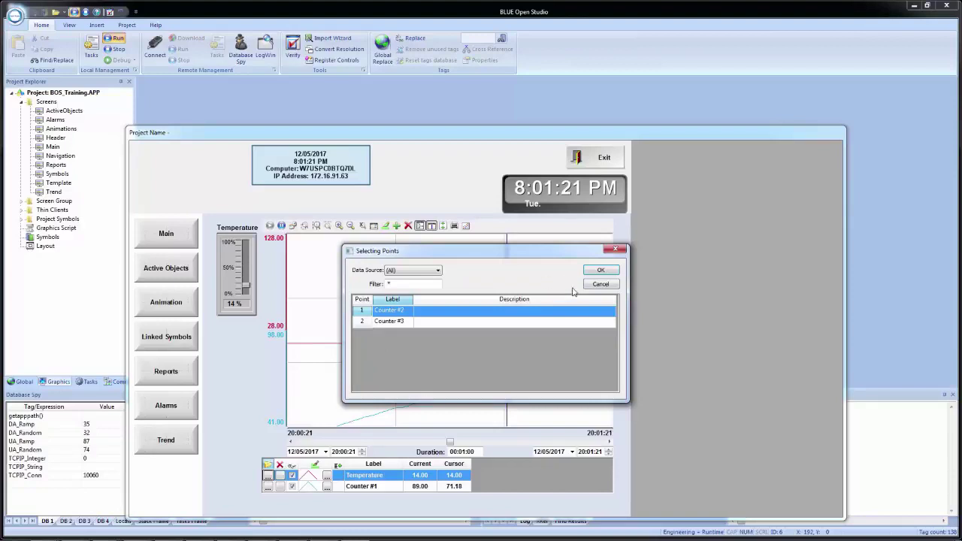
pyautogui.click(600, 271)
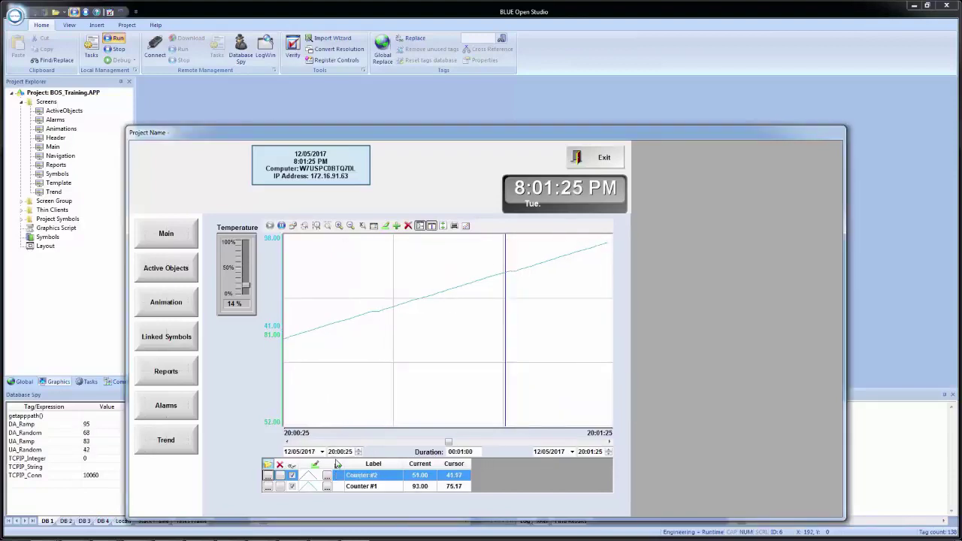
pyautogui.click(443, 226)
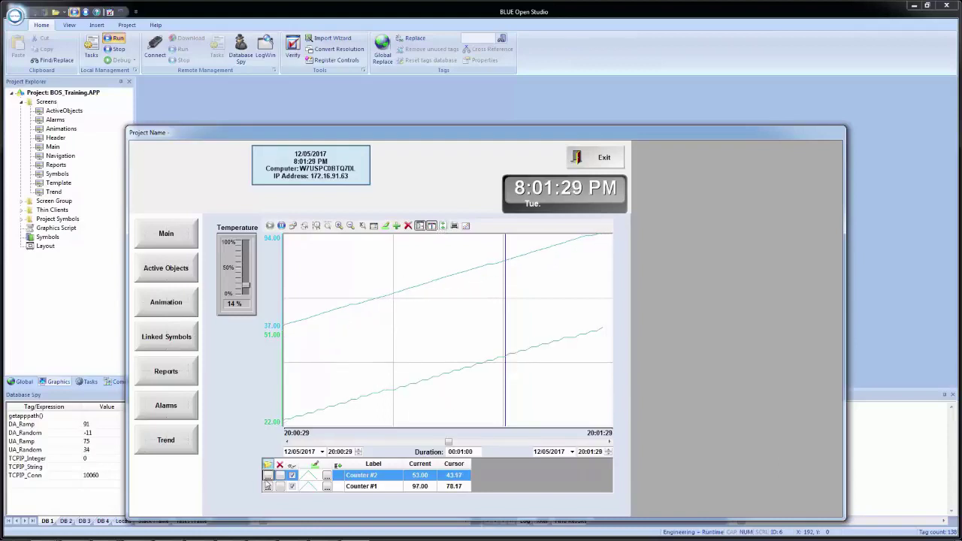
# Replace the Counter #1 pen in the legend with the Temperature point
pyautogui.click(267, 487)
pyautogui.click(395, 313)
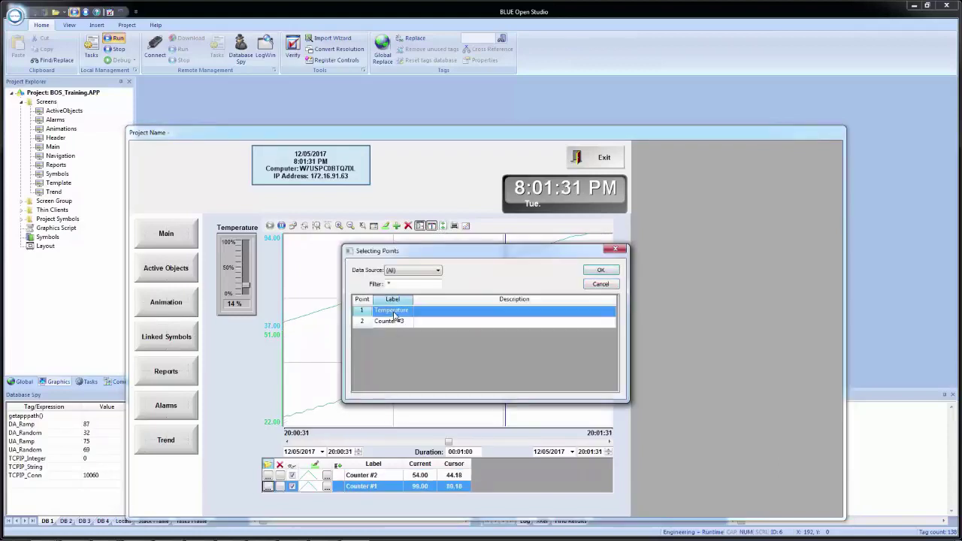
pyautogui.click(601, 269)
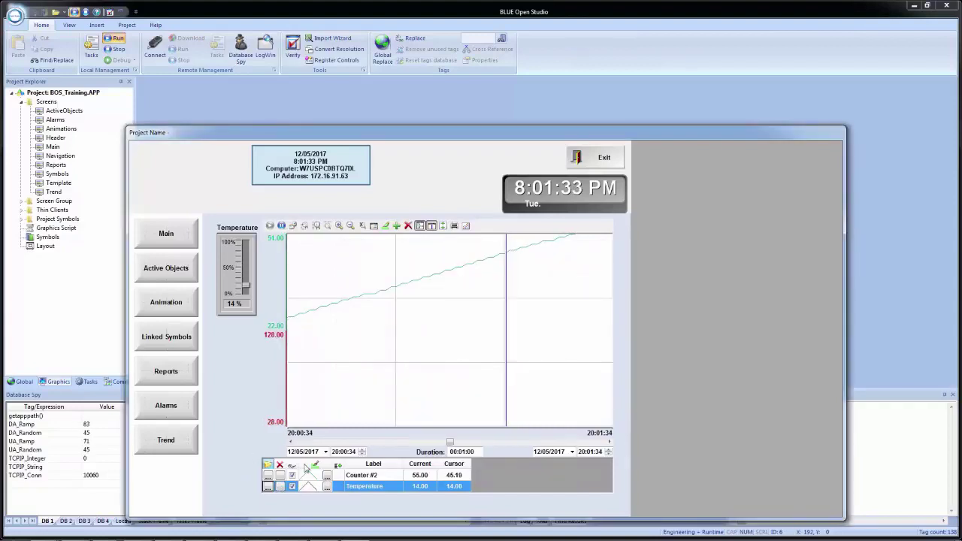
# Add the Counter #1 and Counter #3 points to the trend and check the list of replacement points for the Counter #2 pen
pyautogui.click(397, 225)
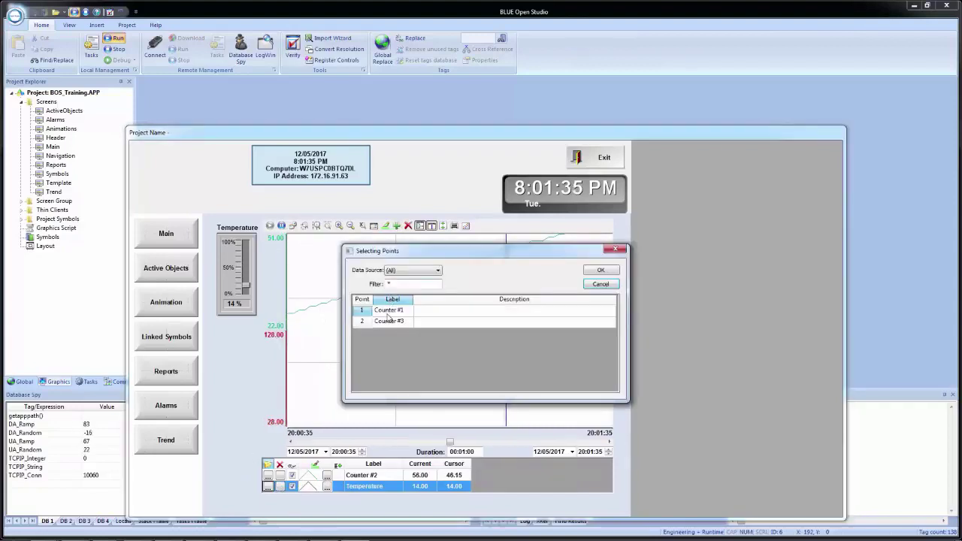
pyautogui.click(388, 311)
pyautogui.click(600, 271)
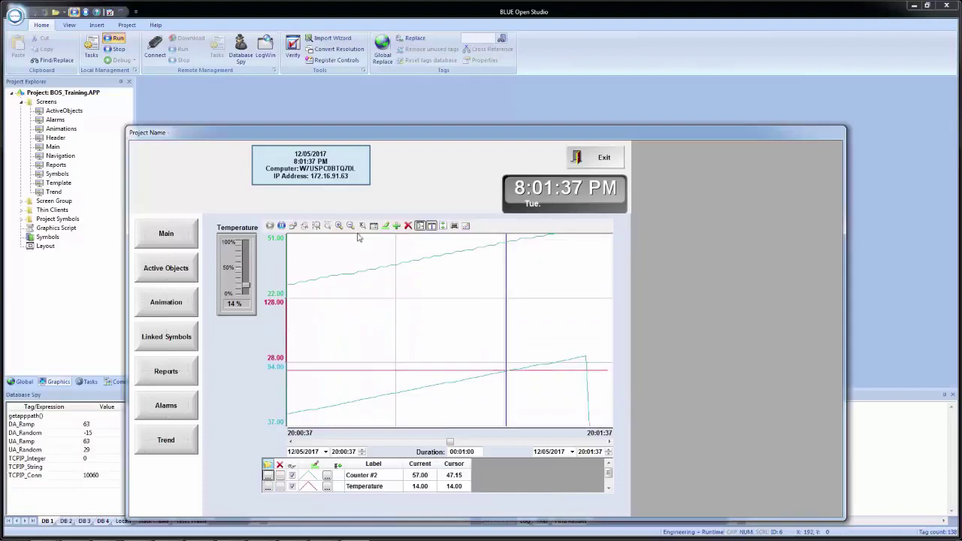
pyautogui.click(399, 226)
pyautogui.click(392, 311)
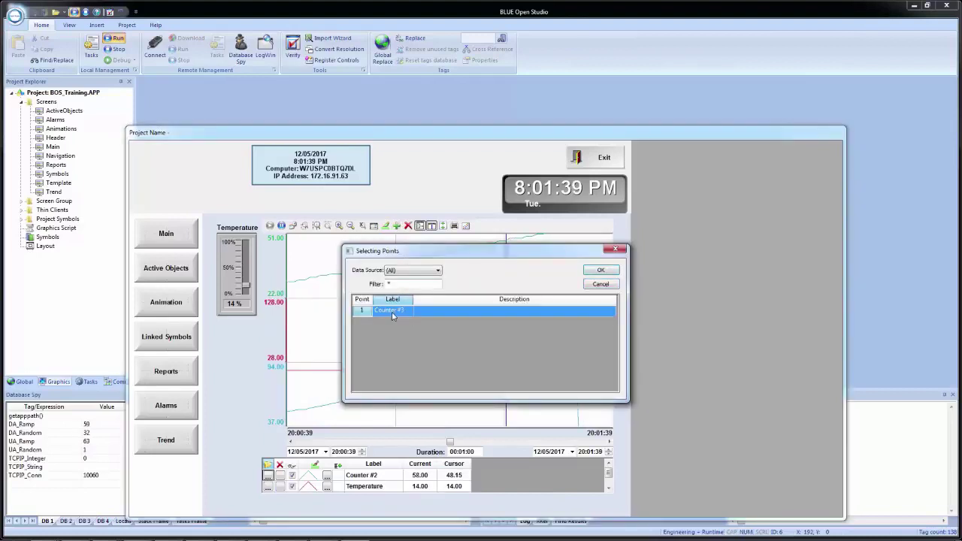
pyautogui.click(599, 272)
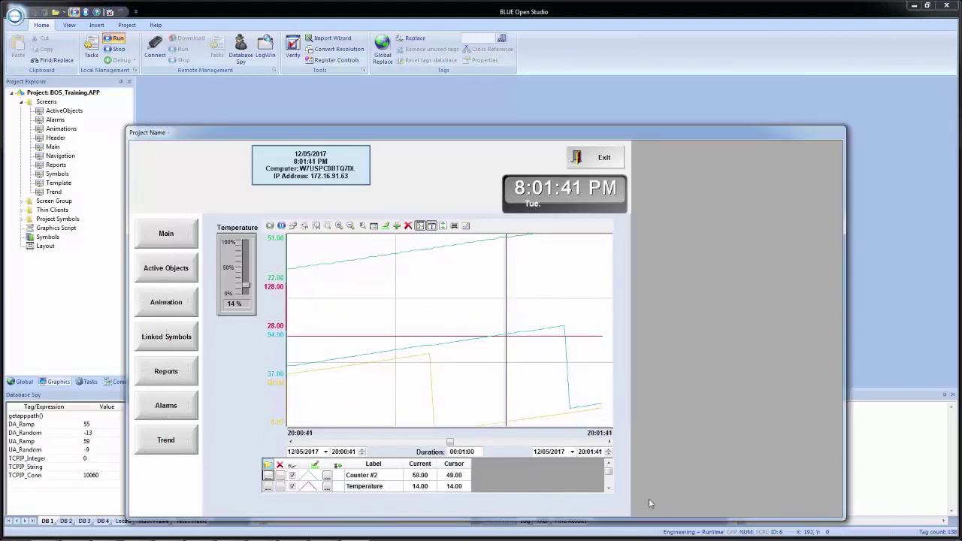
pyautogui.click(267, 476)
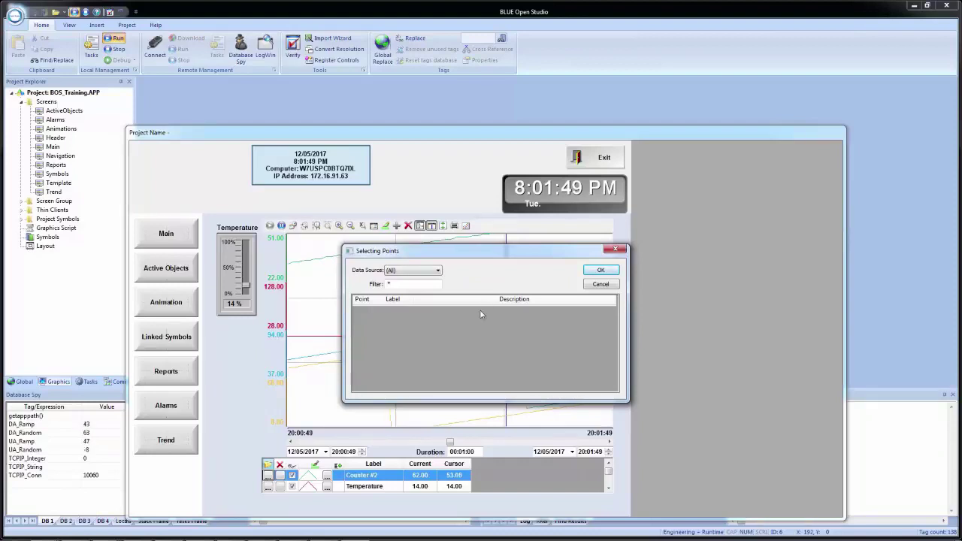
pyautogui.click(601, 284)
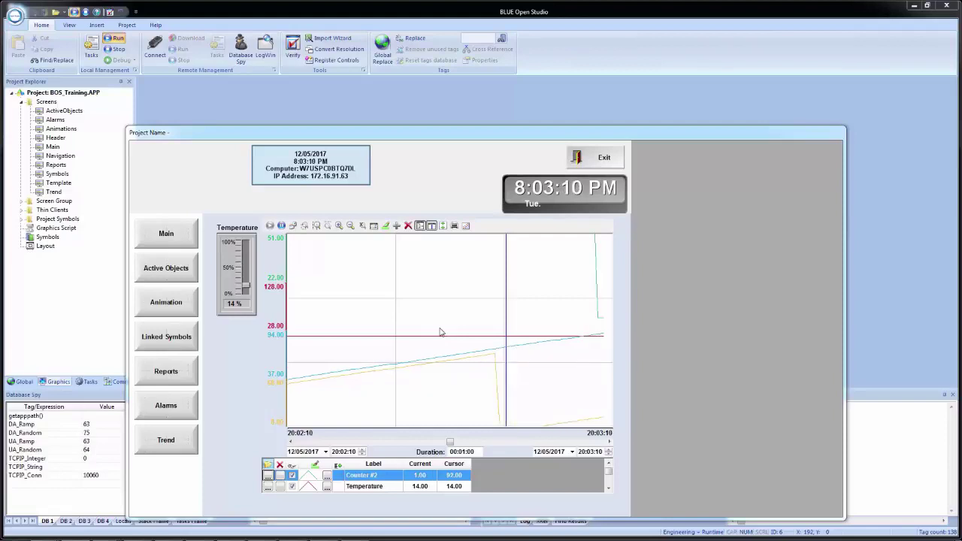
# Switch to Windows Explorer and open the Hst folder inside BOS_Training on the C: drive
pyautogui.press('super+e')
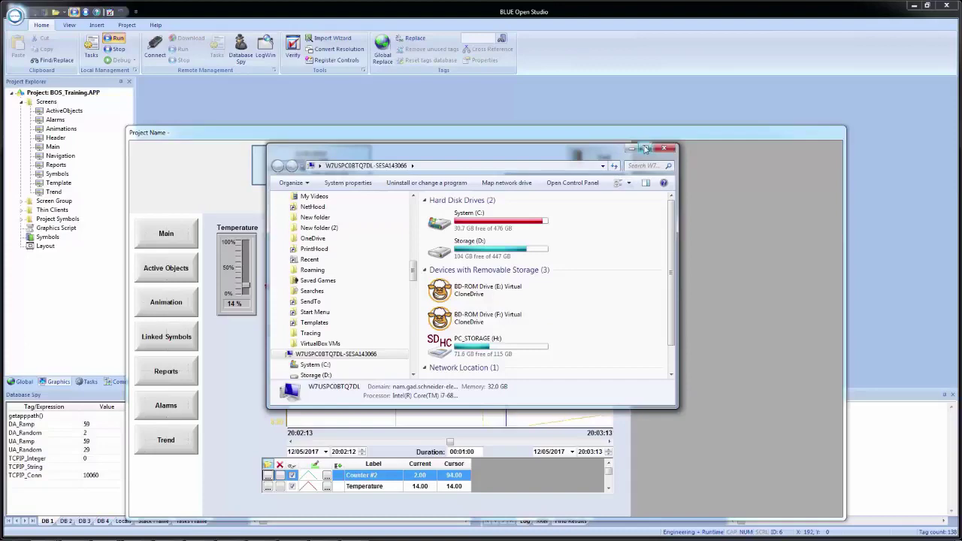
pyautogui.click(646, 149)
pyautogui.click(219, 84)
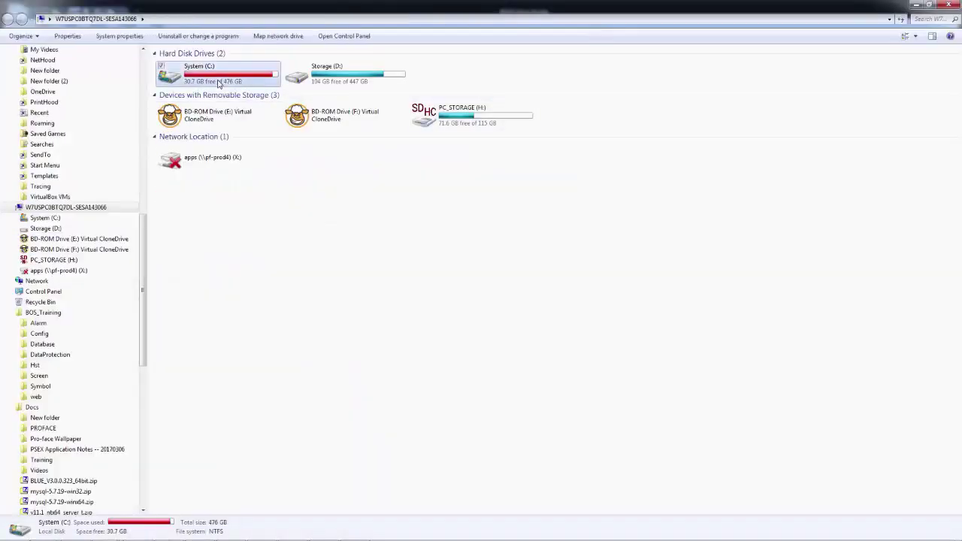
pyautogui.doubleClick(219, 84)
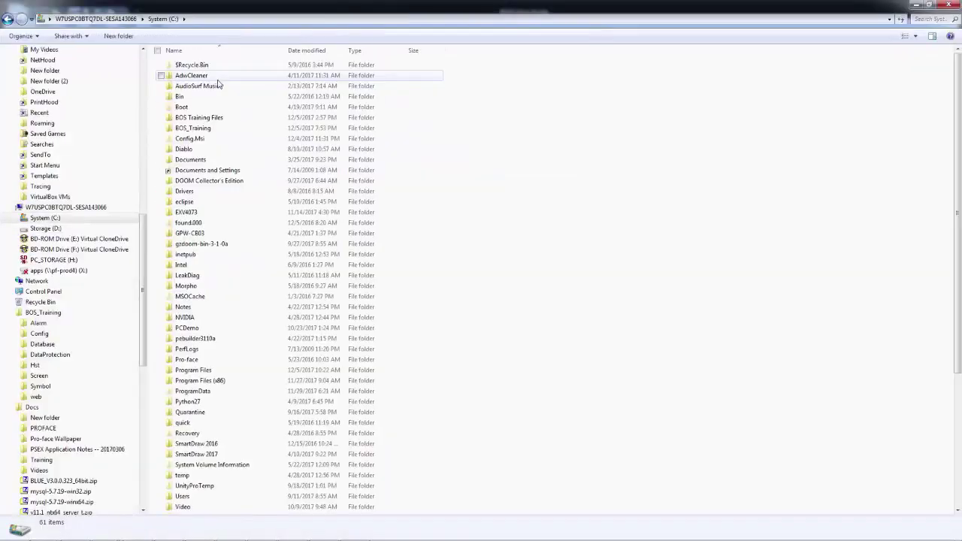
pyautogui.doubleClick(201, 129)
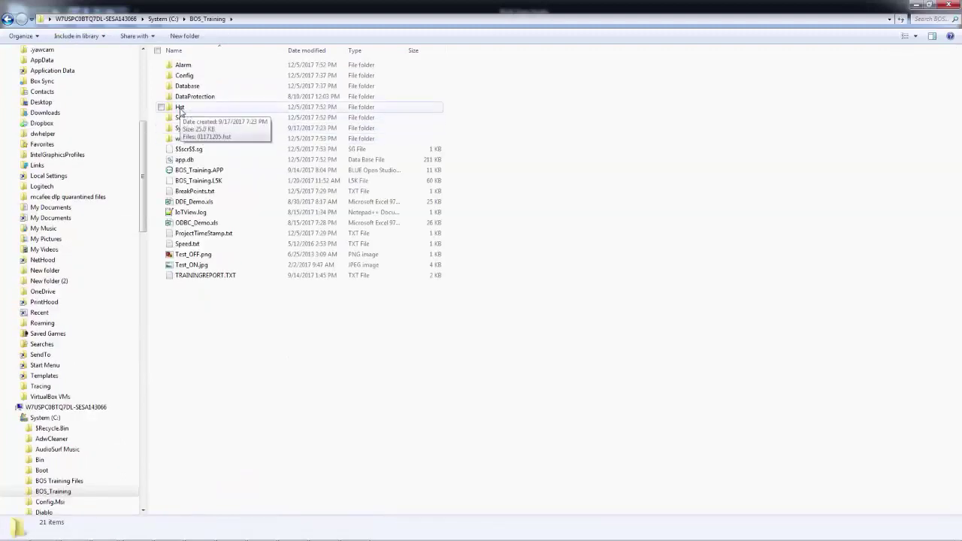
pyautogui.doubleClick(181, 109)
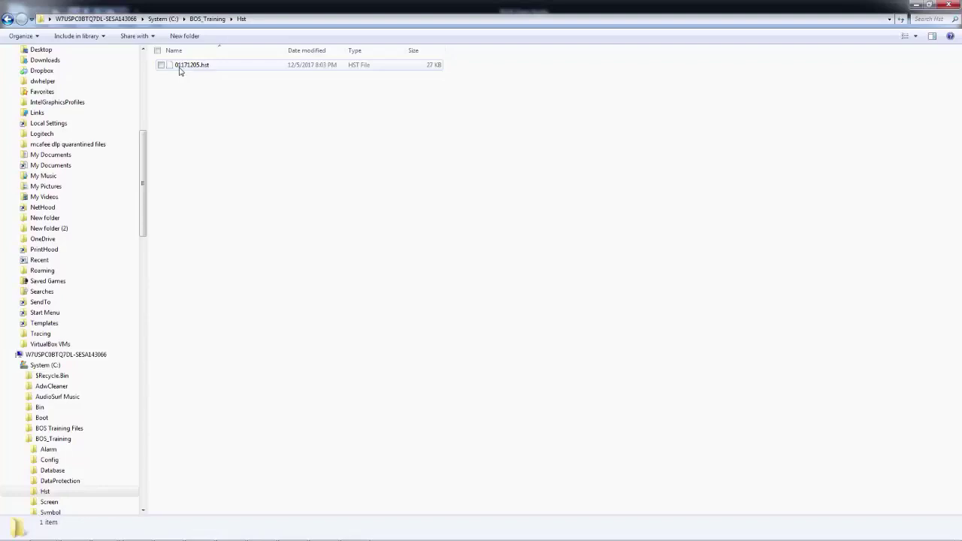
# Inspect the history file 01171205.hst and its file name in the Hst folder, and return to the project
pyautogui.click(176, 69)
pyautogui.click(175, 70)
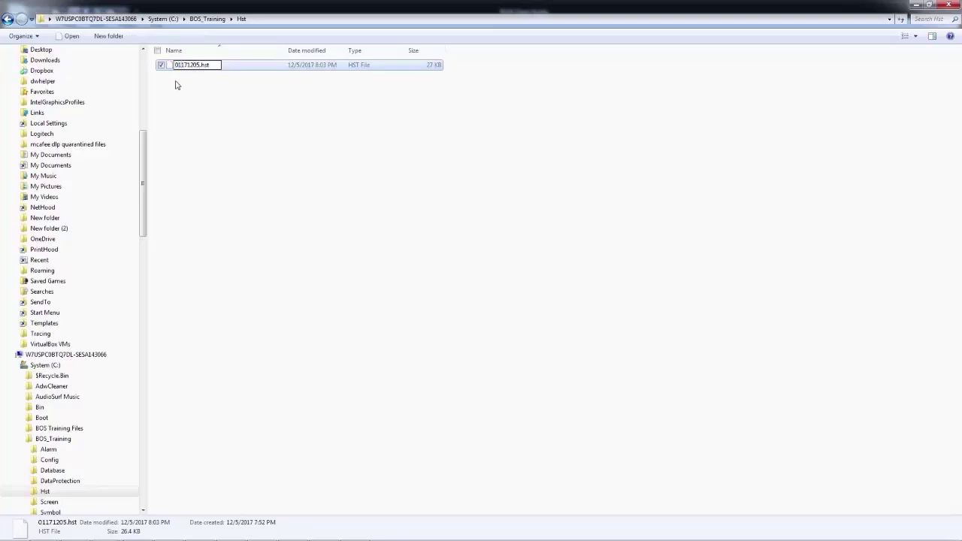
pyautogui.press('Right')
pyautogui.click(229, 116)
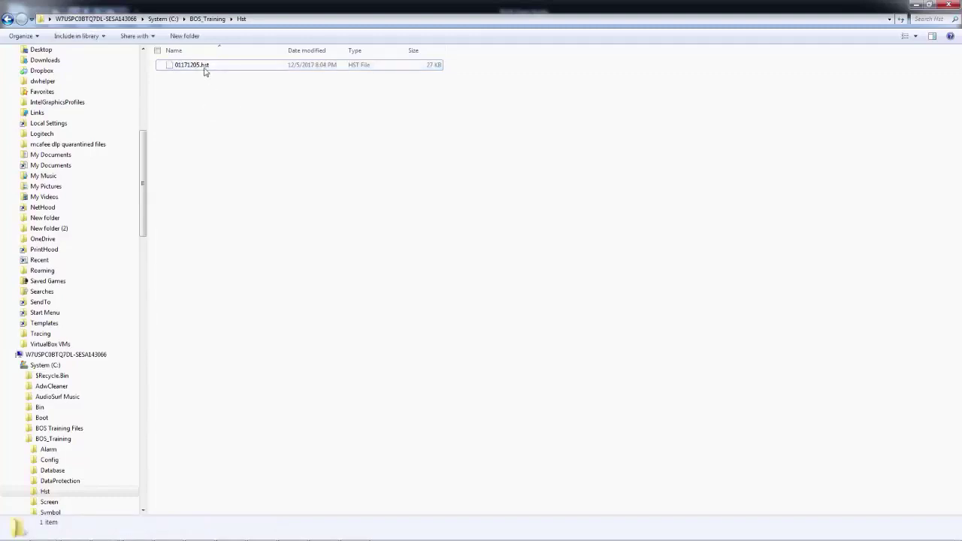
pyautogui.rightClick(204, 68)
pyautogui.click(233, 108)
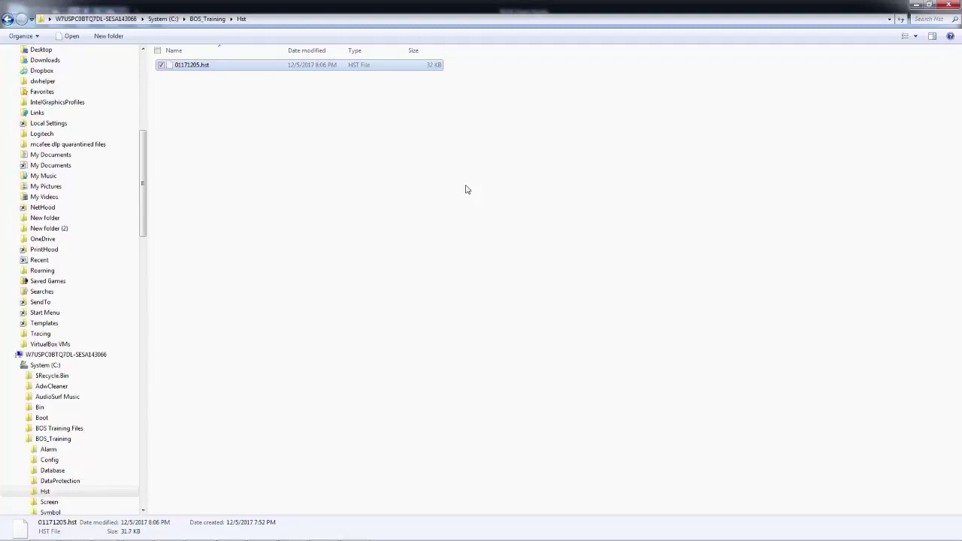
pyautogui.click(915, 6)
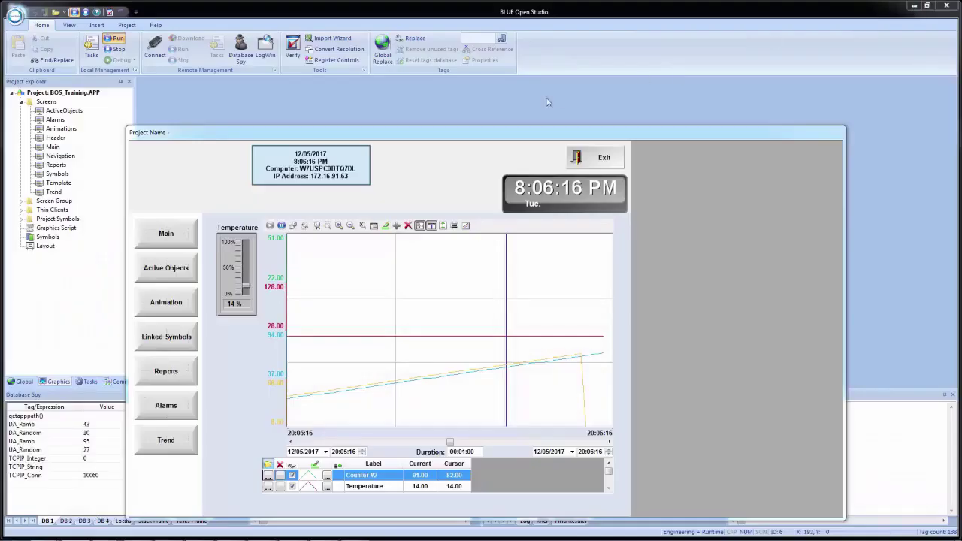
# Open the Technical Reference, search it for hst2txt and display the HST2TXT topic
pyautogui.click(348, 100)
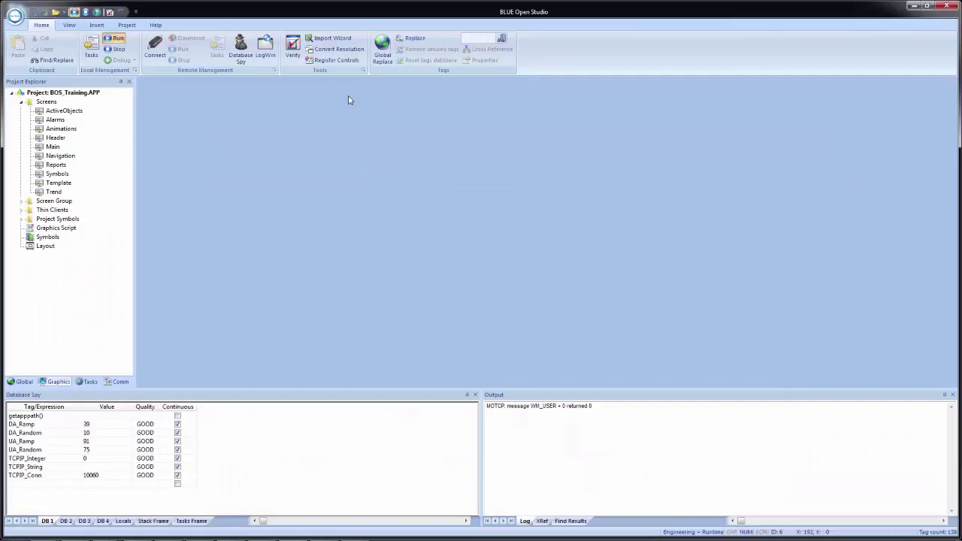
pyautogui.press('F1')
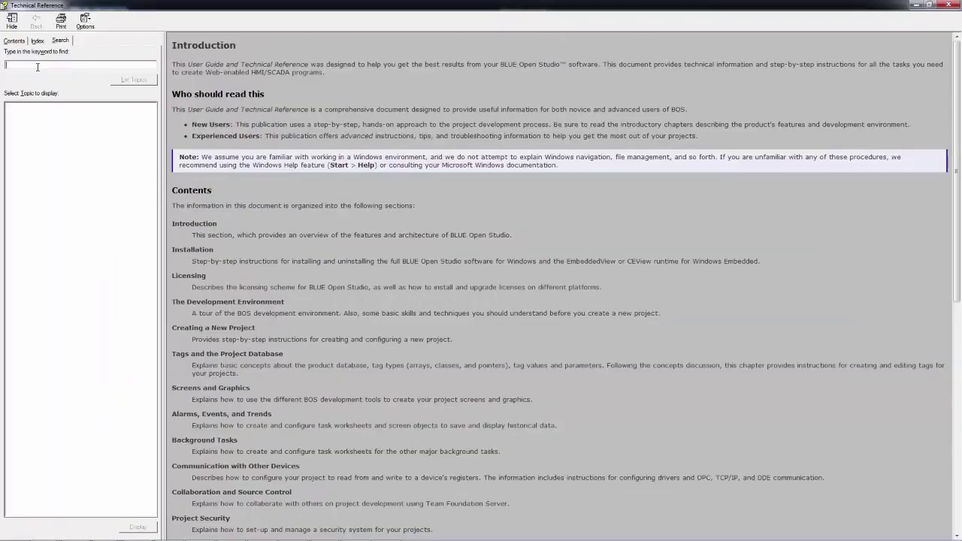
pyautogui.write('hst2txt')
pyautogui.press('Return')
pyautogui.doubleClick(23, 135)
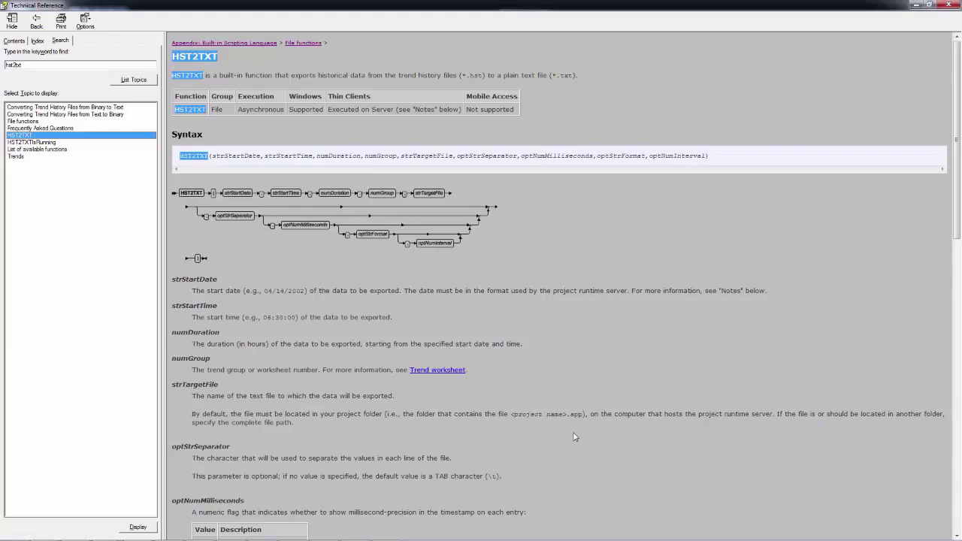
# Read the HST2TXT function's syntax, parameters, notes and examples, plus the linked topic on converting trend history files from binary to text
pyautogui.click(573, 437)
pyautogui.scroll(-2, 574, 437)
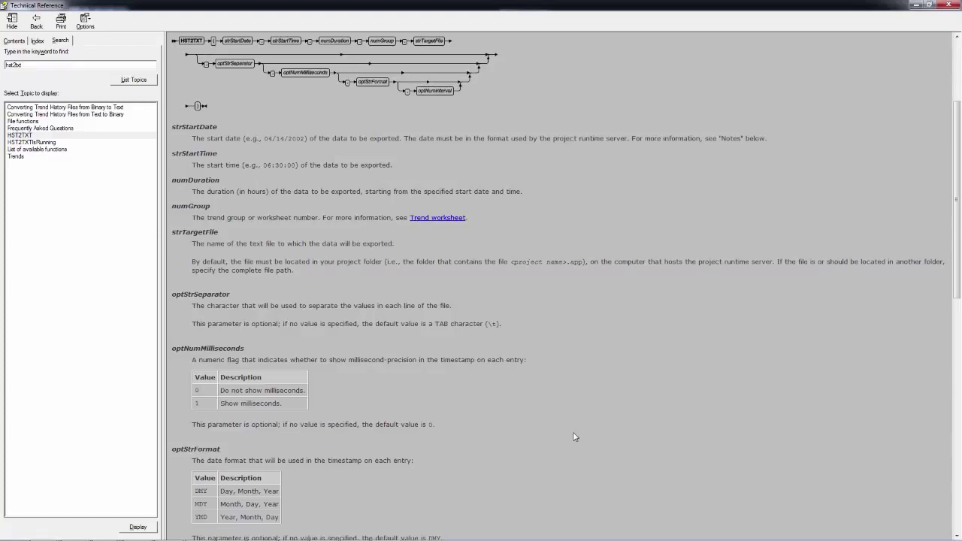
pyautogui.scroll(-3, 574, 436)
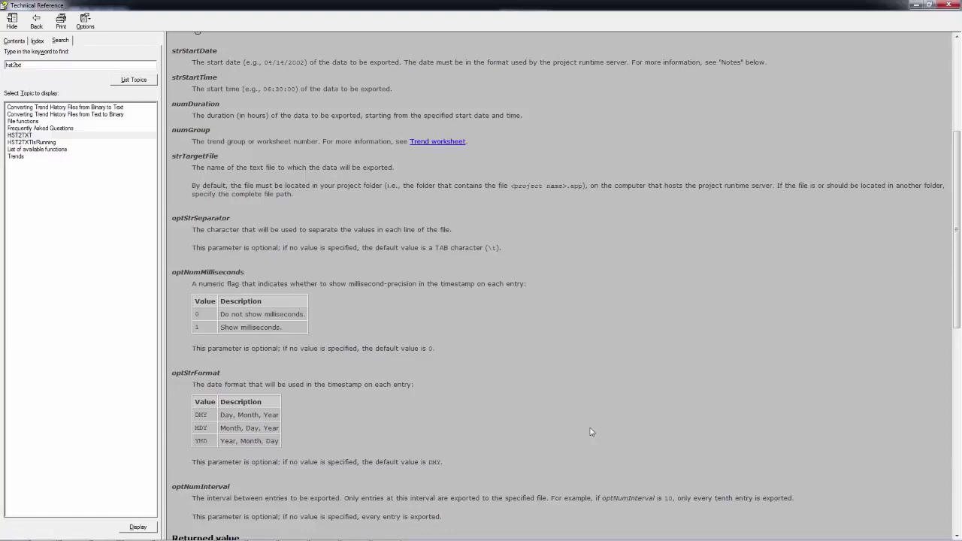
pyautogui.scroll(5, 526, 248)
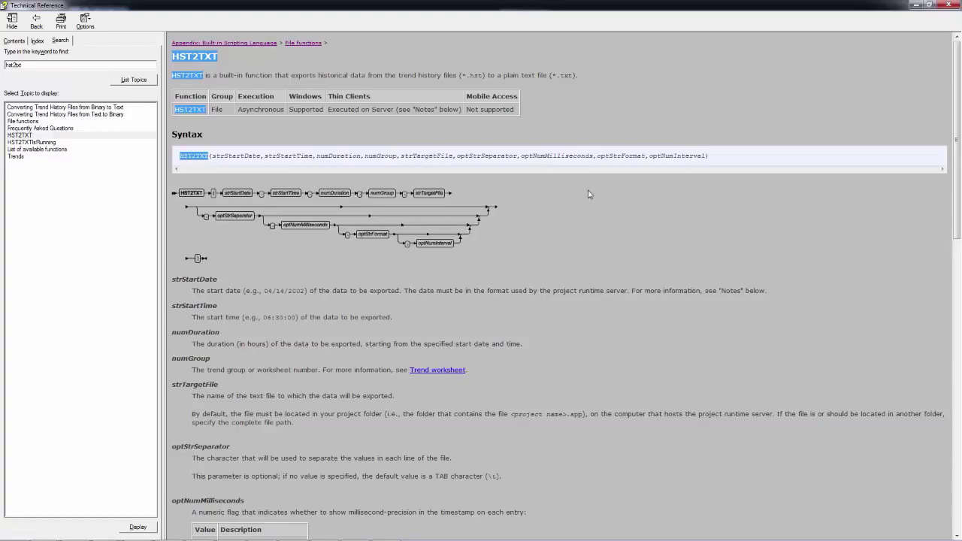
pyautogui.scroll(-15, 590, 202)
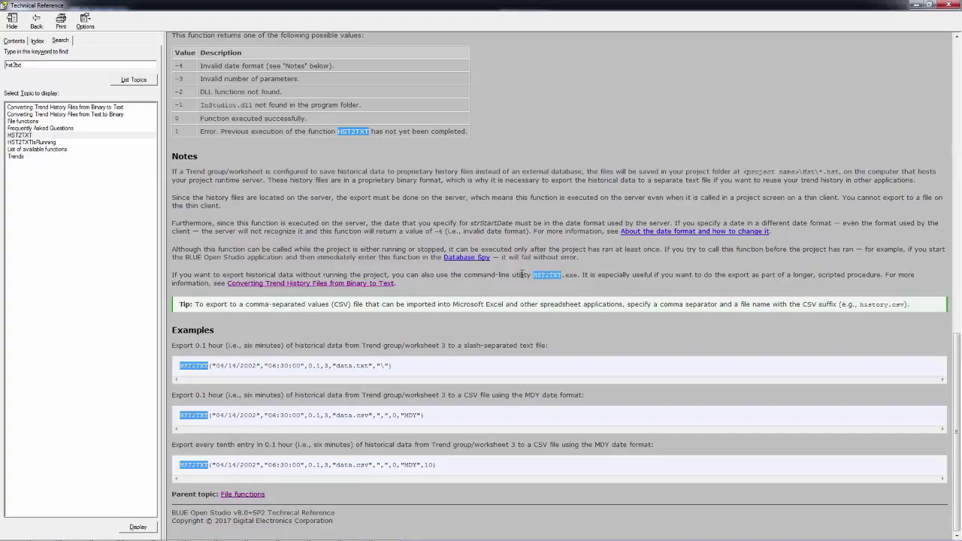
pyautogui.click(319, 290)
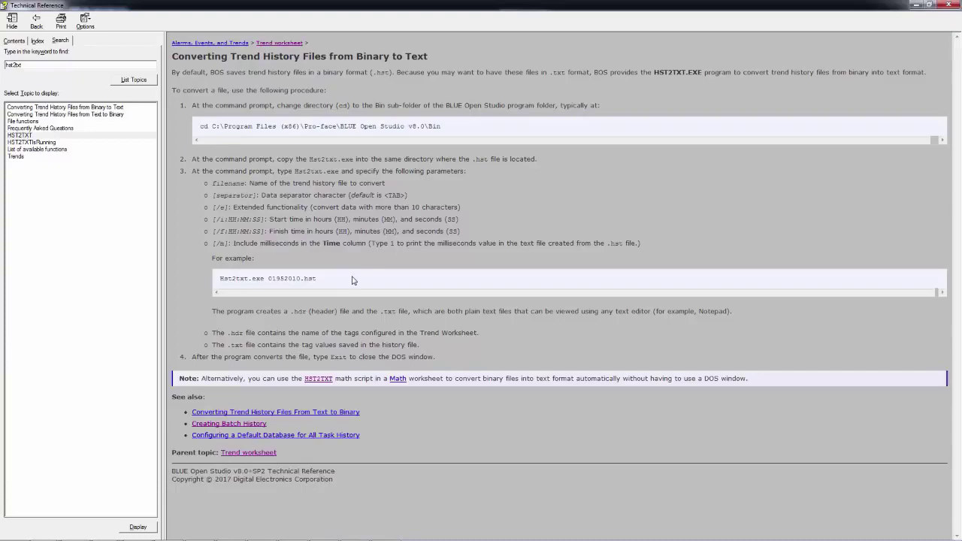
pyautogui.hotkey('alt', 'Left')
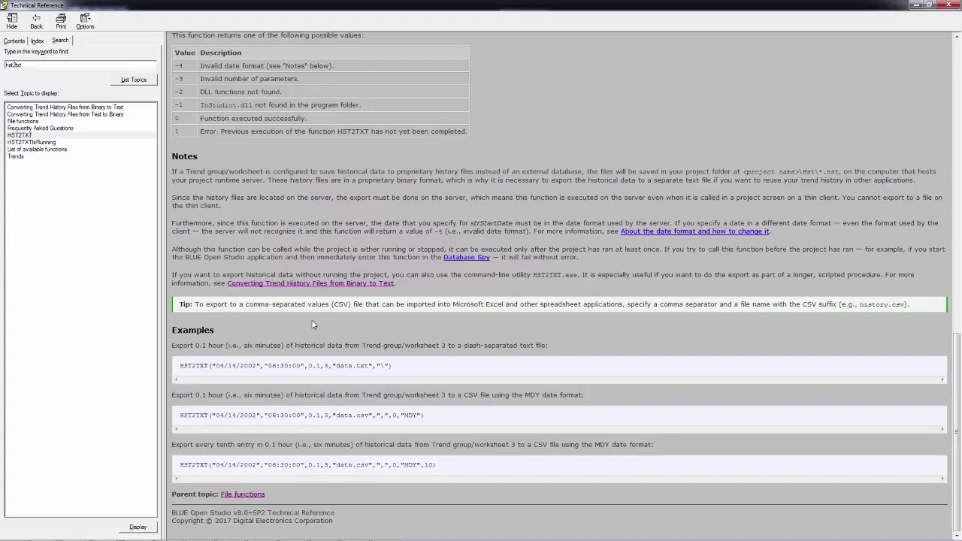
pyautogui.click(916, 5)
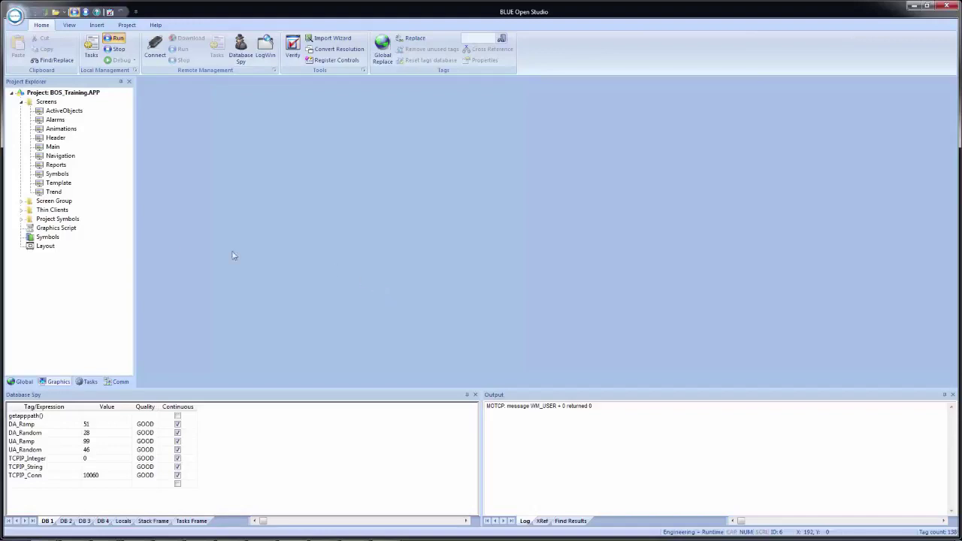
# Draw a button about 70 by 51 pixels below the Temperature slider on the Trend screen and caption it Export
pyautogui.doubleClick(53, 193)
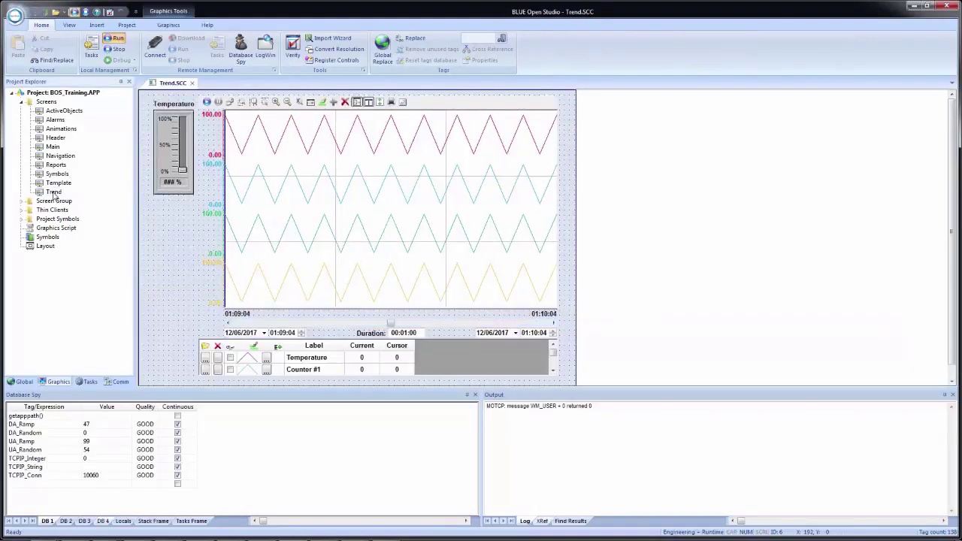
pyautogui.scroll(-1, 263, 208)
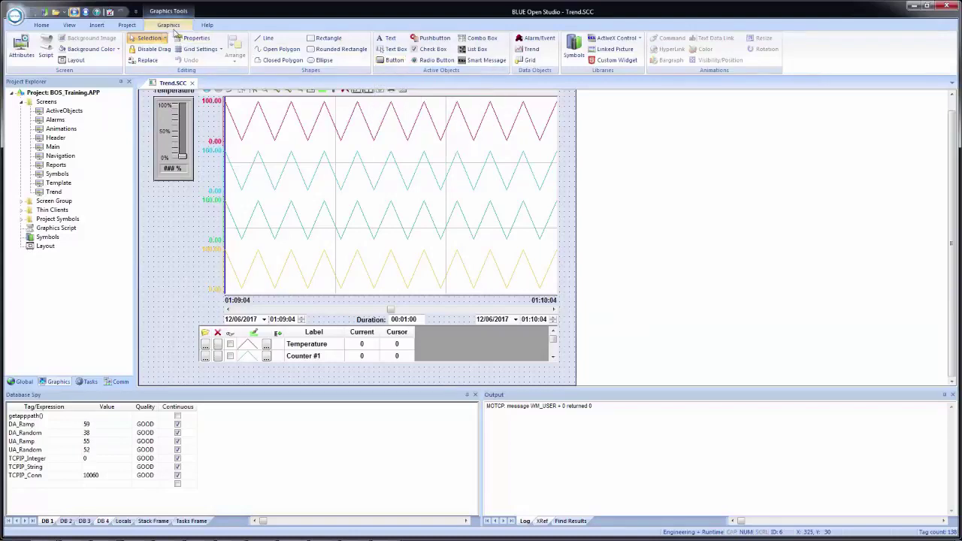
pyautogui.click(394, 60)
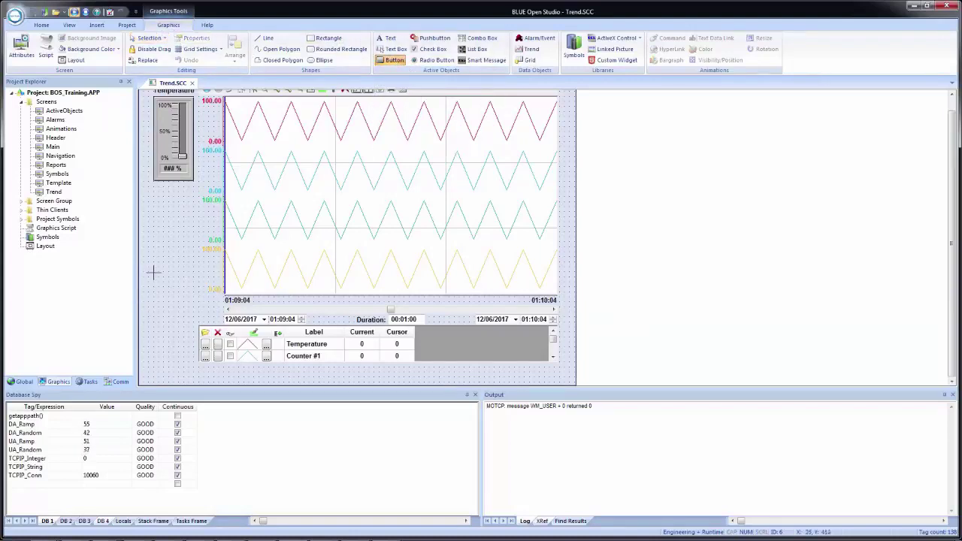
pyautogui.moveTo(153, 273); pyautogui.dragTo(191, 298)
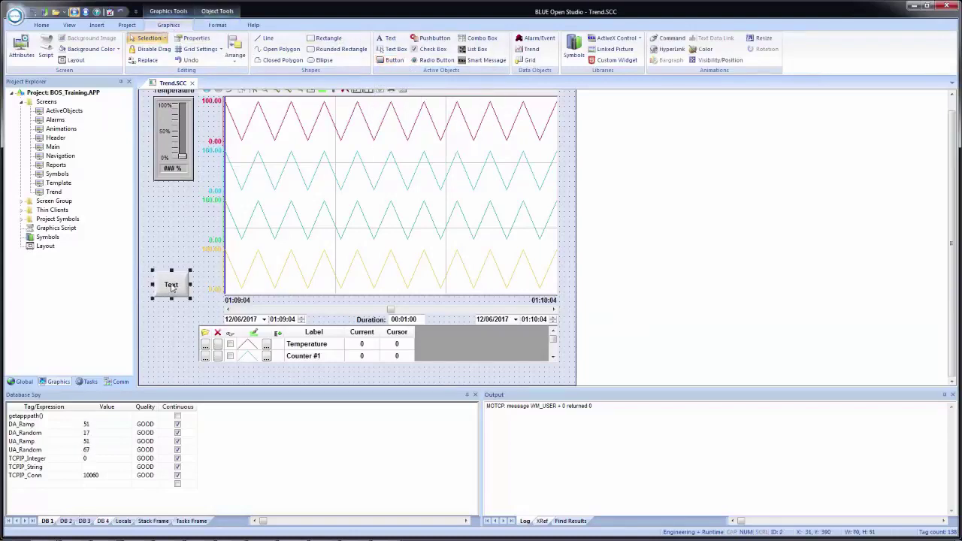
pyautogui.doubleClick(171, 286)
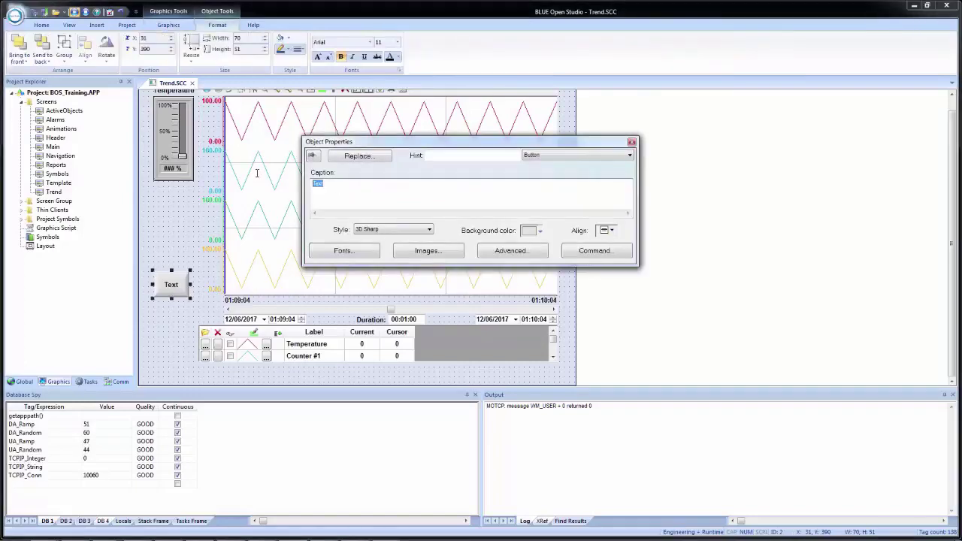
pyautogui.write('Export')
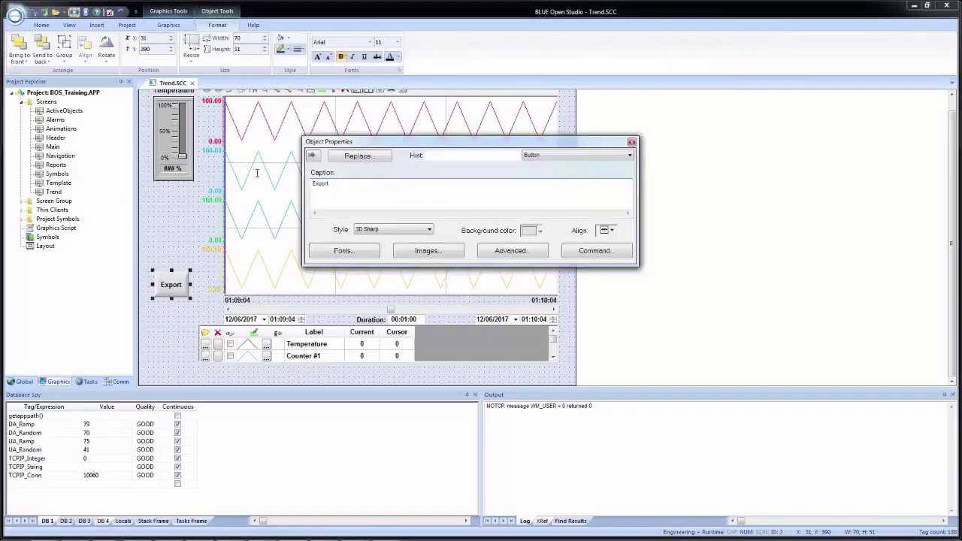
# Give the Export button a VBScript command that executes on the On Up event
pyautogui.click(580, 252)
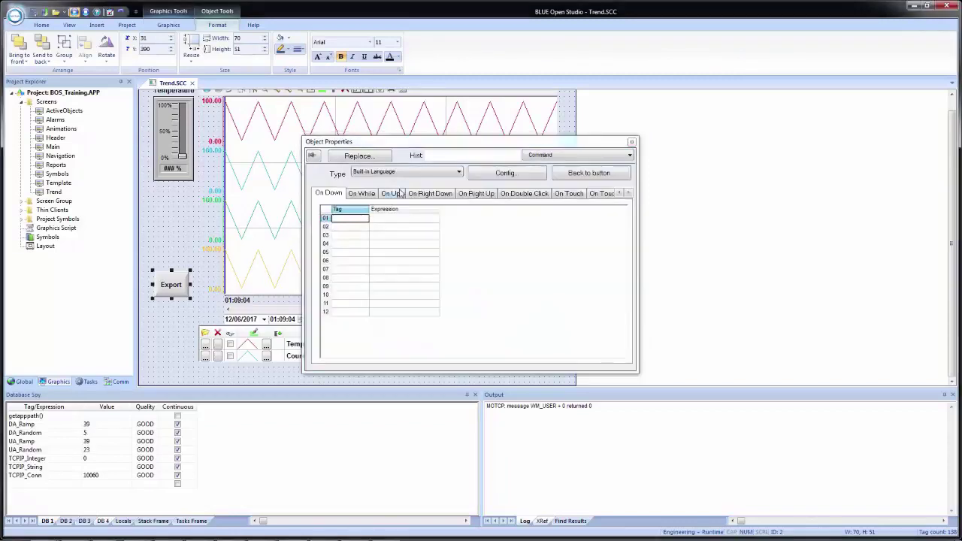
pyautogui.click(391, 194)
pyautogui.click(385, 175)
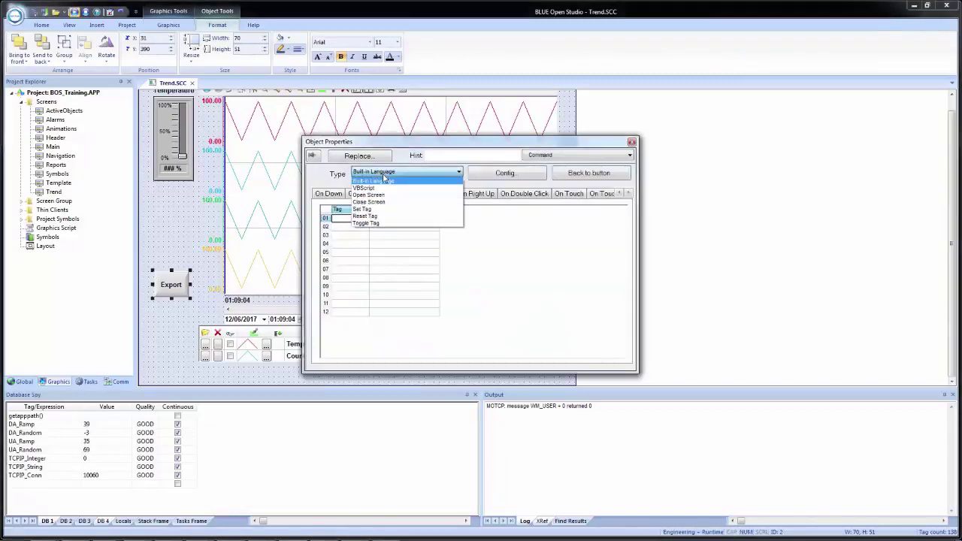
pyautogui.click(384, 193)
pyautogui.click(420, 256)
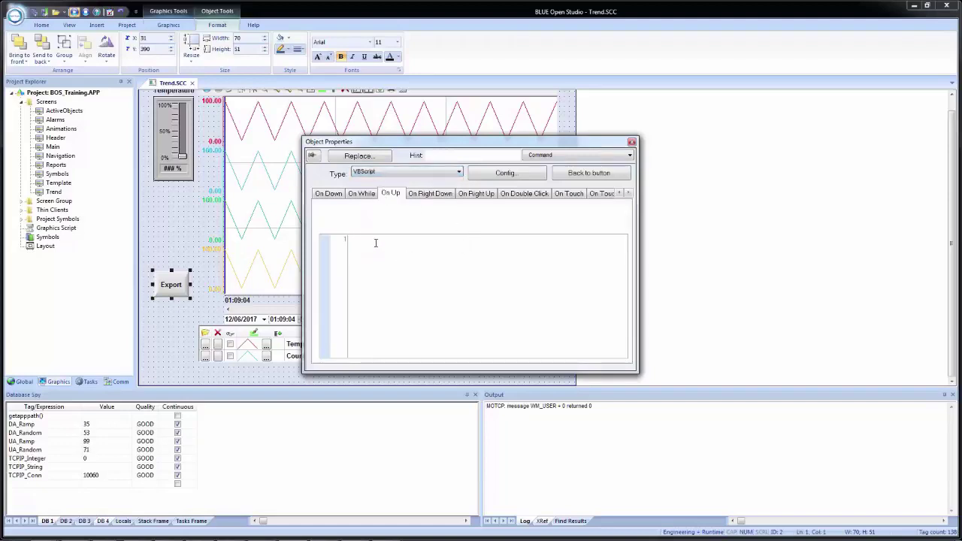
# Write the On Up script $Hst2Txt("12/05/2017", "20:00:00", 0.2, 1, "TREND_EXPORT.txt")
pyautogui.write('$')
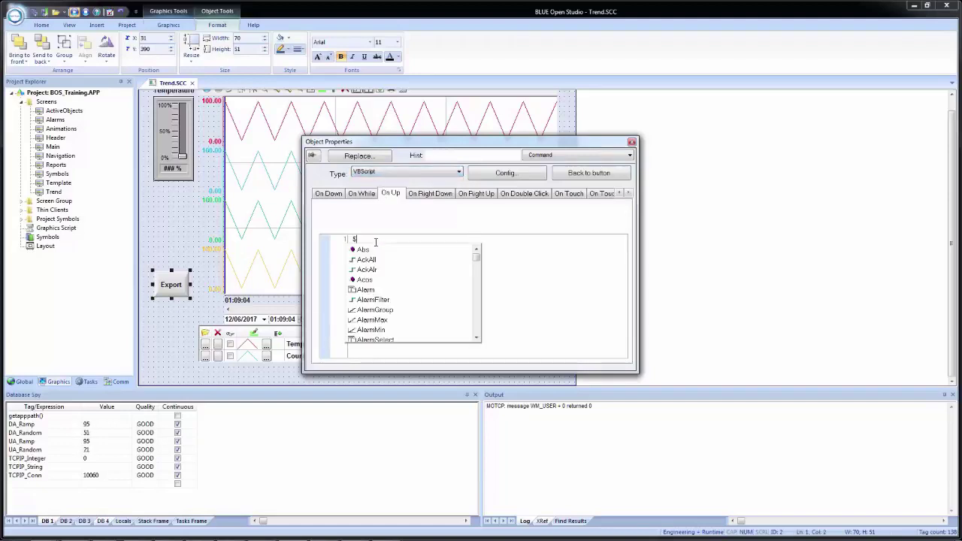
pyautogui.write('HST')
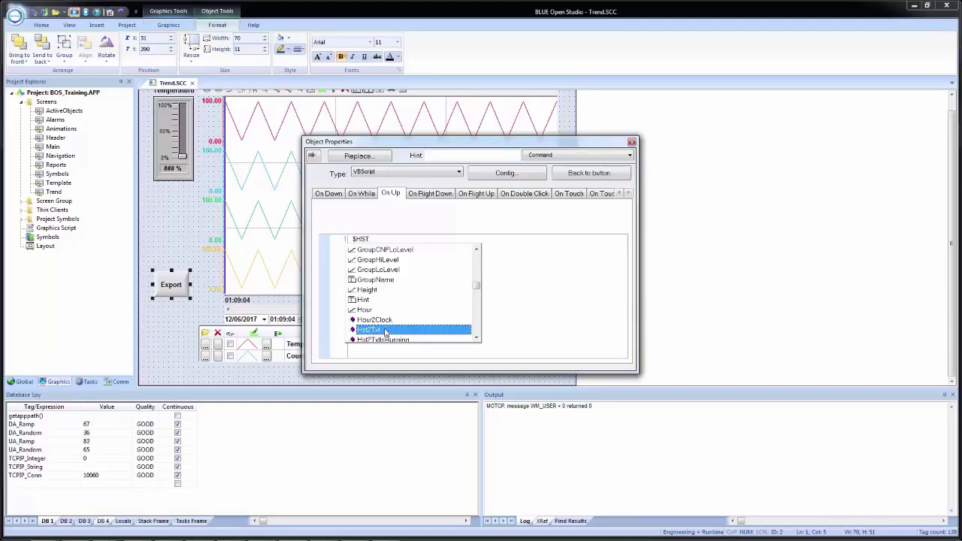
pyautogui.doubleClick(385, 332)
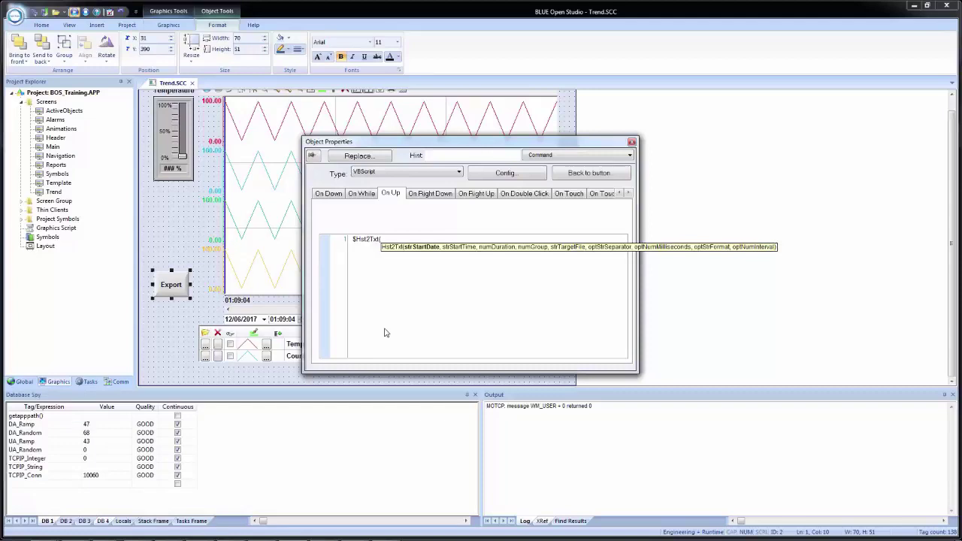
pyautogui.write('12/06/2017",')
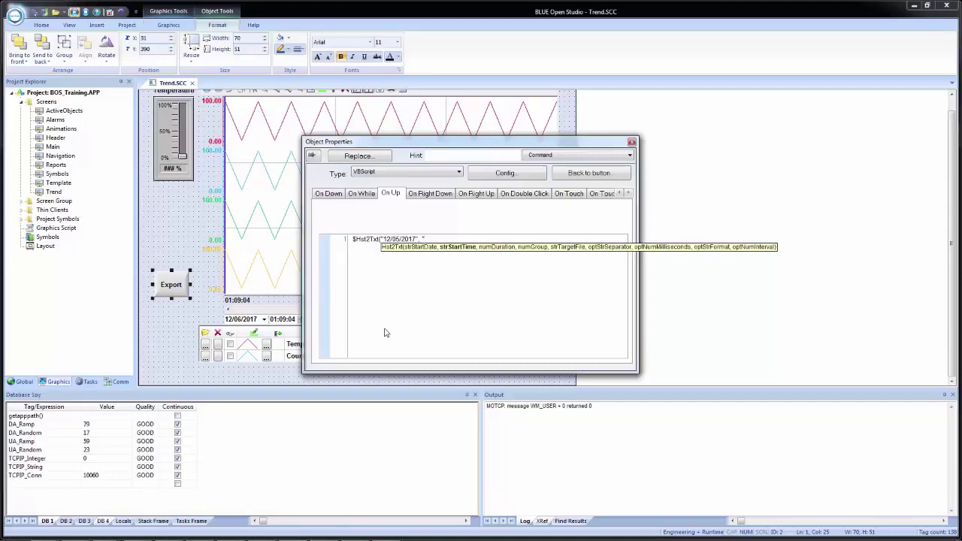
pyautogui.write('20:00:00",')
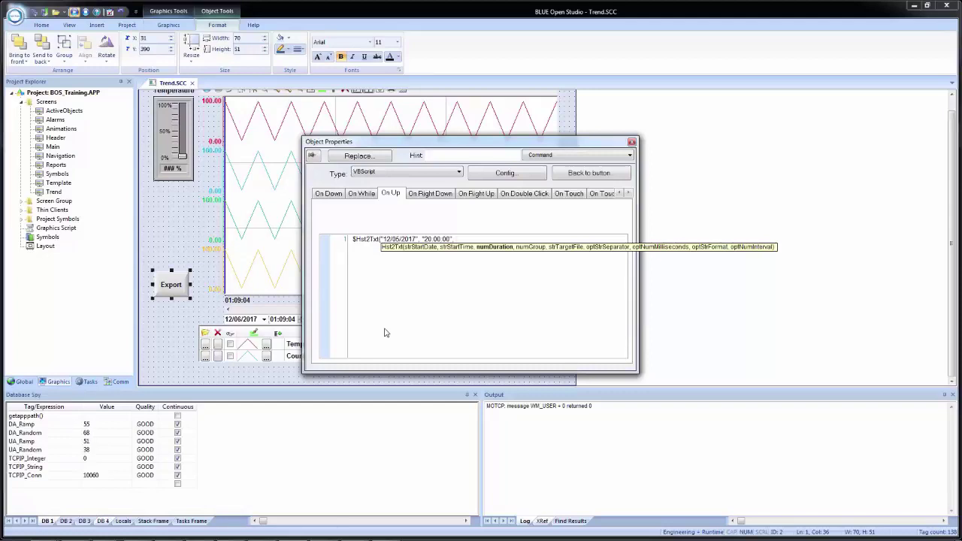
pyautogui.write('0.2,')
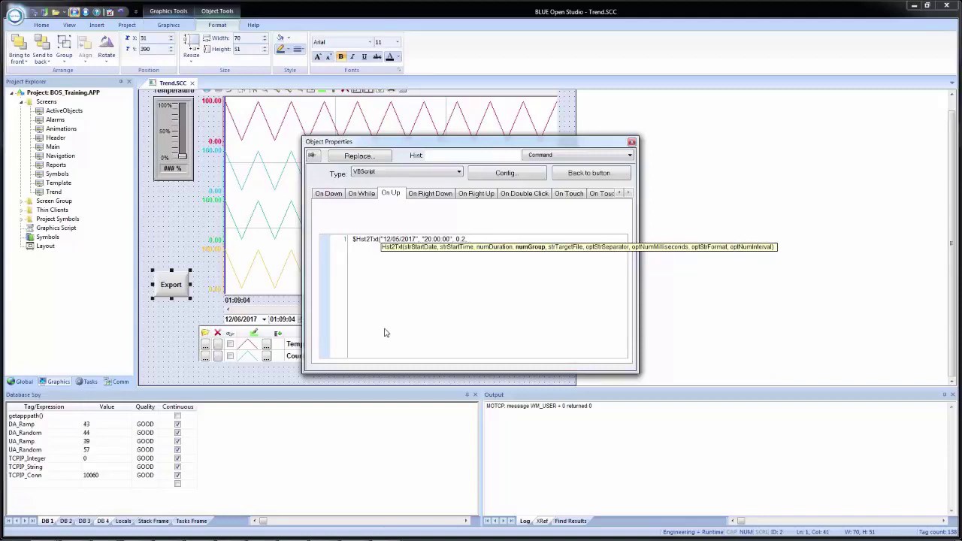
pyautogui.write(' 1,')
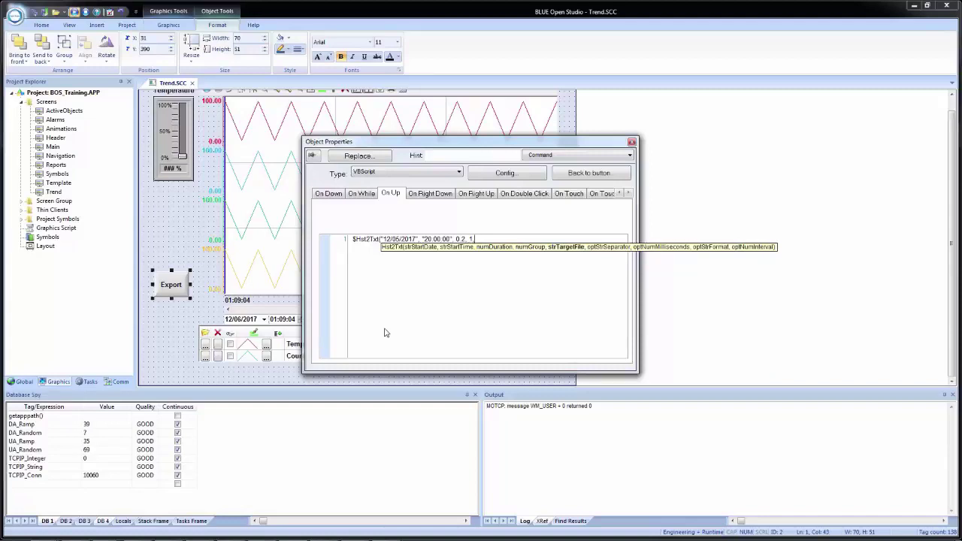
pyautogui.write(' "TREND_EXPORT.txt"')
pyautogui.write(')')
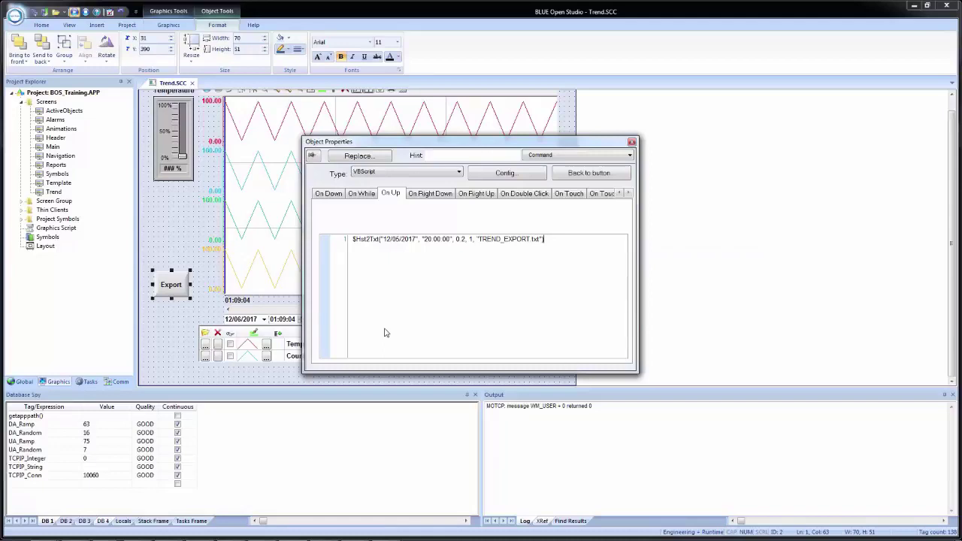
# Check the Export button's script for errors, close its object properties and save the Trend screen
pyautogui.rightClick(450, 286)
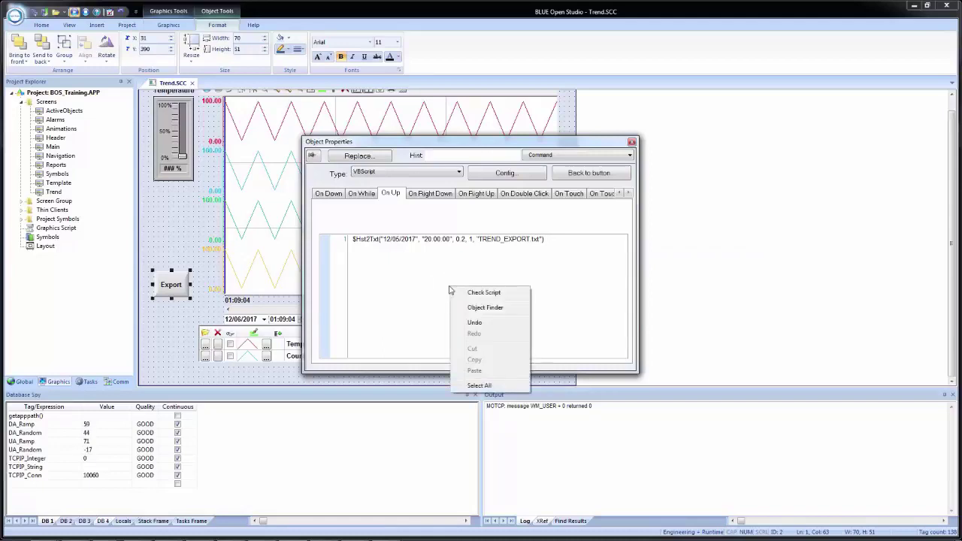
pyautogui.click(472, 293)
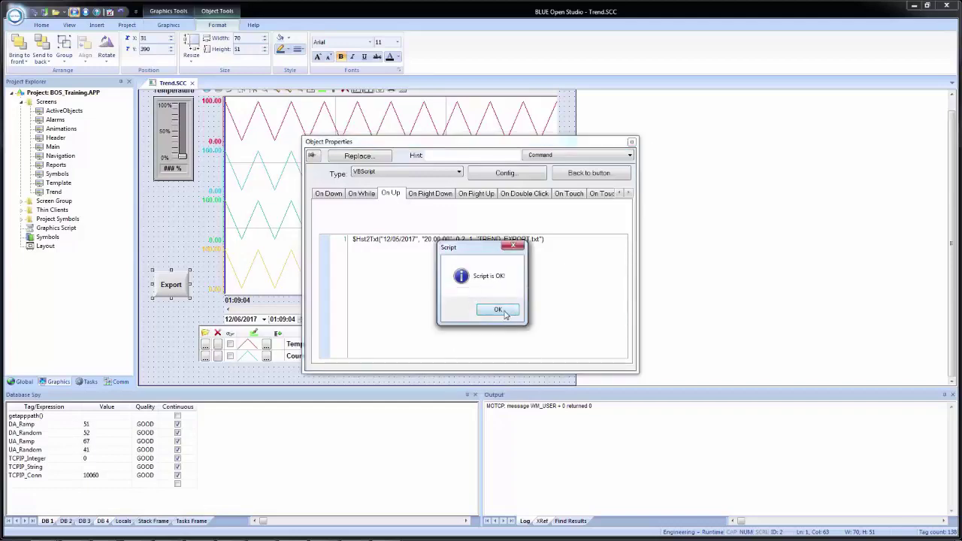
pyautogui.click(498, 309)
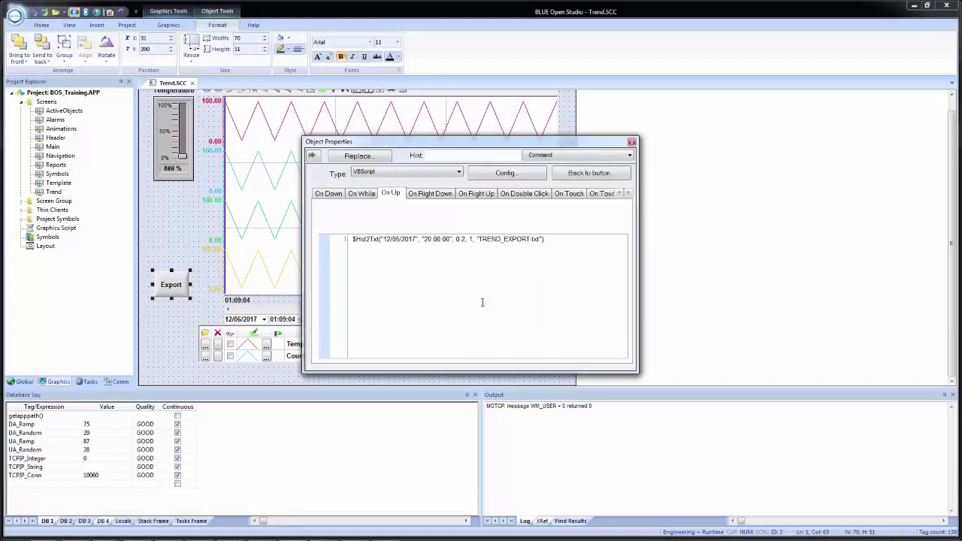
pyautogui.click(631, 142)
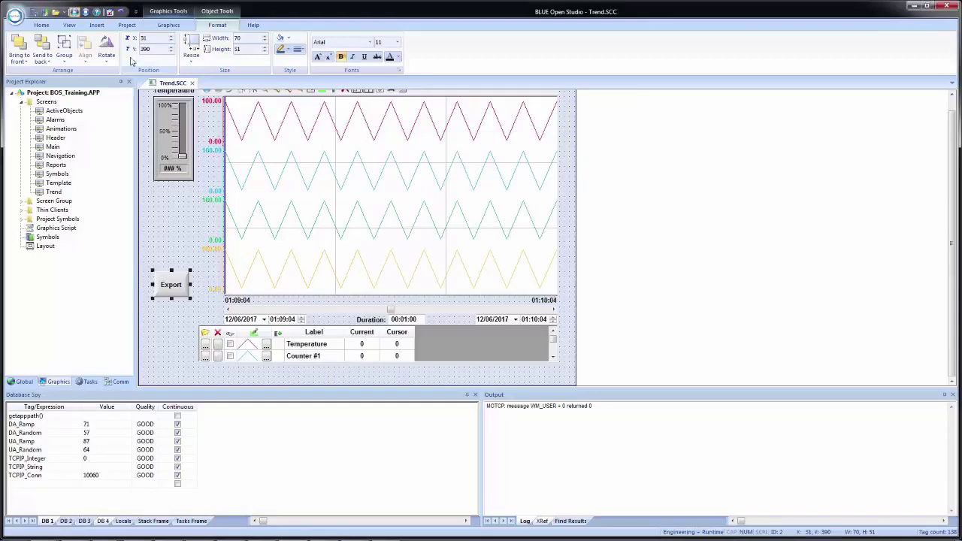
pyautogui.click(34, 13)
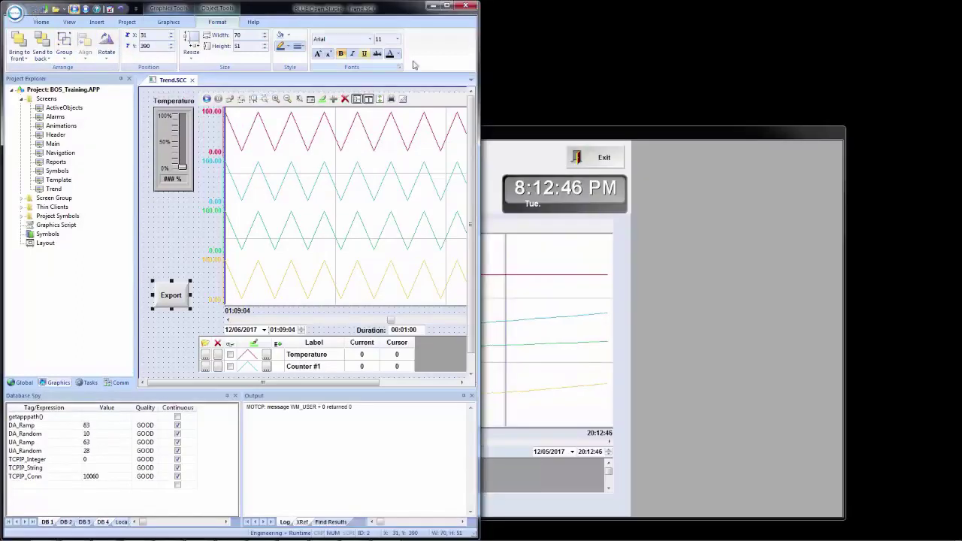
# Place the runtime window beside the editor, run Export on its Trend screen and look for the output file in C:\BOS_Training
pyautogui.moveTo(535, 126)
pyautogui.mouseDown()
pyautogui.moveTo(528, 97)
pyautogui.moveTo(554, 61)
pyautogui.moveTo(961, 68)
pyautogui.mouseUp()
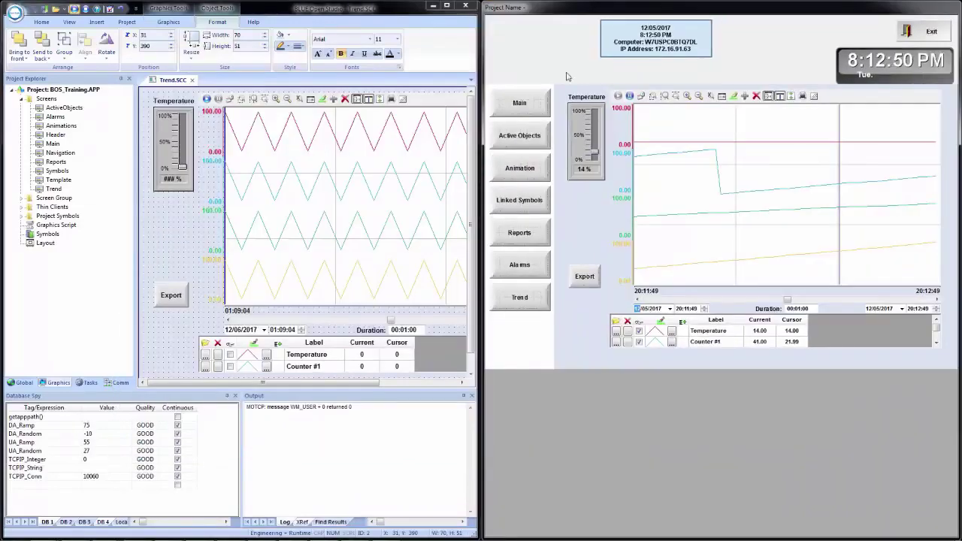
pyautogui.click(583, 276)
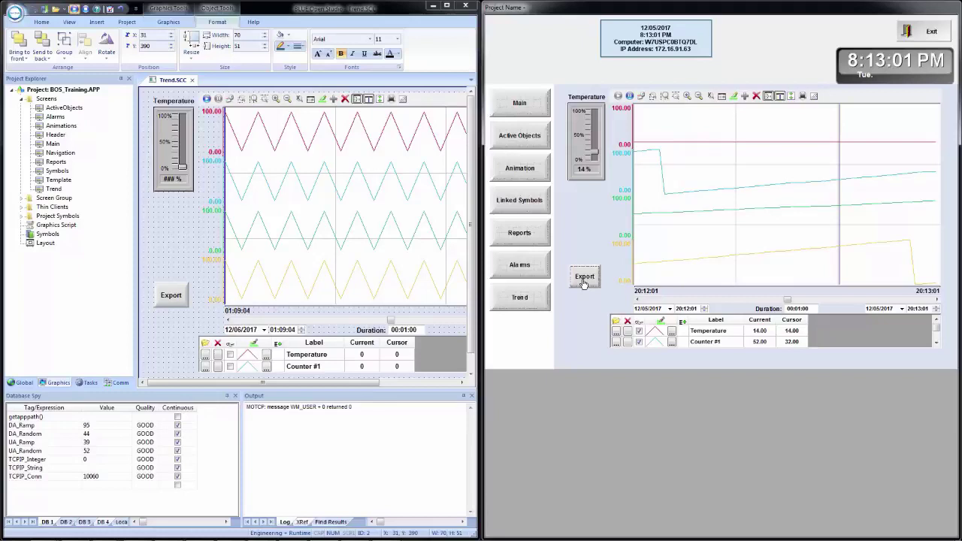
pyautogui.doubleClick(503, 239)
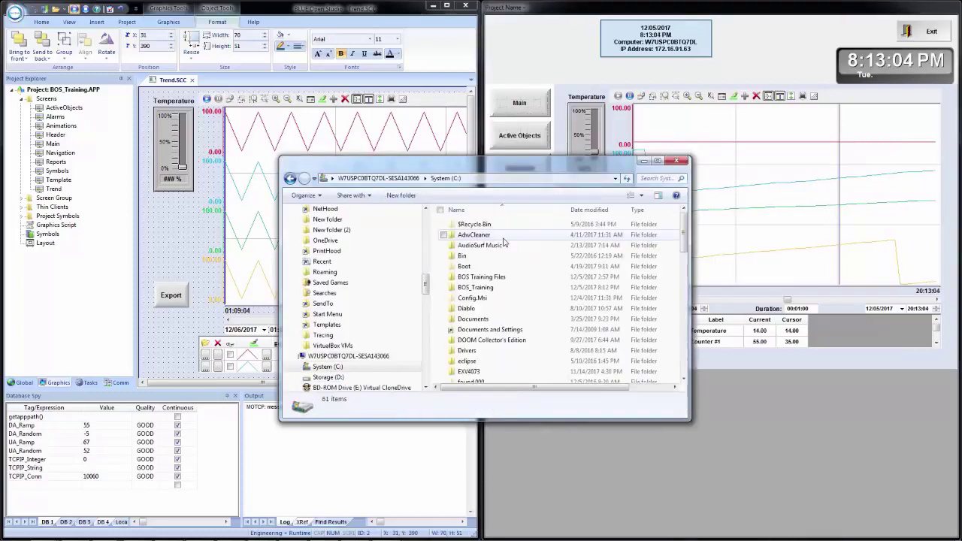
pyautogui.click(489, 288)
pyautogui.doubleClick(490, 290)
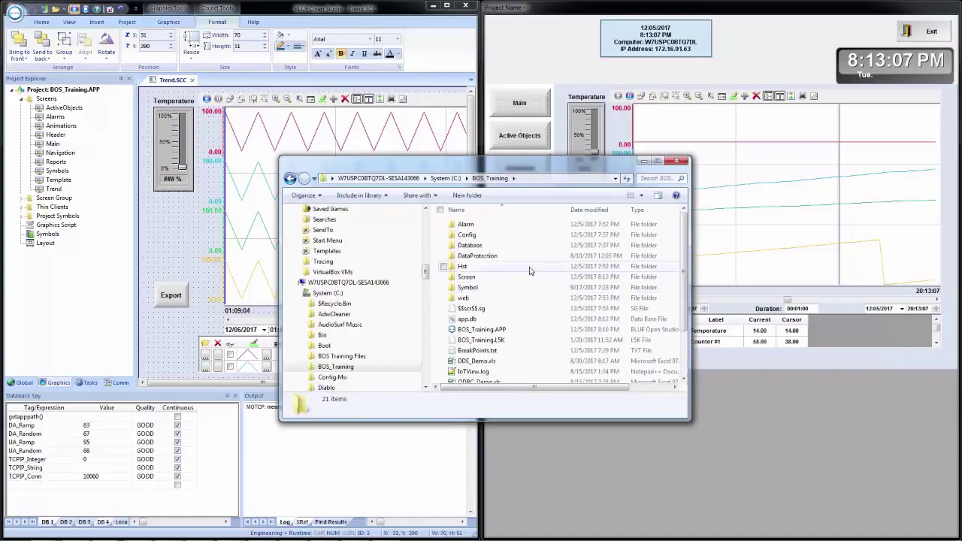
pyautogui.scroll(-1, 530, 277)
pyautogui.scroll(-1, 530, 278)
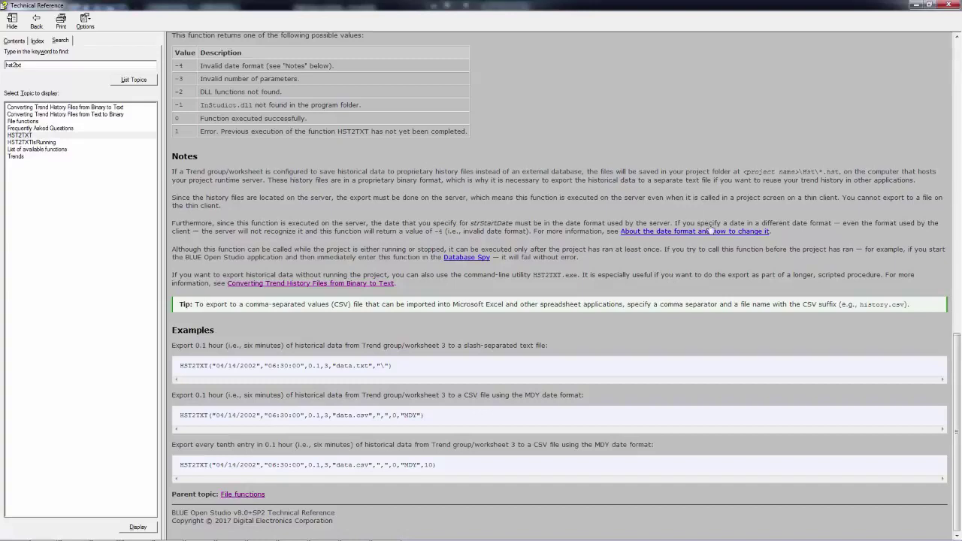
pyautogui.click(919, 6)
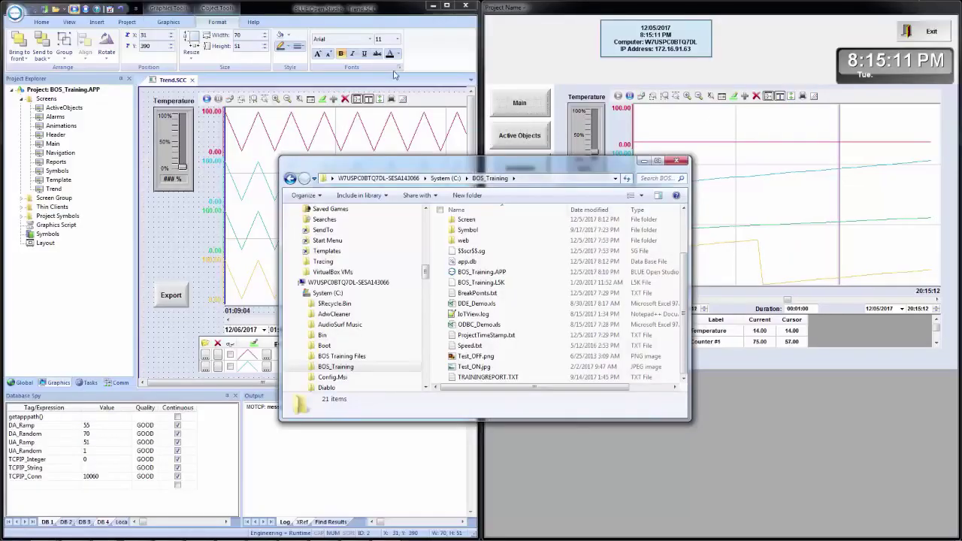
# Restart the project, closing the Trend.SCC screen in the editor while it is stopped
pyautogui.click(446, 40)
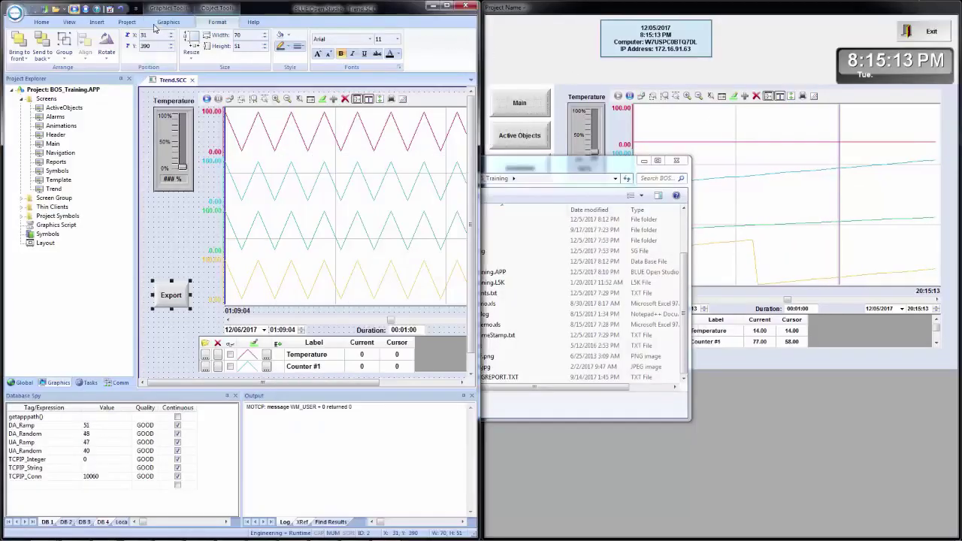
pyautogui.click(87, 10)
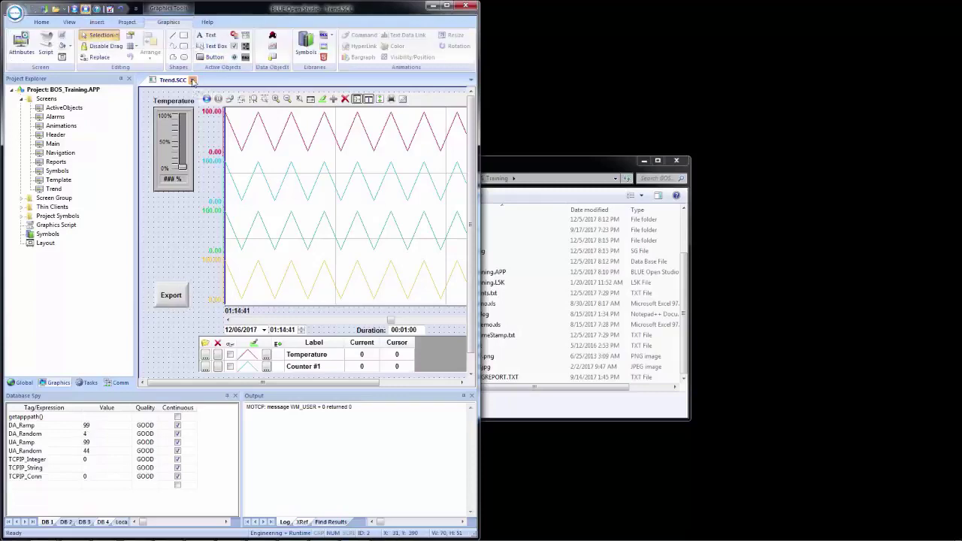
pyautogui.click(192, 81)
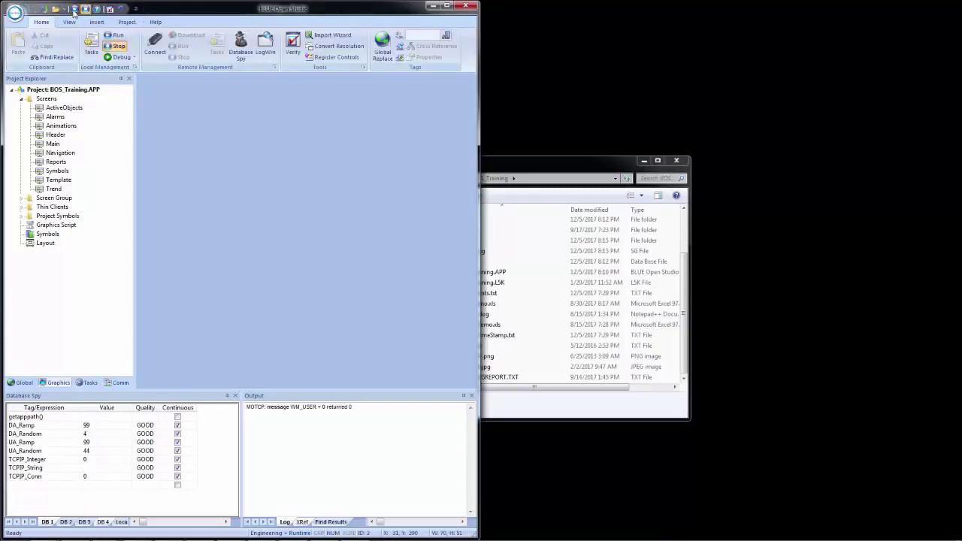
pyautogui.click(74, 10)
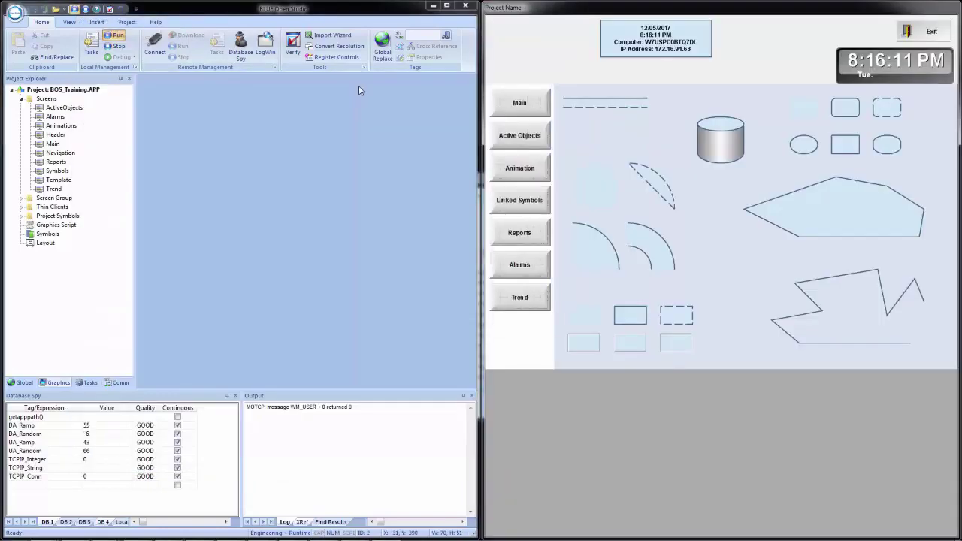
# Run Export on the runtime's Trend screen and locate the TREND_EXPORT files in C:\BOS_Training
pyautogui.click(518, 298)
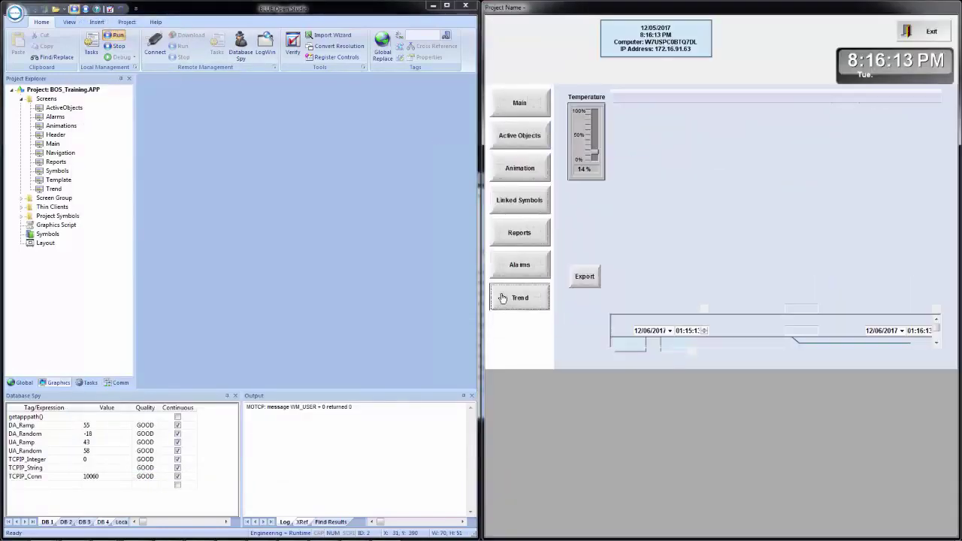
pyautogui.click(589, 279)
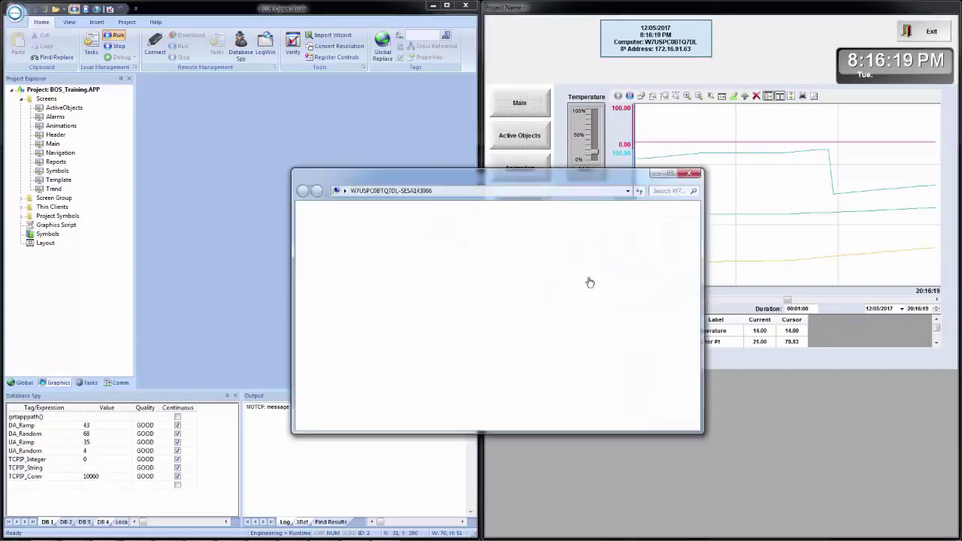
pyautogui.doubleClick(485, 251)
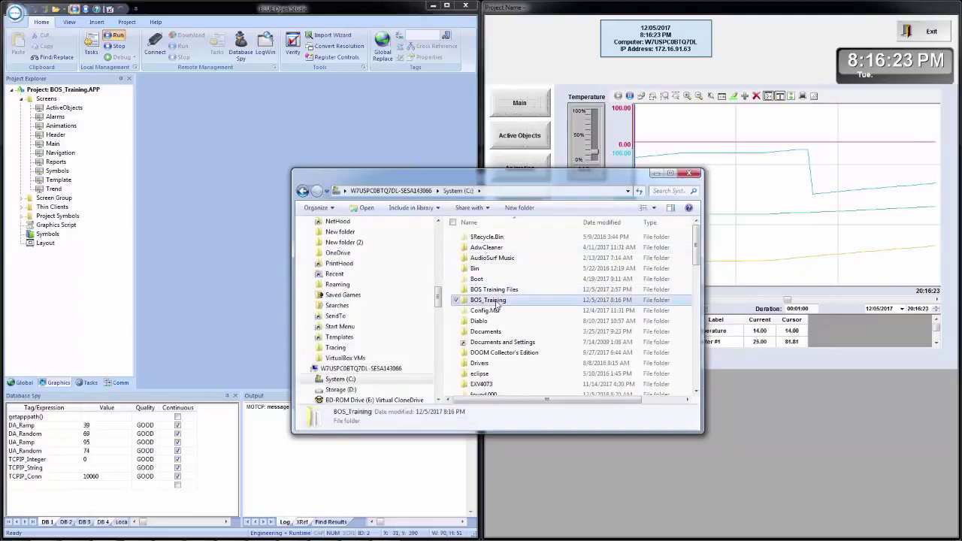
pyautogui.doubleClick(489, 300)
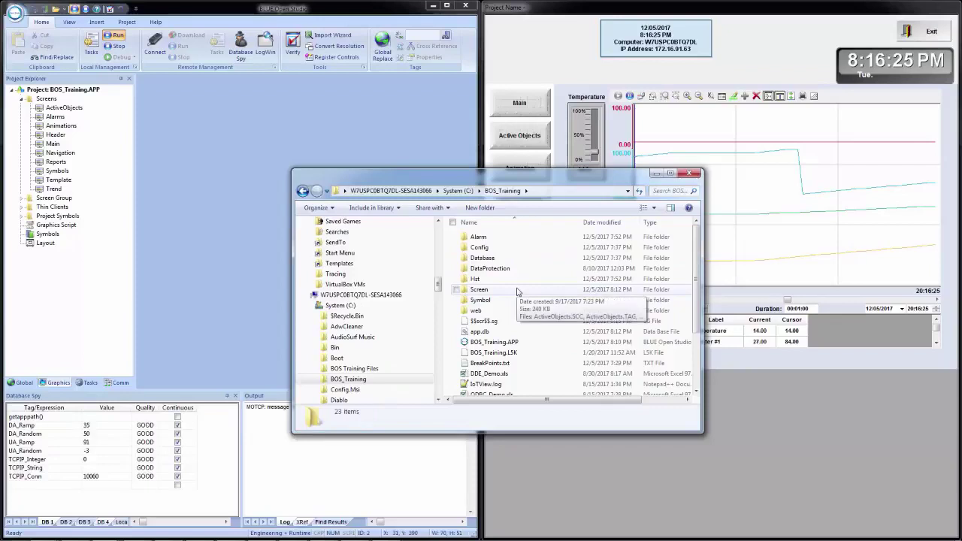
pyautogui.scroll(-2, 518, 291)
pyautogui.scroll(-1, 517, 293)
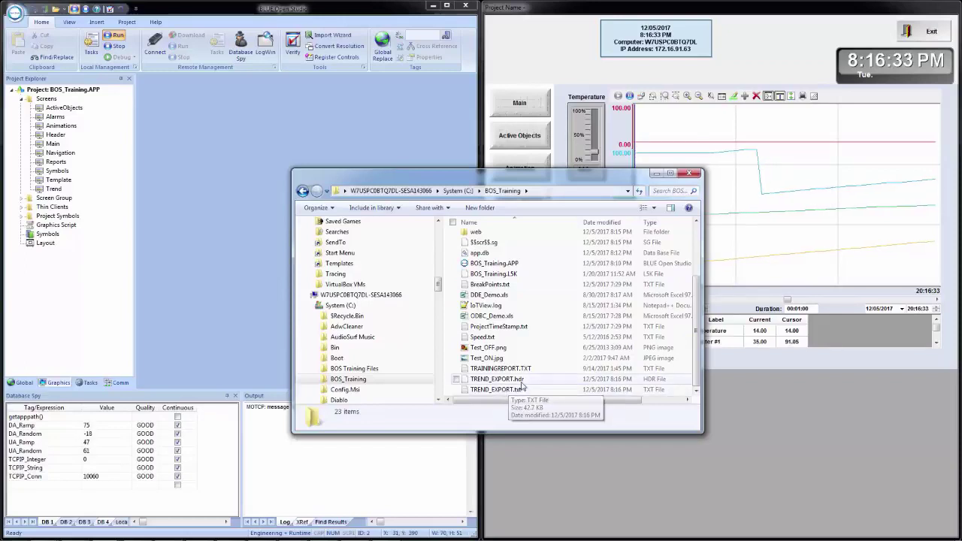
# Examine the exported trend data in TREND_EXPORT.txt, and close the open documents and Notepad++
pyautogui.doubleClick(487, 390)
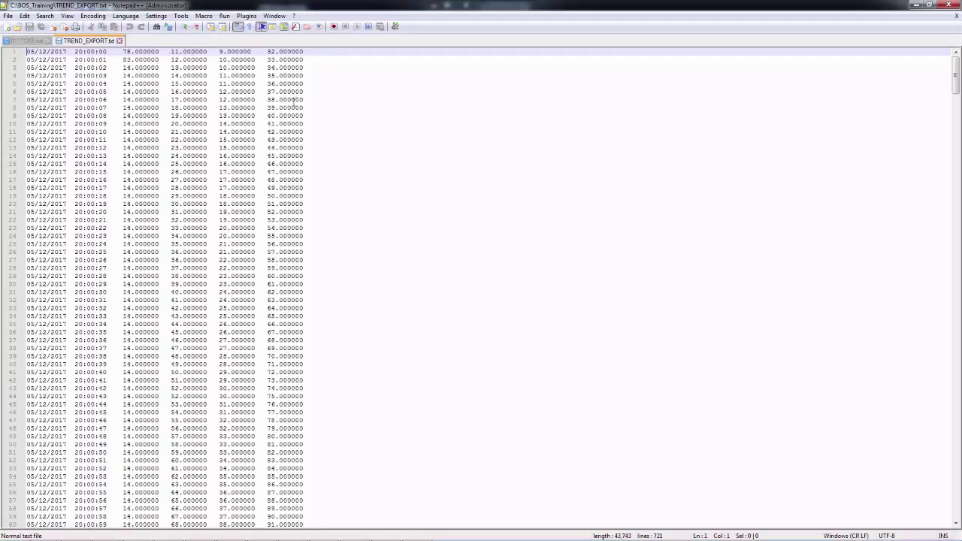
pyautogui.click(48, 41)
pyautogui.click(66, 41)
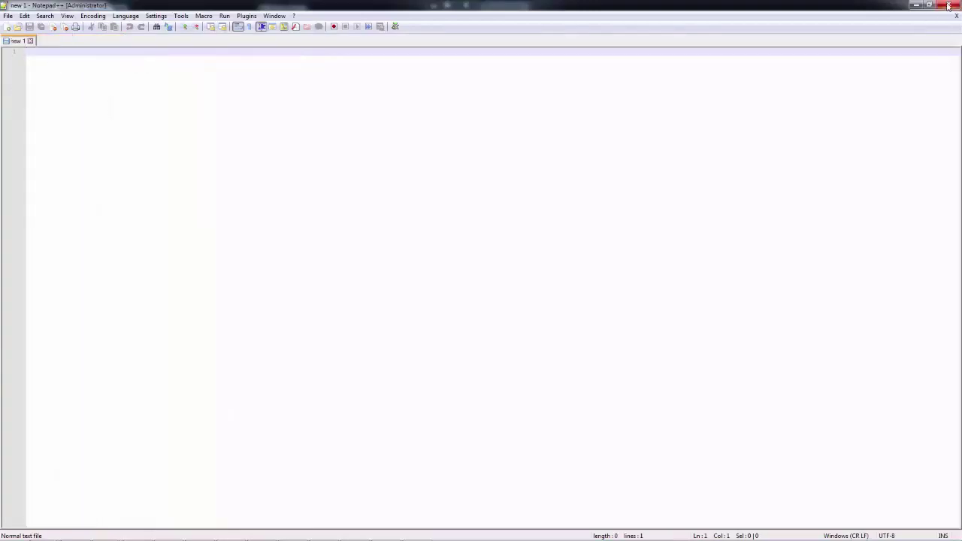
pyautogui.click(948, 5)
# Open TREND_EXPORT.hdr from C:\BOS_Training in Notepad++ and examine the tag names listed in the header file
pyautogui.click(514, 380)
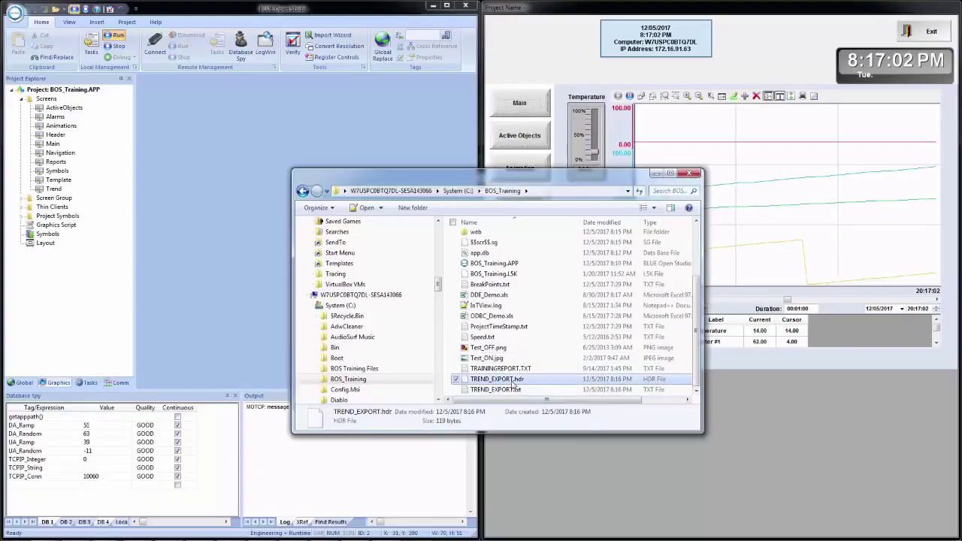
pyautogui.rightClick(515, 386)
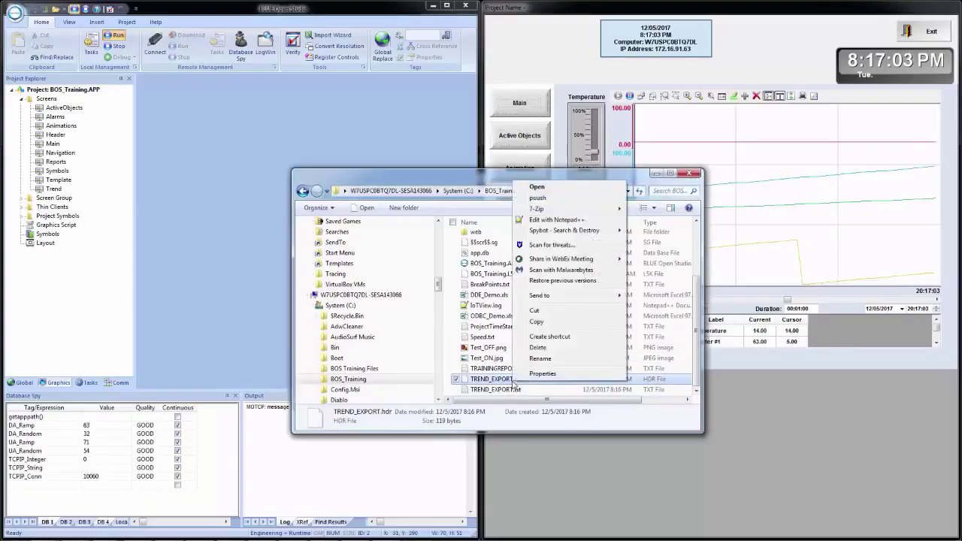
pyautogui.click(557, 218)
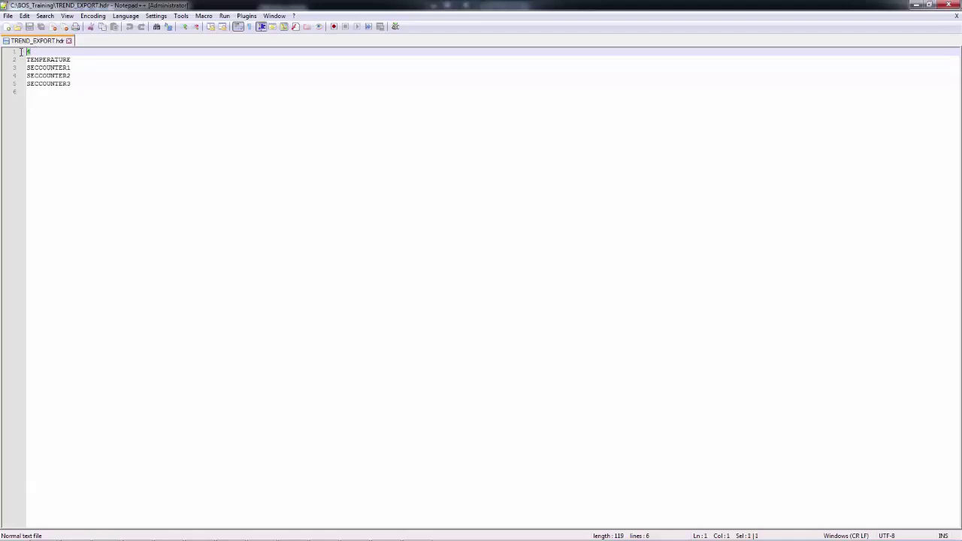
pyautogui.click(44, 60)
pyautogui.click(44, 68)
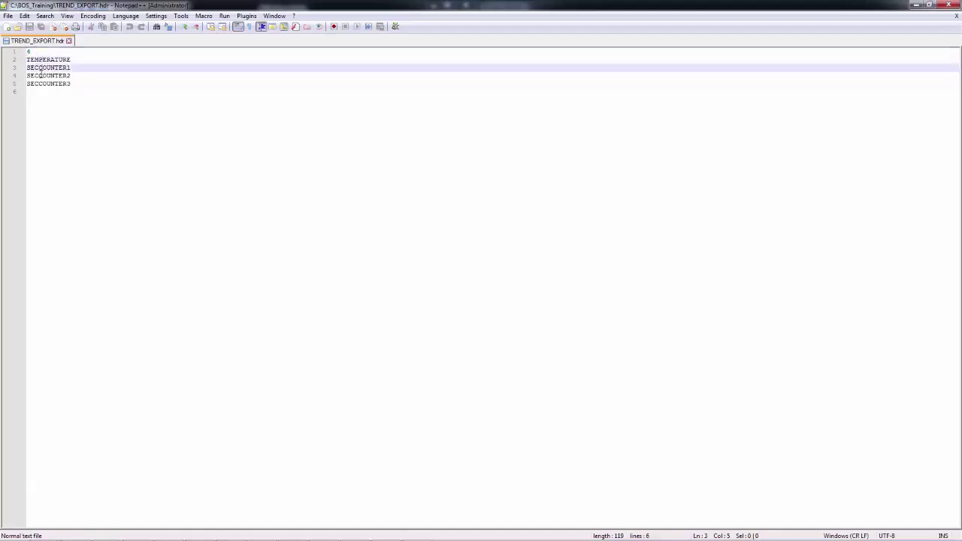
pyautogui.click(41, 75)
pyautogui.click(41, 84)
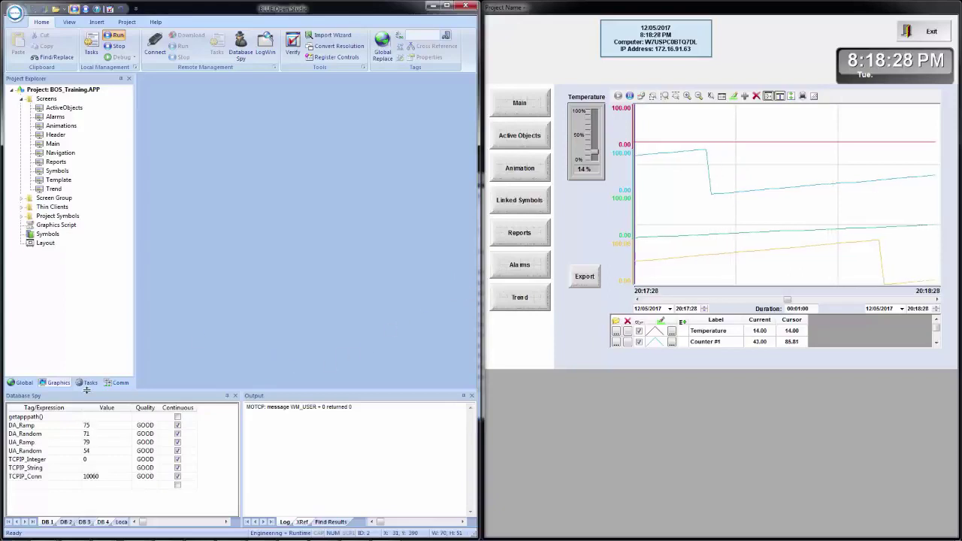
# In the maximized BLUE Open Studio editor, add the tag FlowRate below SecCounter3 in the Training Trend task worksheet
pyautogui.click(445, 7)
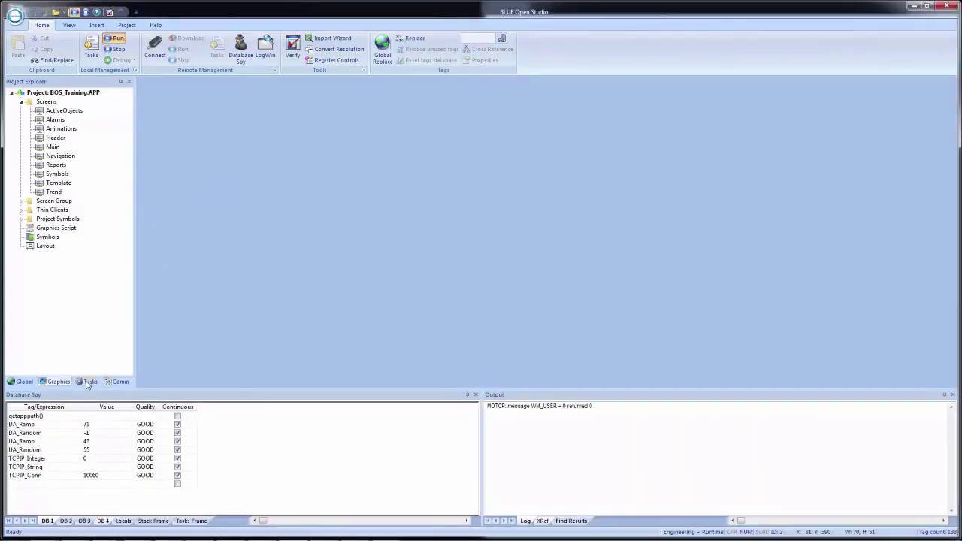
pyautogui.click(87, 383)
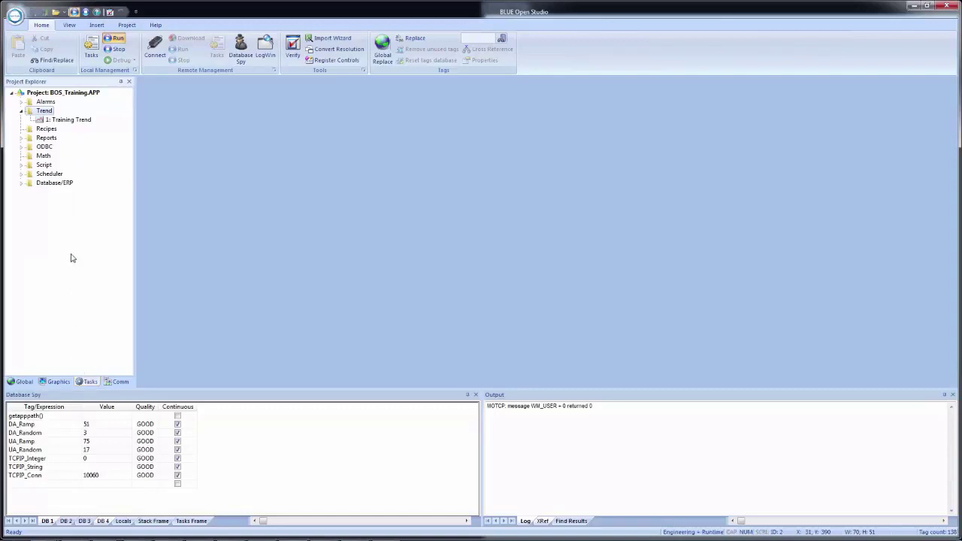
pyautogui.doubleClick(74, 121)
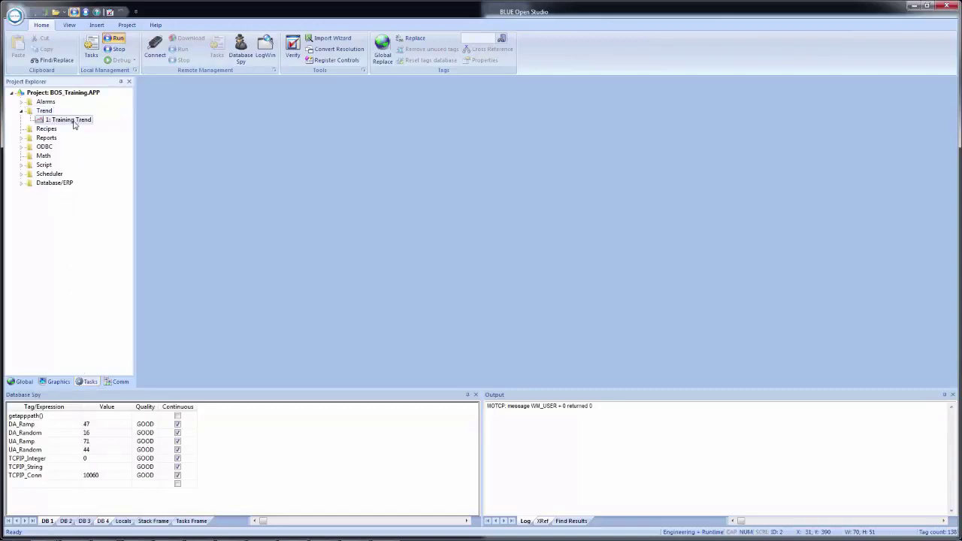
pyautogui.click(173, 252)
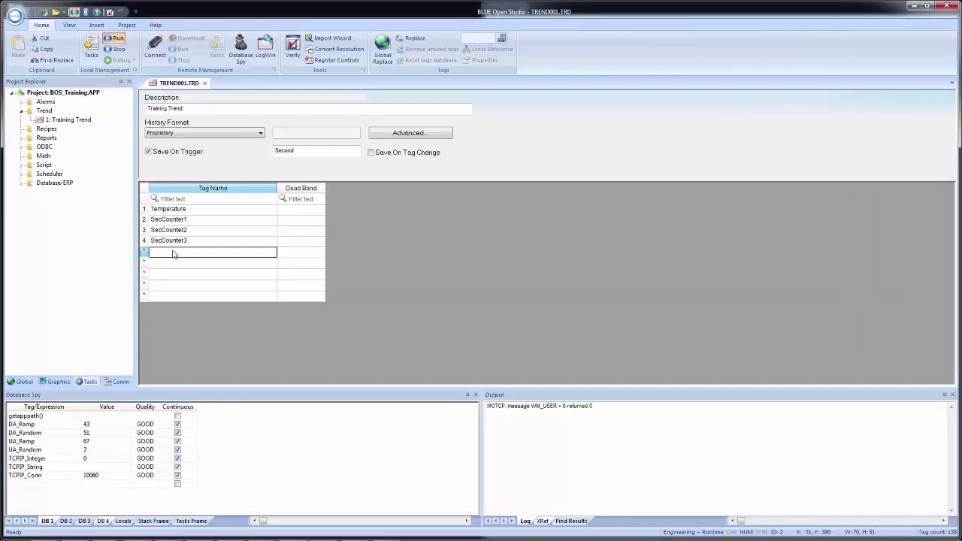
pyautogui.write('FlowRate')
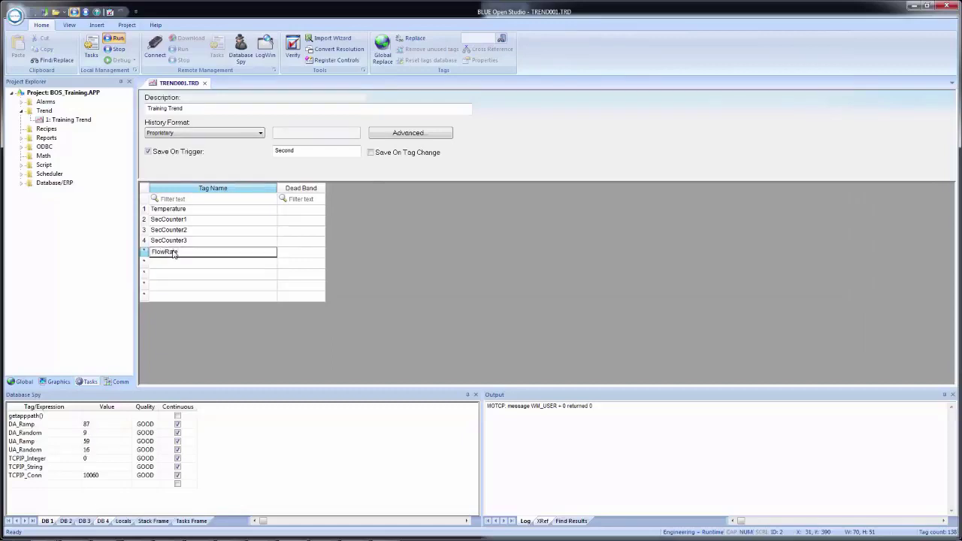
pyautogui.press('Return')
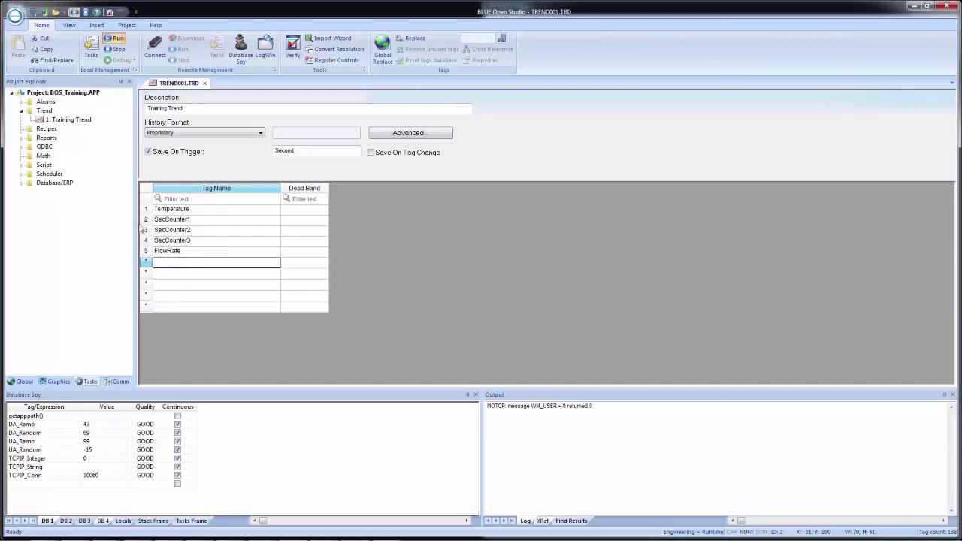
# Save the Training Trend worksheet and acknowledge the warning dialog
pyautogui.click(33, 12)
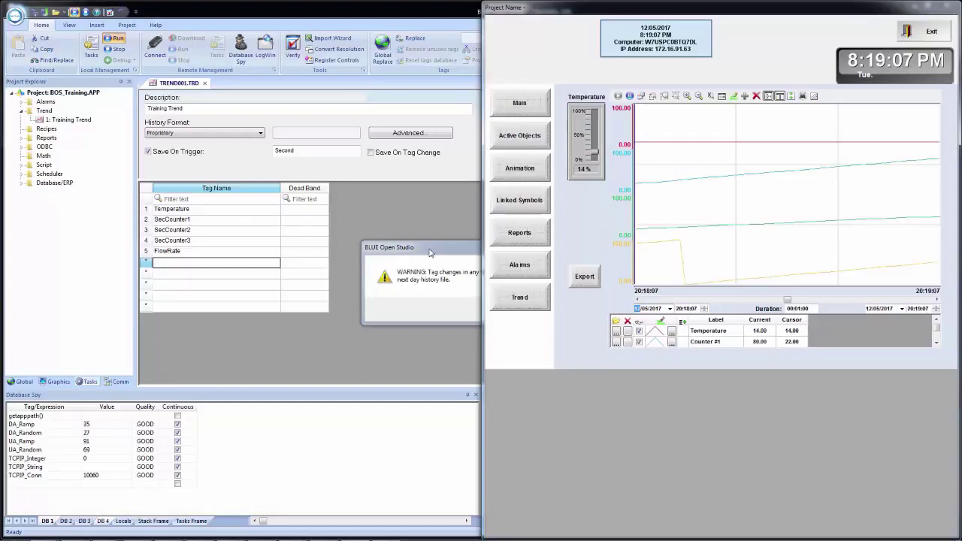
pyautogui.click(429, 253)
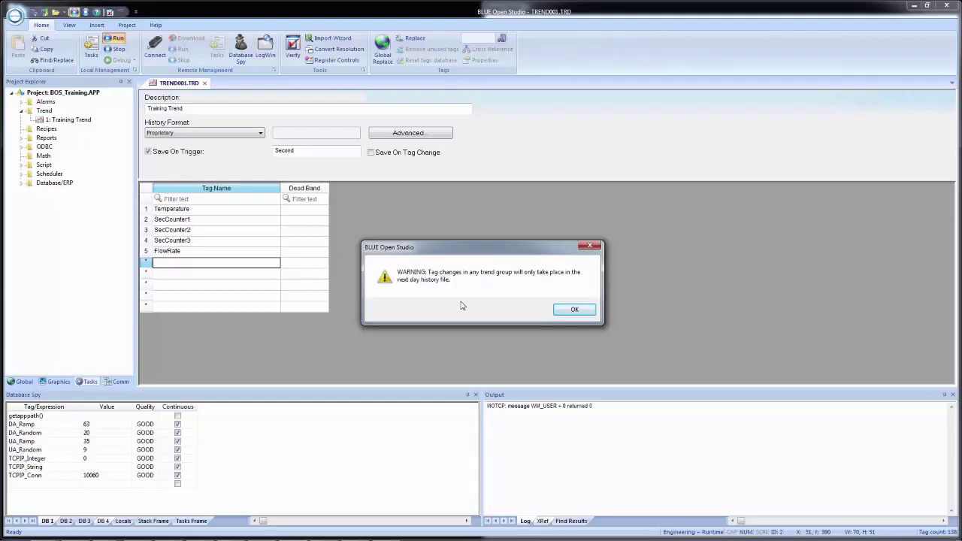
pyautogui.click(574, 310)
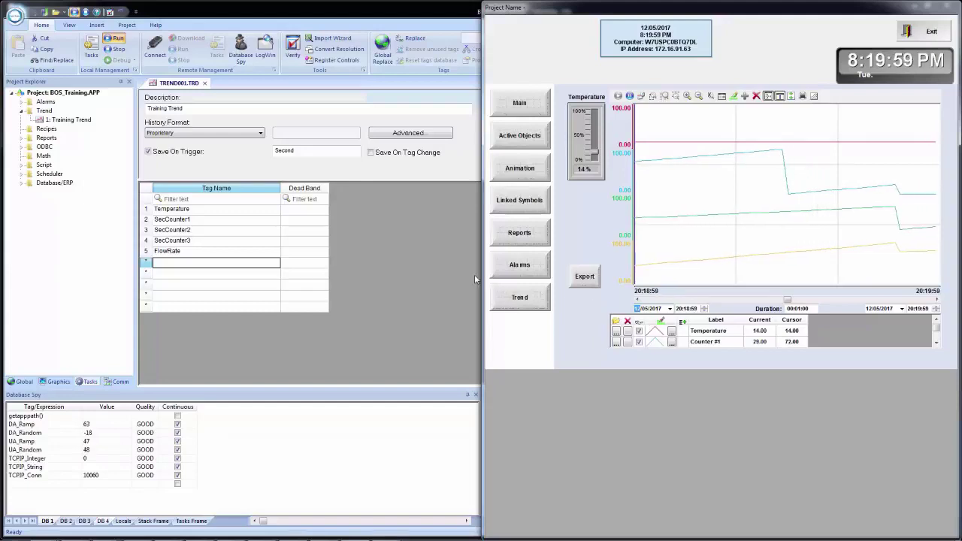
# Browse to C:\BOS_Training\Hst in a new File Explorer window and select the trend history file 01171205.hst
pyautogui.press('super+e')
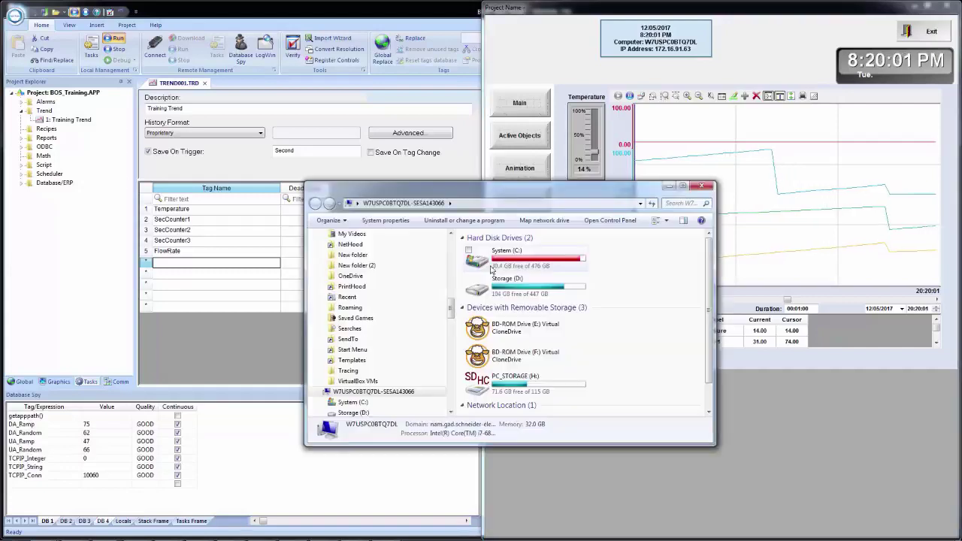
pyautogui.doubleClick(523, 269)
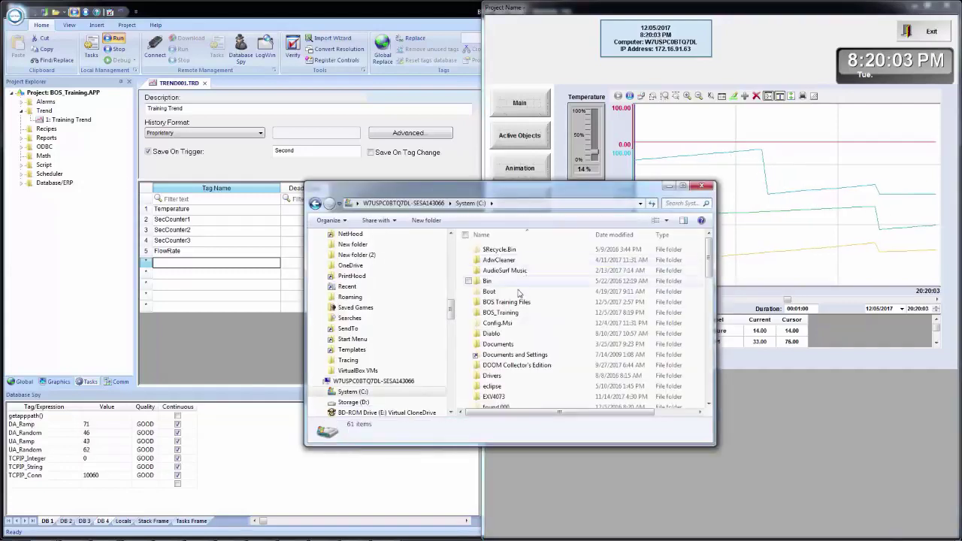
pyautogui.doubleClick(501, 312)
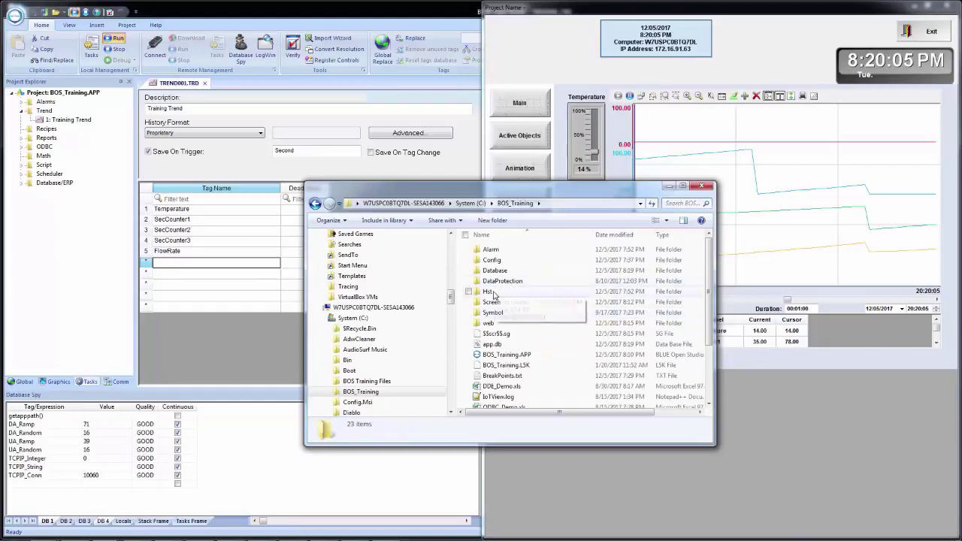
pyautogui.click(492, 293)
pyautogui.doubleClick(493, 293)
pyautogui.click(500, 251)
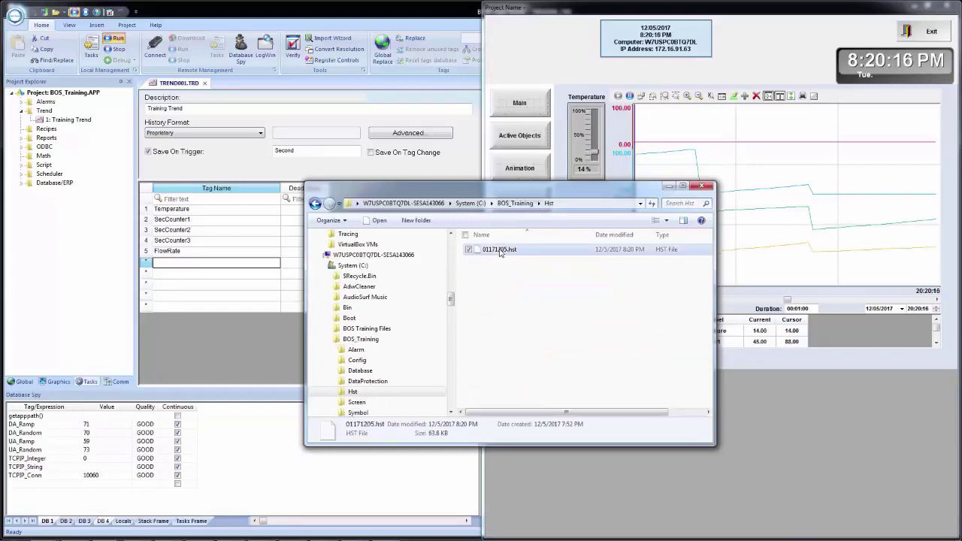